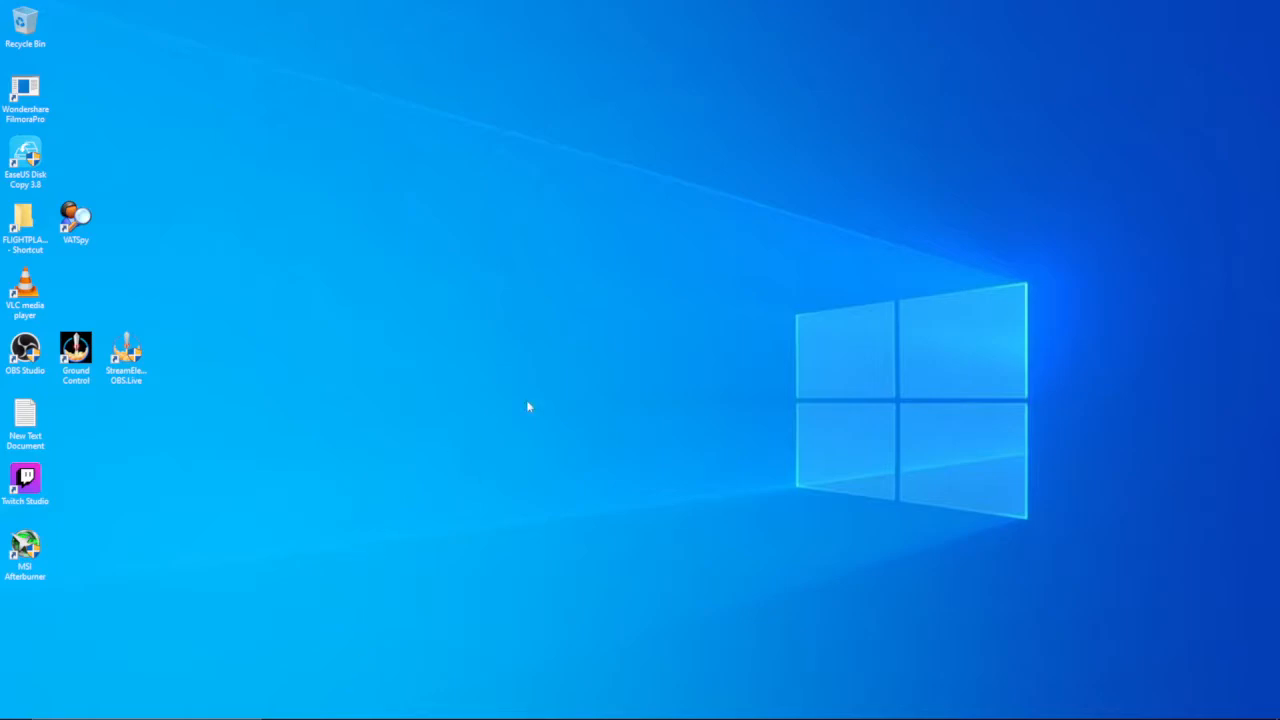
Open Control Panel and Task Manager, showing Task Manager's performance graphs with its window moved aside.
{"action": "left_click", "coordinate": [318, 706]}
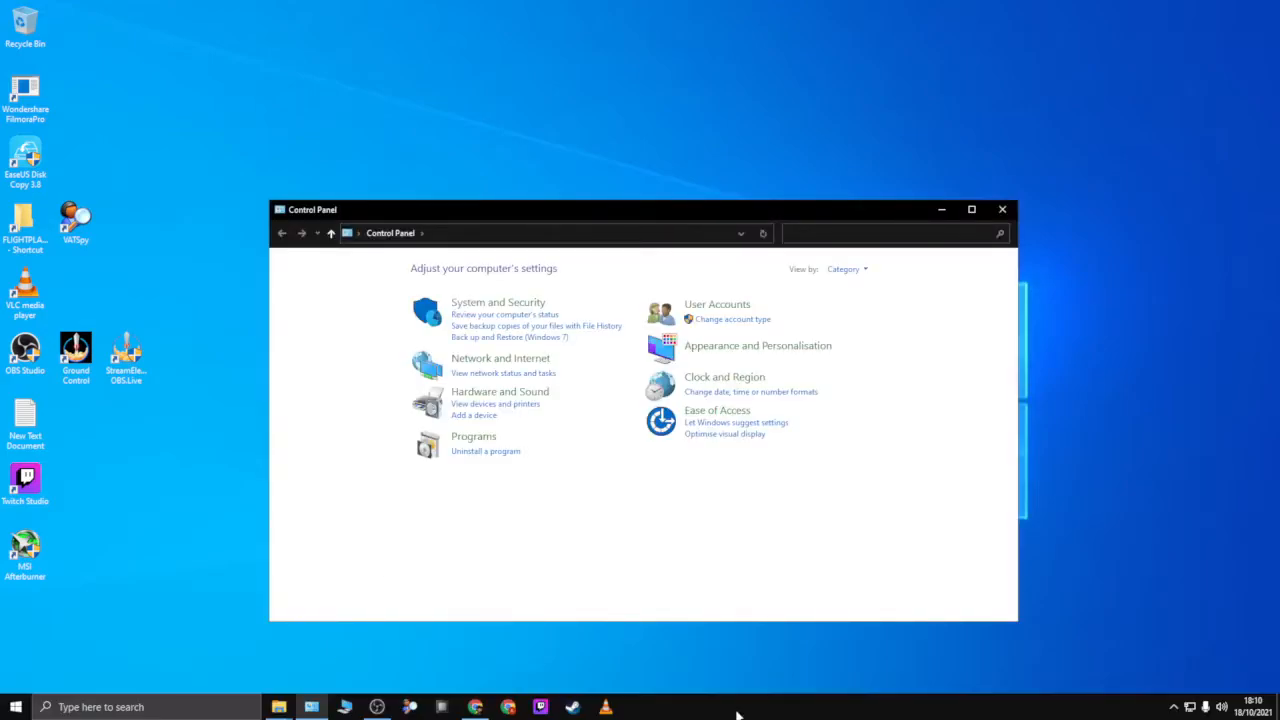
{"action": "right_click", "coordinate": [738, 714]}
{"action": "left_click", "coordinate": [765, 645]}
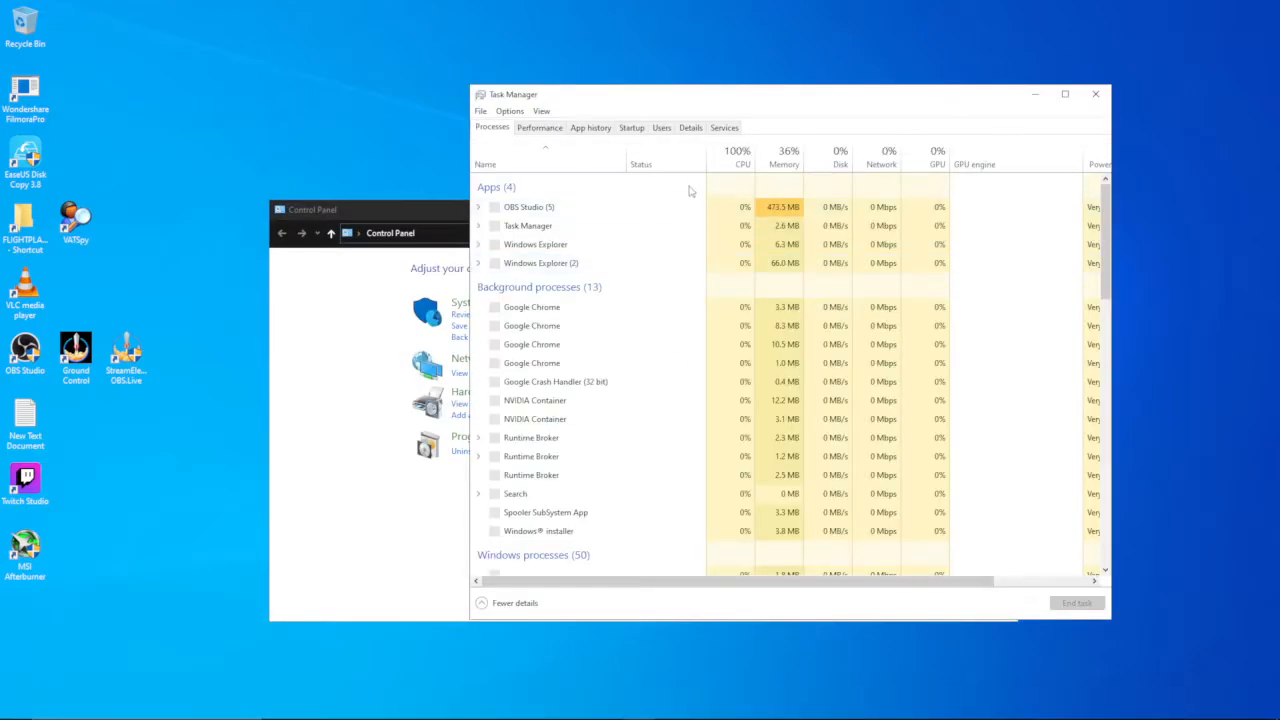
{"action": "left_click", "coordinate": [521, 130]}
{"action": "left_click_drag", "start_coordinate": [699, 237], "coordinate": [809, 174]}
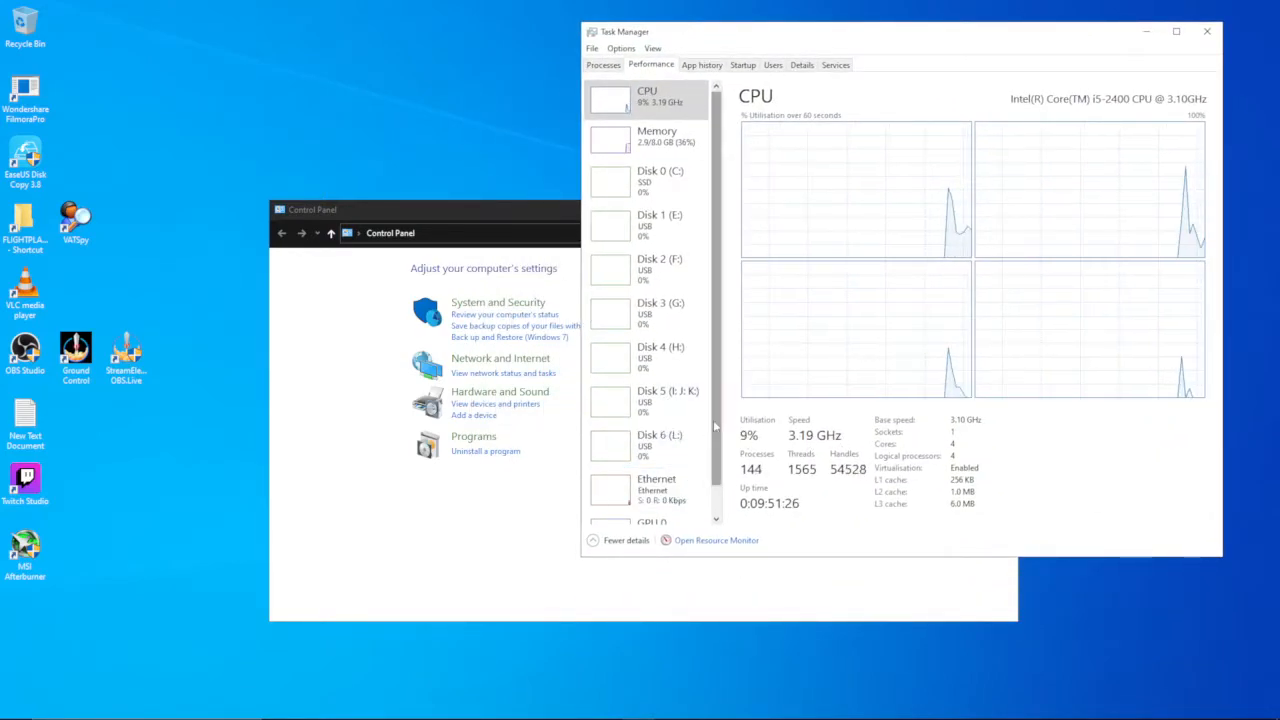
Compare the GPU and CPU performance graphs, examining GPU utilisation and the CPU's running speed.
{"action": "scroll", "coordinate": [650, 505], "scroll_direction": "down", "scroll_amount": 1}
{"action": "left_click", "coordinate": [650, 515]}
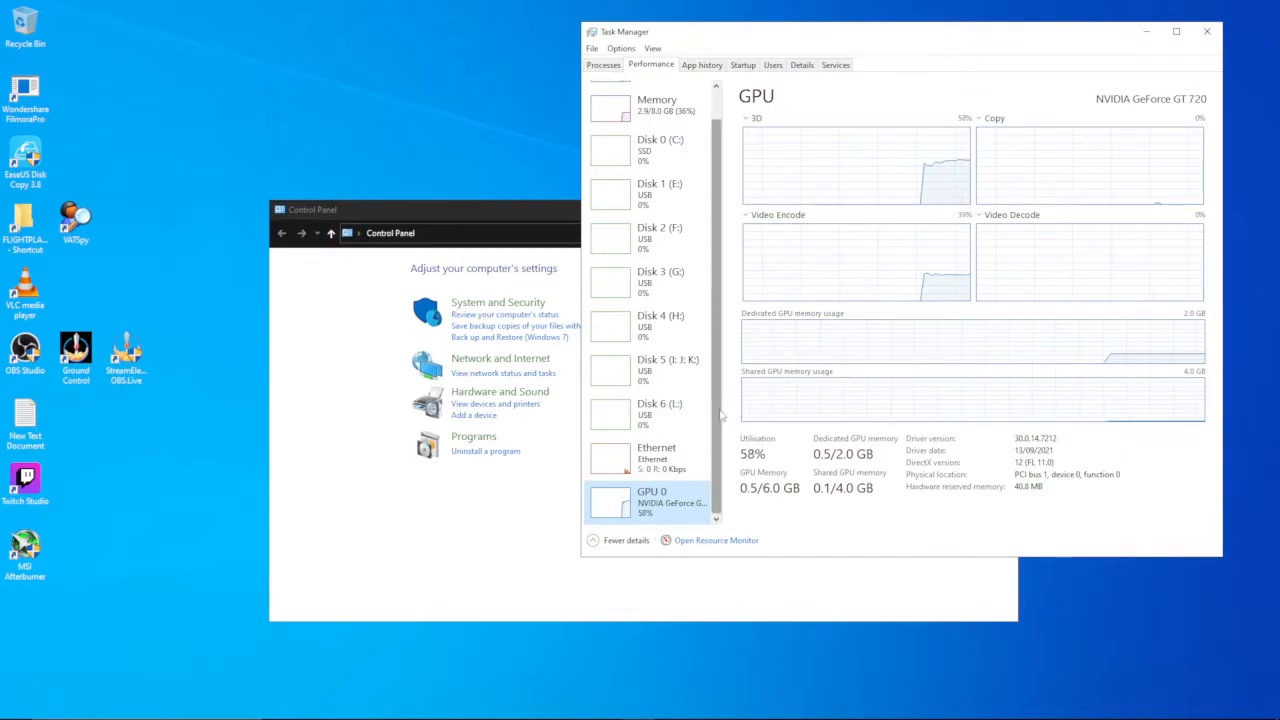
{"action": "scroll", "coordinate": [722, 340], "scroll_direction": "up", "scroll_amount": 1}
{"action": "left_click", "coordinate": [668, 100]}
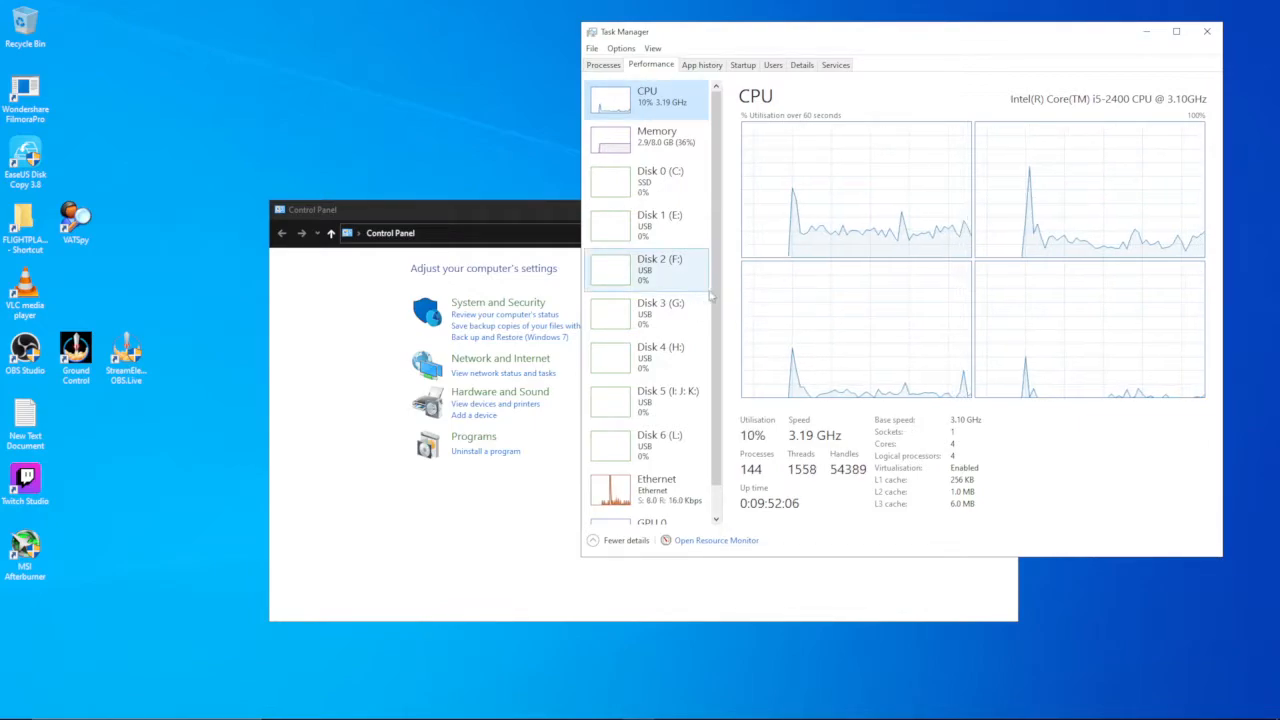
{"action": "scroll", "coordinate": [688, 470], "scroll_direction": "down", "scroll_amount": 1}
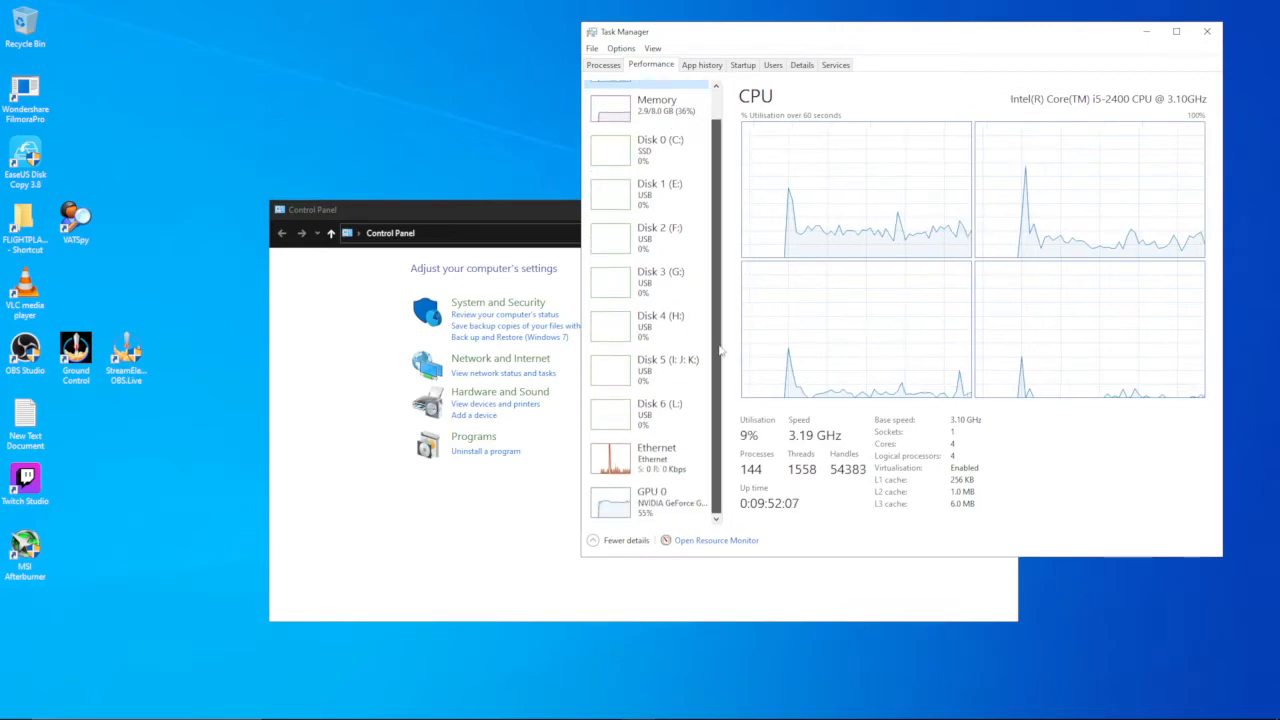
{"action": "left_click", "coordinate": [660, 512]}
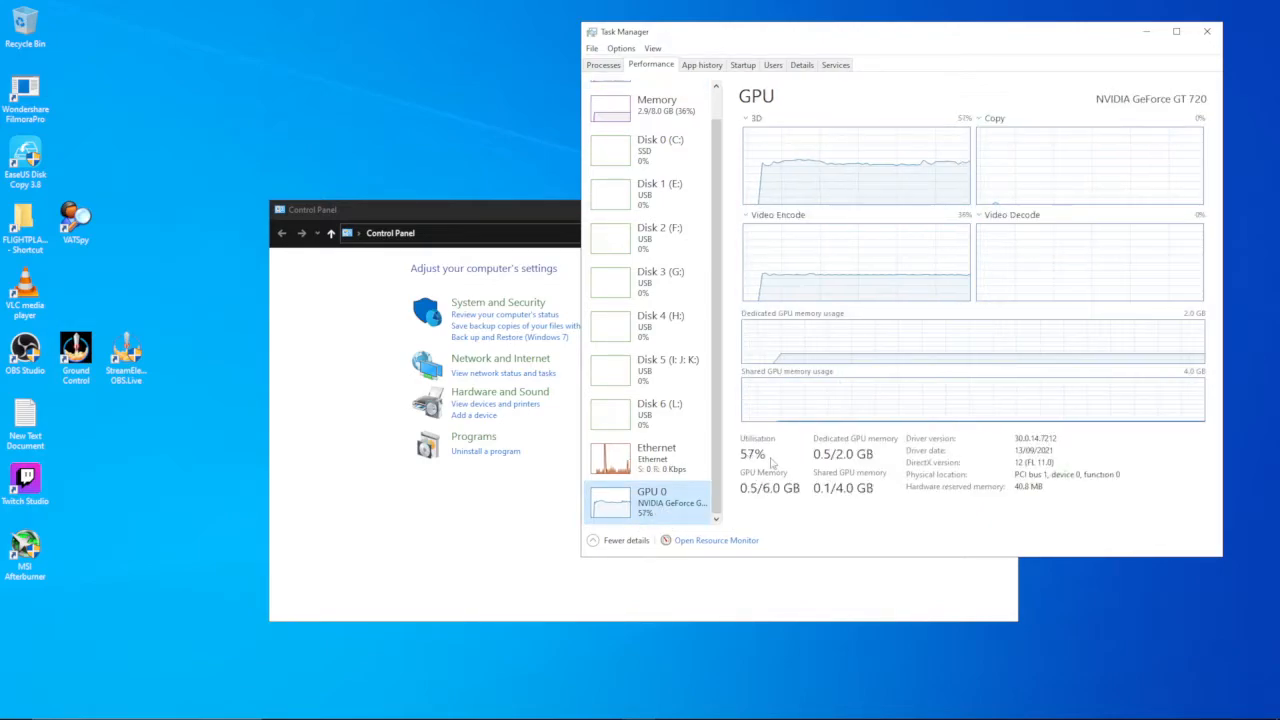
{"action": "scroll", "coordinate": [665, 160], "scroll_direction": "up", "scroll_amount": 1}
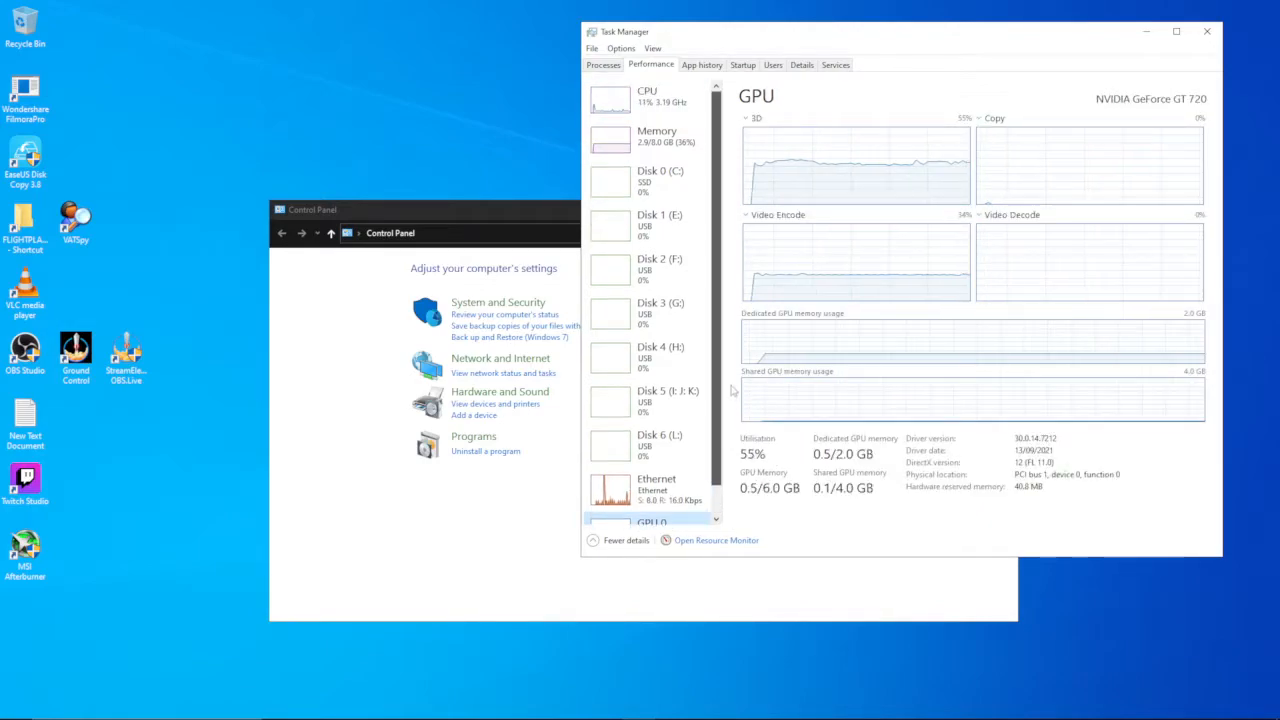
{"action": "left_click", "coordinate": [655, 98]}
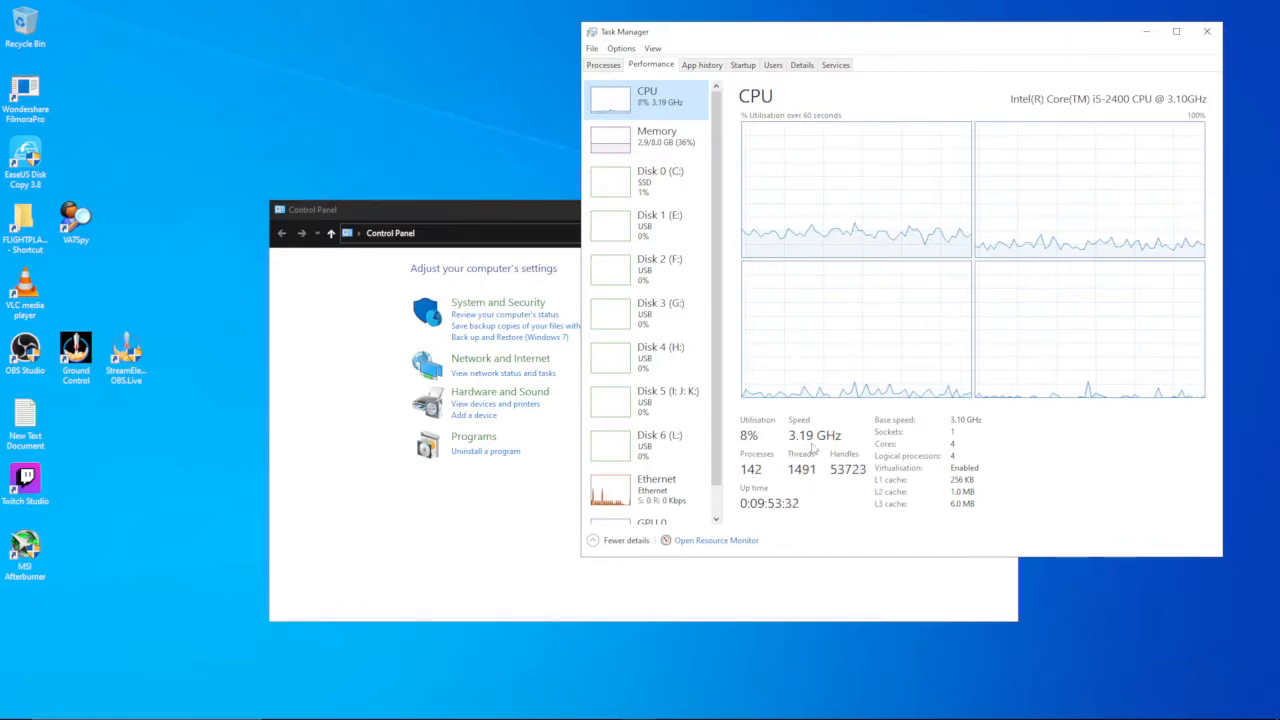
Open Power Options under Hardware and Sound and place its window beside Task Manager.
{"action": "left_click", "coordinate": [490, 392]}
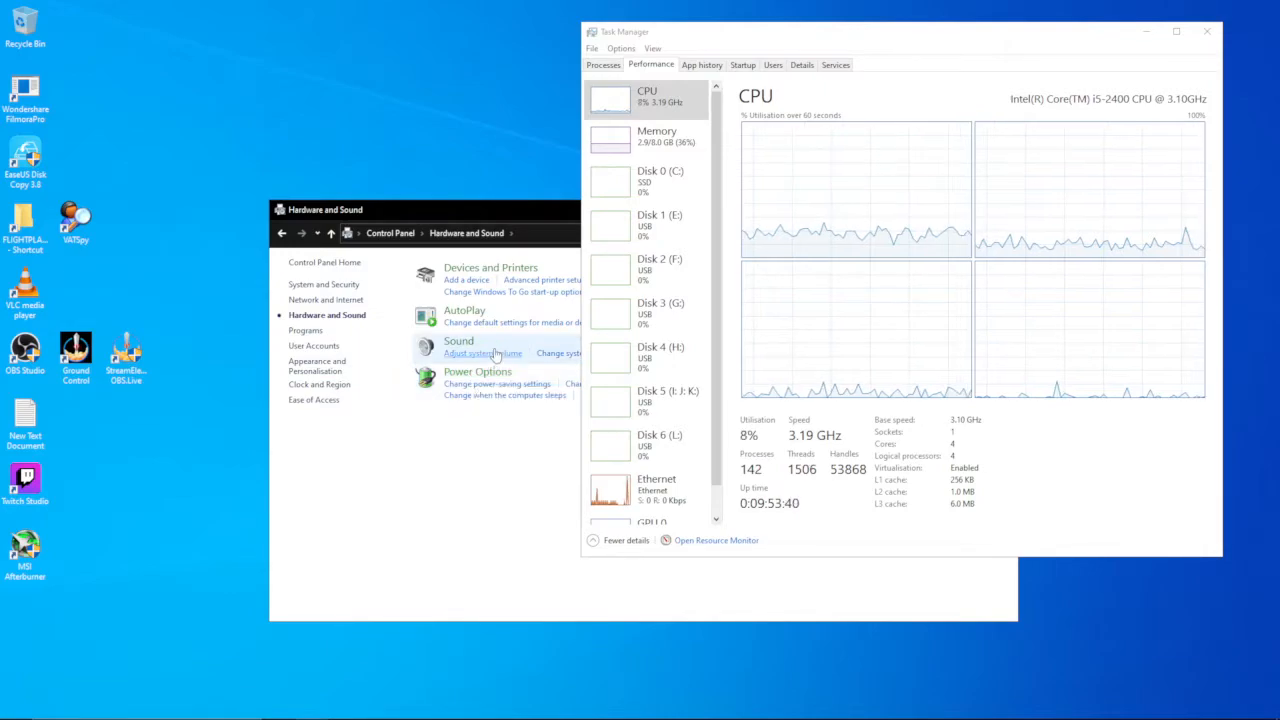
{"action": "left_click", "coordinate": [478, 372]}
{"action": "left_click_drag", "start_coordinate": [517, 220], "coordinate": [247, 137]}
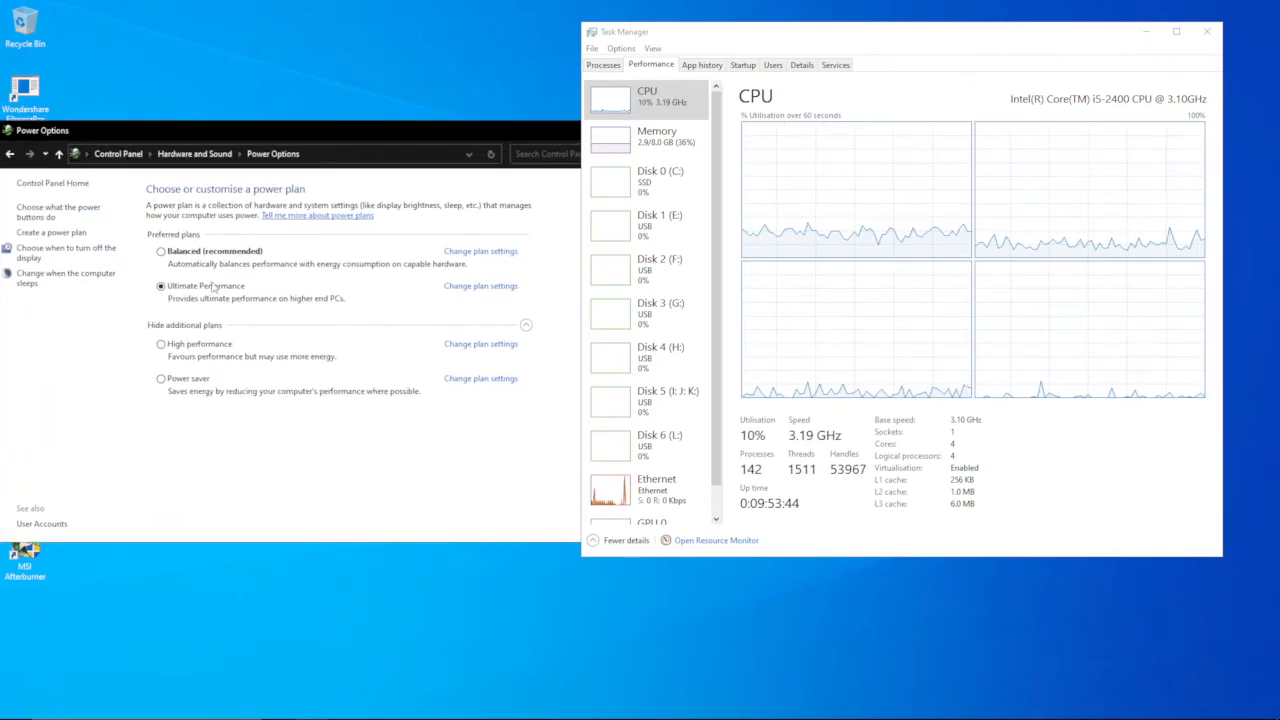
Switch the active power plan to Power saver and back to Ultimate Performance, and move Task Manager further aside.
{"action": "left_click", "coordinate": [161, 379]}
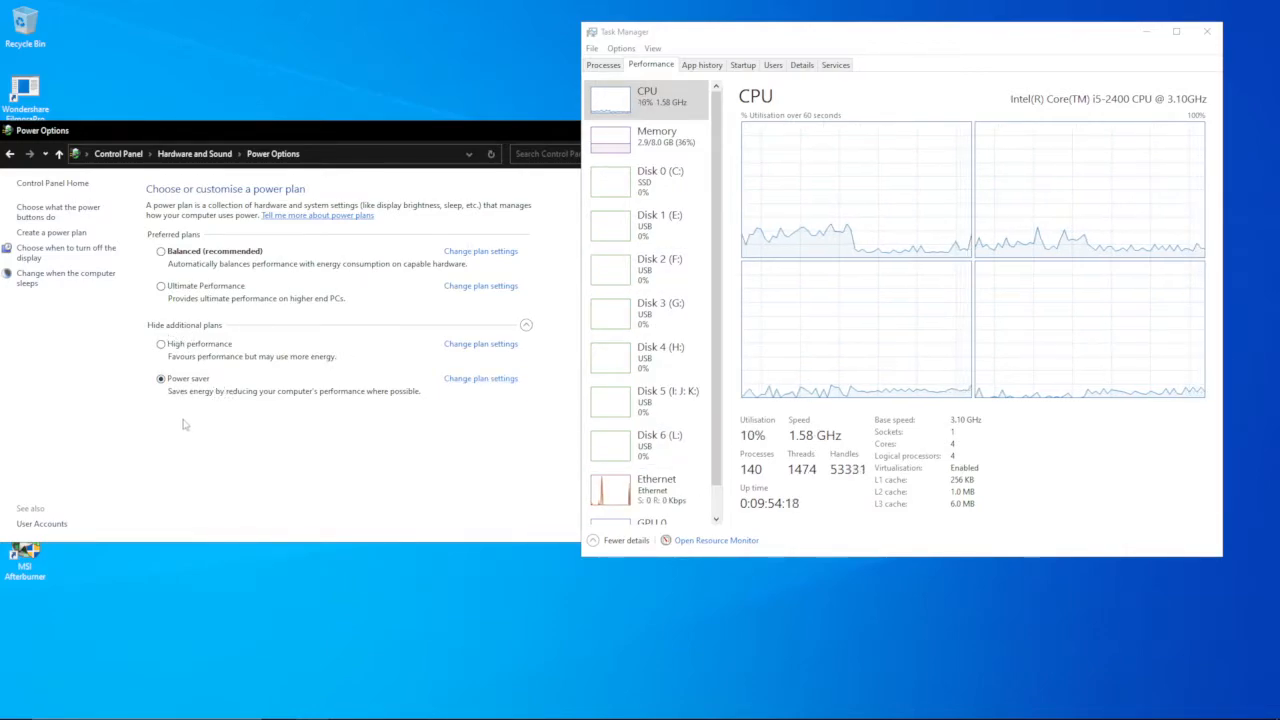
{"action": "left_click", "coordinate": [168, 290]}
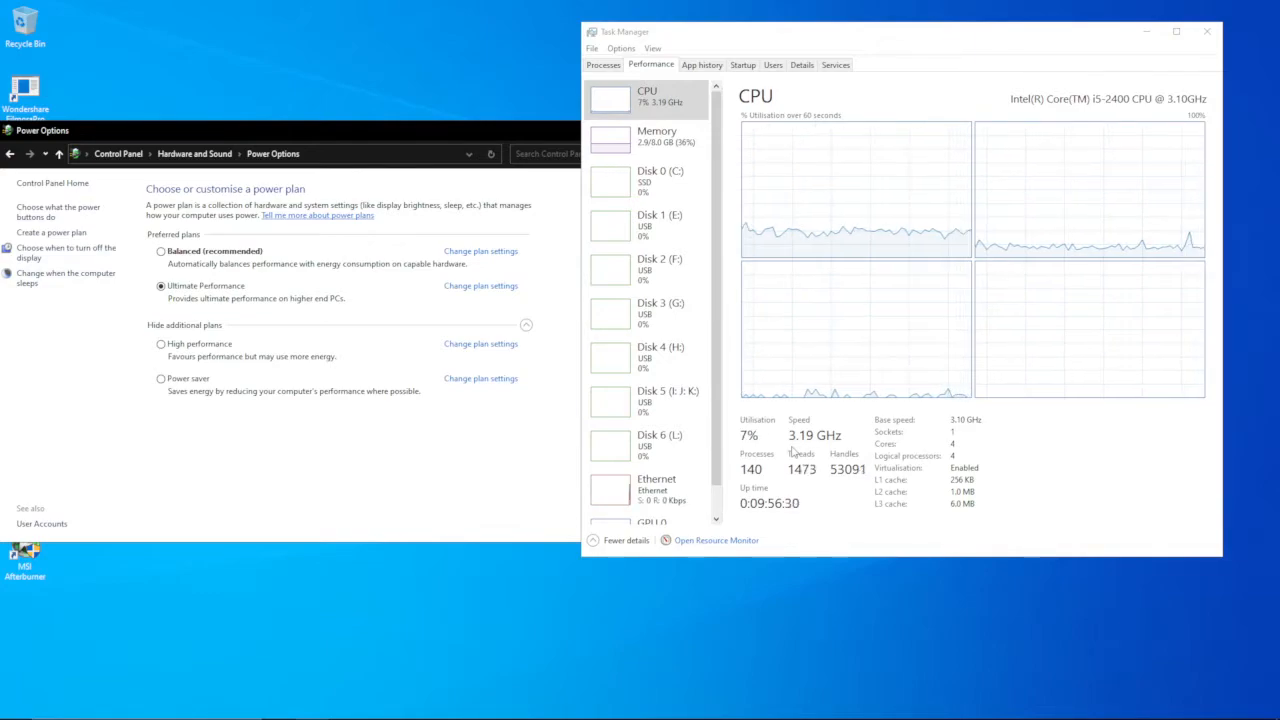
{"action": "mouse_move", "coordinate": [574, 712]}
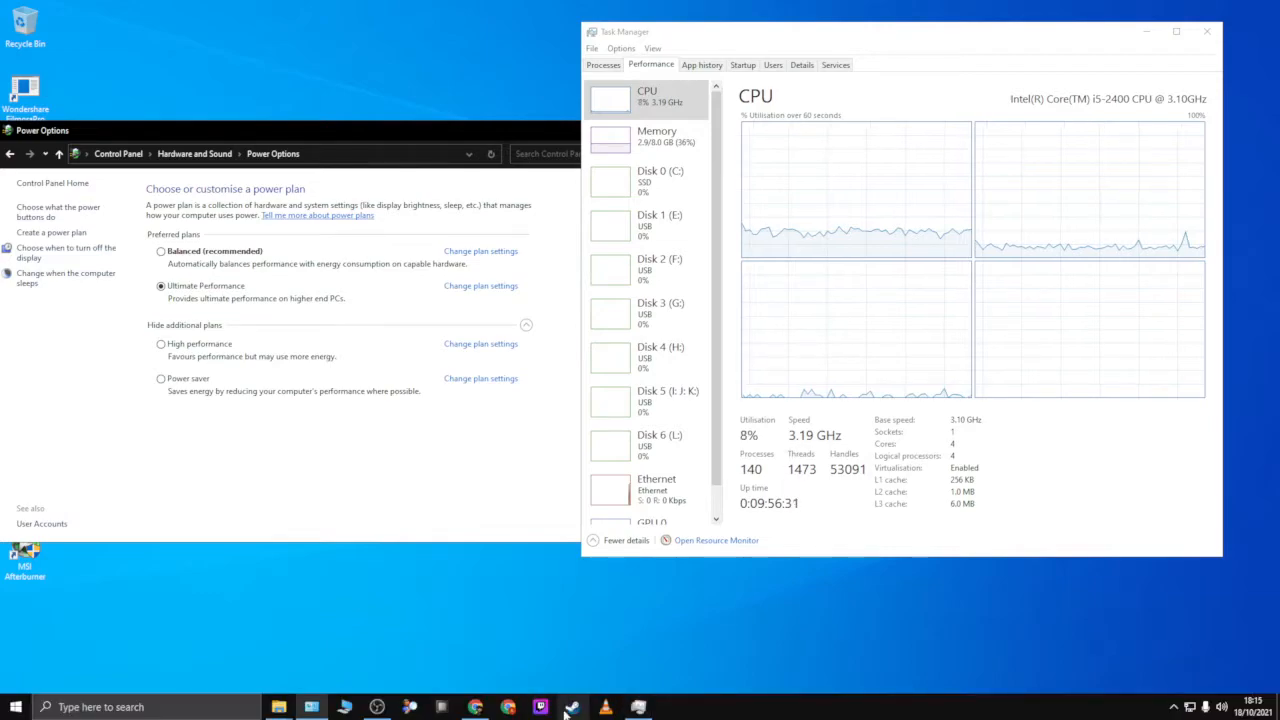
{"action": "left_click", "coordinate": [443, 709]}
{"action": "left_click_drag", "start_coordinate": [868, 44], "coordinate": [948, 32]}
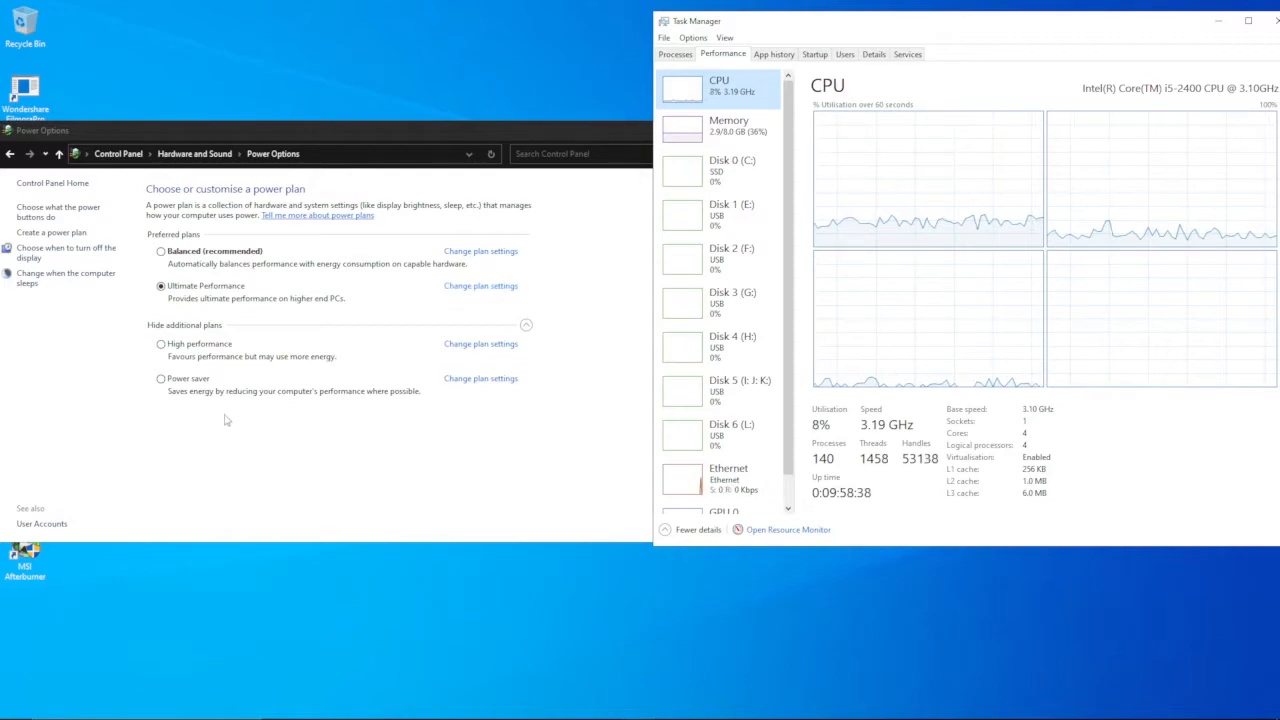
Cycle the active power plan through Power saver and High performance back to Ultimate Performance.
{"action": "left_click", "coordinate": [174, 382]}
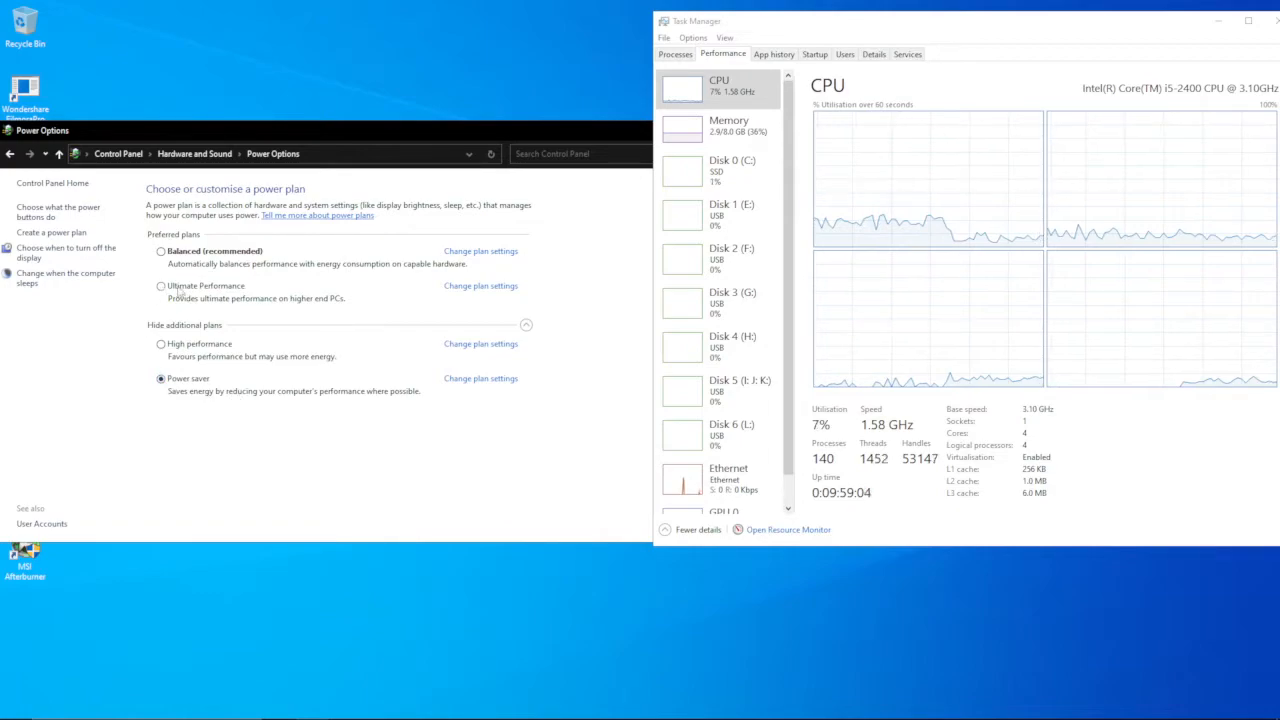
{"action": "left_click", "coordinate": [192, 345]}
{"action": "left_click", "coordinate": [182, 284]}
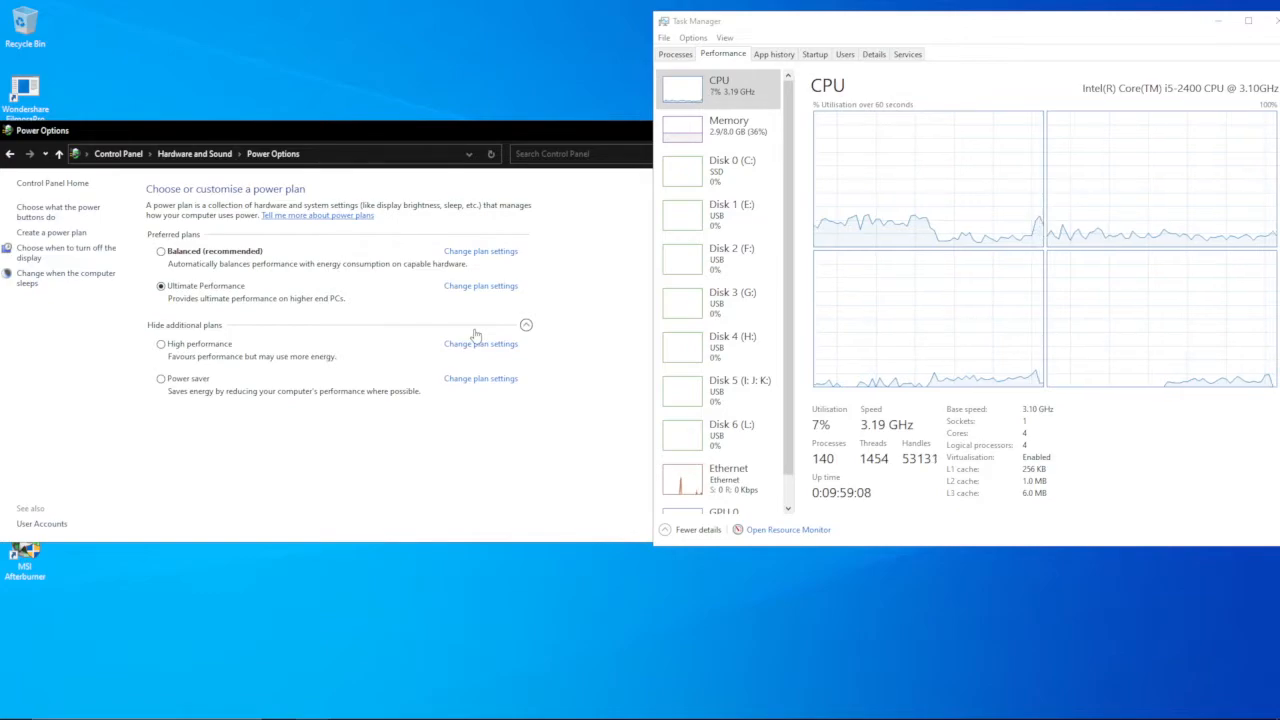
Create a power plan named Flight Simulation based on Balanced, and make Ultimate Performance the active plan again.
{"action": "left_click", "coordinate": [70, 233]}
{"action": "left_click", "coordinate": [270, 360]}
{"action": "left_click", "coordinate": [249, 360]}
{"action": "left_click_drag", "start_coordinate": [249, 360], "coordinate": [181, 360]}
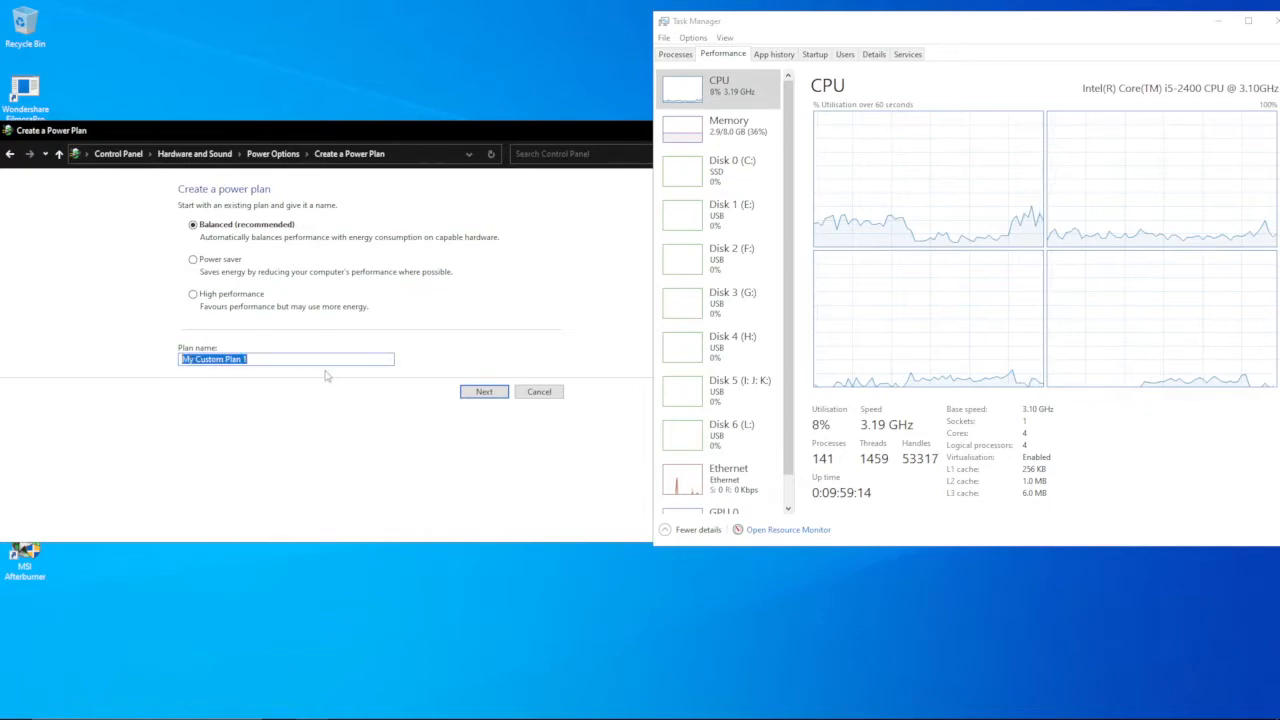
{"action": "type", "text": "Flight Simul"}
{"action": "key", "text": "BackSpace"}
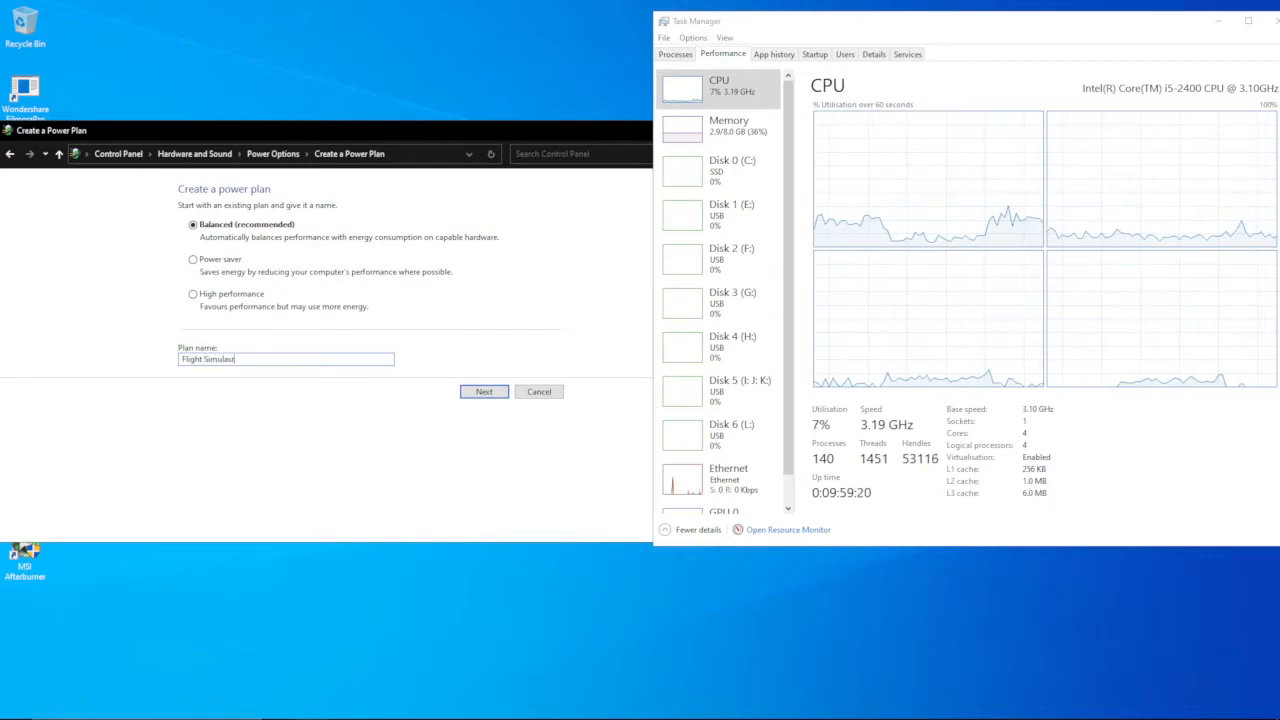
{"action": "key", "text": "BackSpace"}
{"action": "type", "text": "tion"}
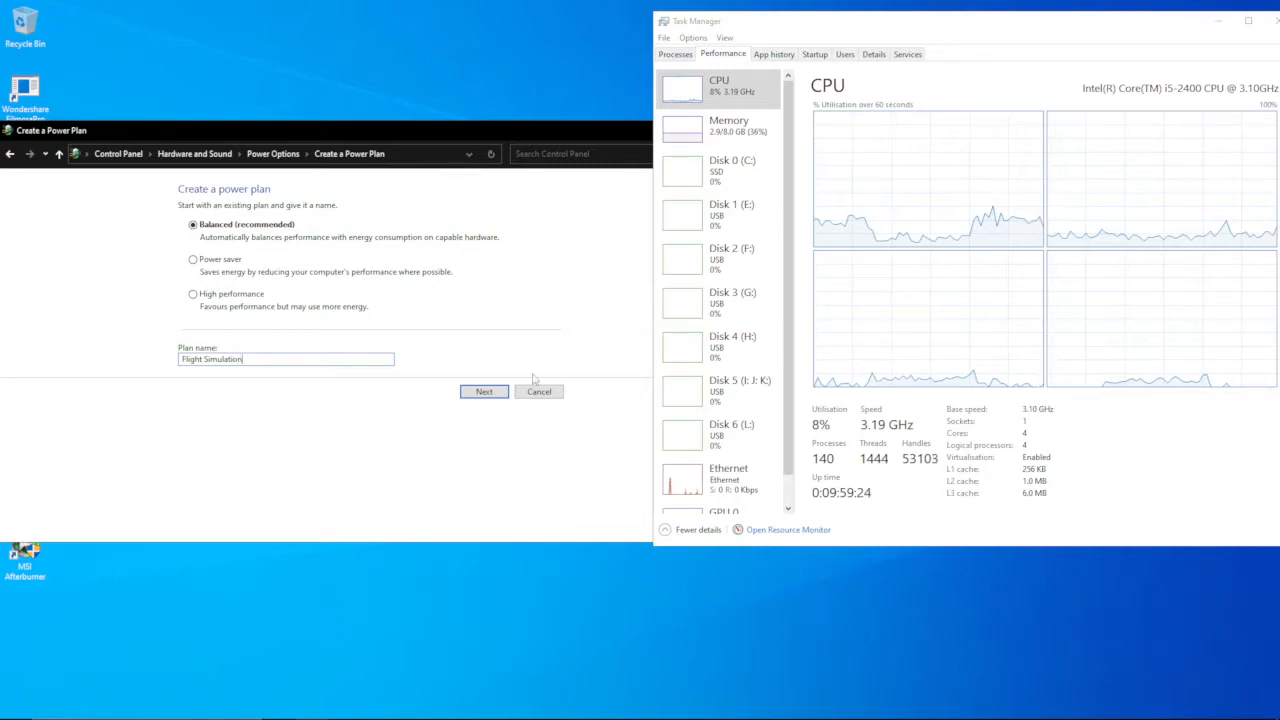
{"action": "left_click", "coordinate": [500, 393]}
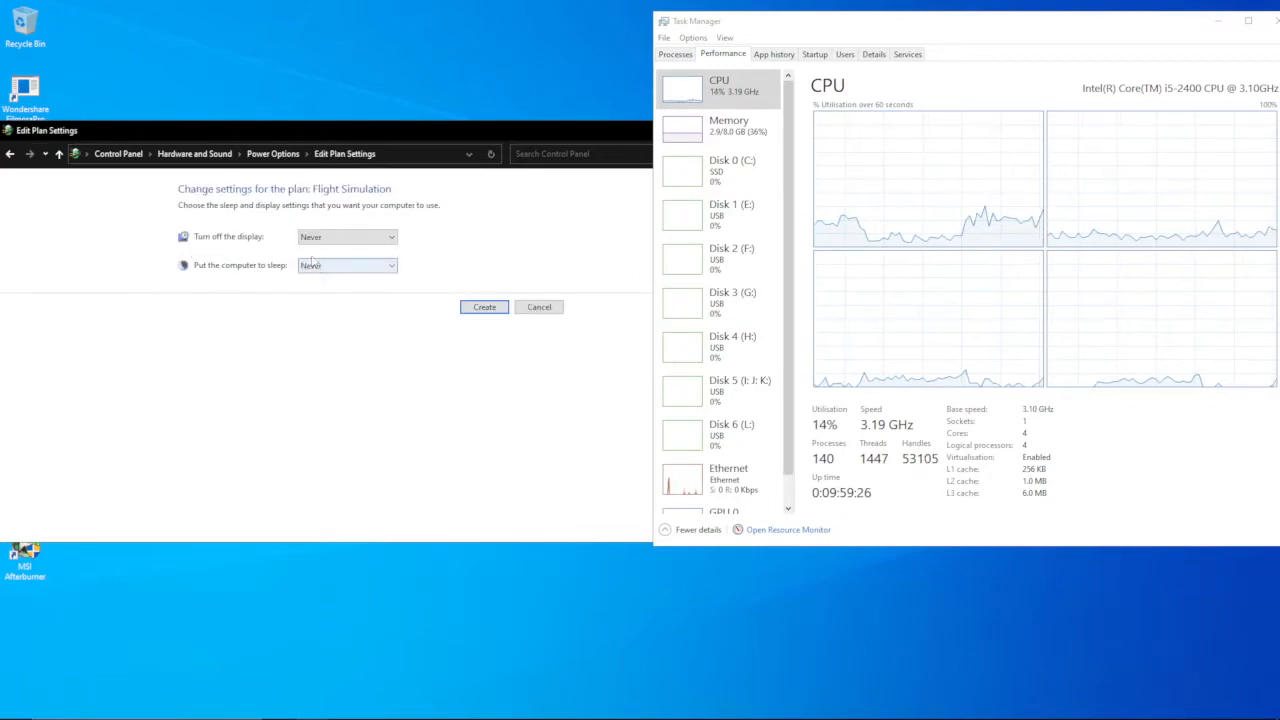
{"action": "left_click", "coordinate": [480, 310]}
{"action": "left_click", "coordinate": [200, 278]}
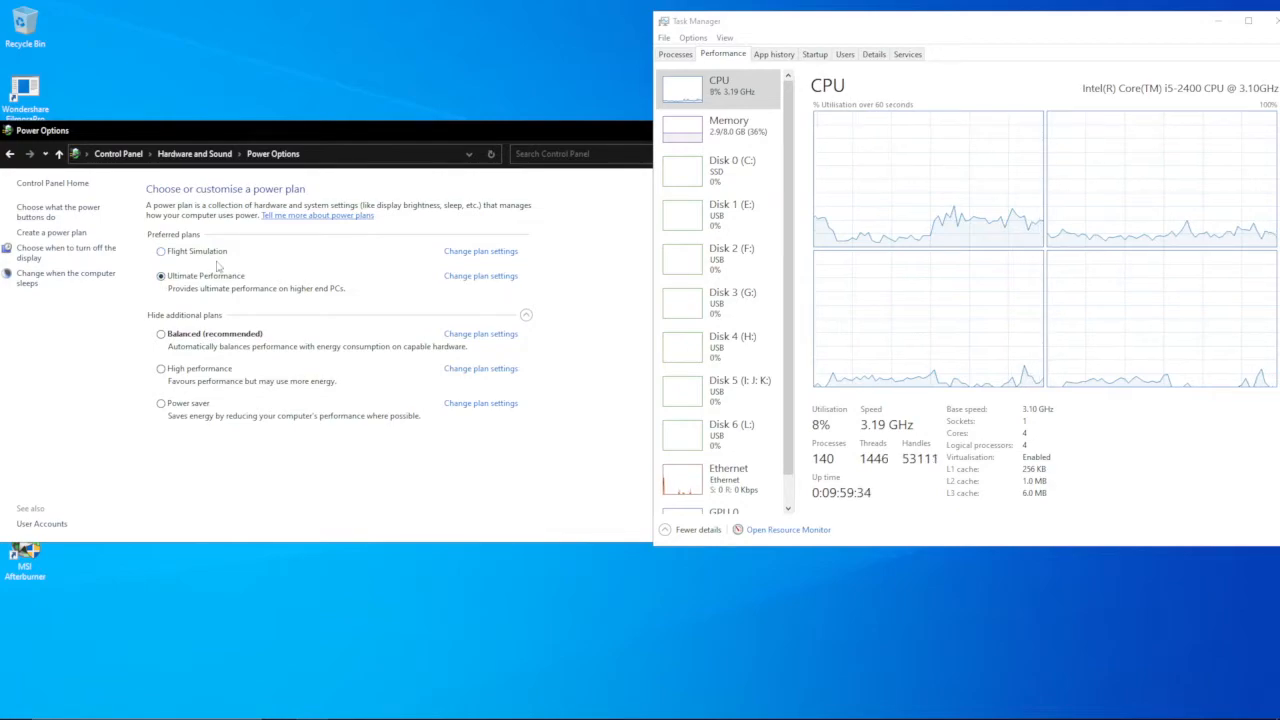
Look at the plan settings of Flight Simulation and Ultimate Performance, leaving both without changes.
{"action": "left_click", "coordinate": [472, 251]}
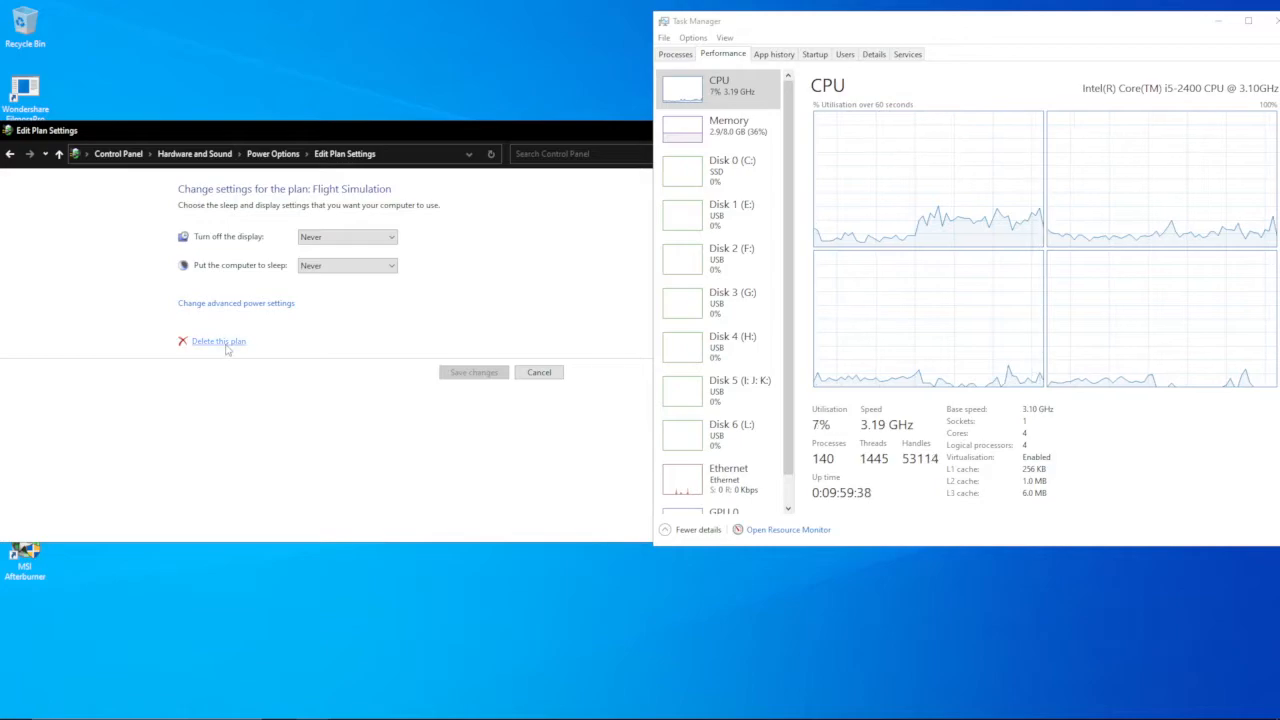
{"action": "left_click", "coordinate": [547, 373]}
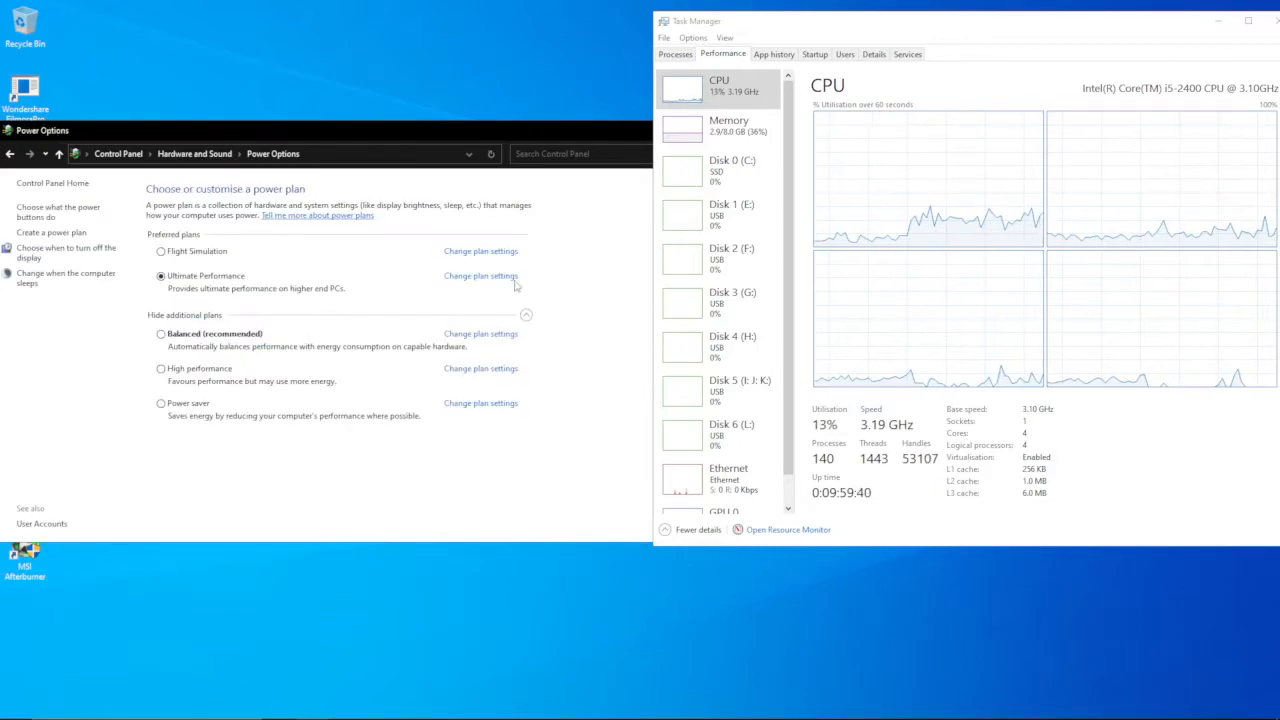
{"action": "left_click", "coordinate": [505, 278]}
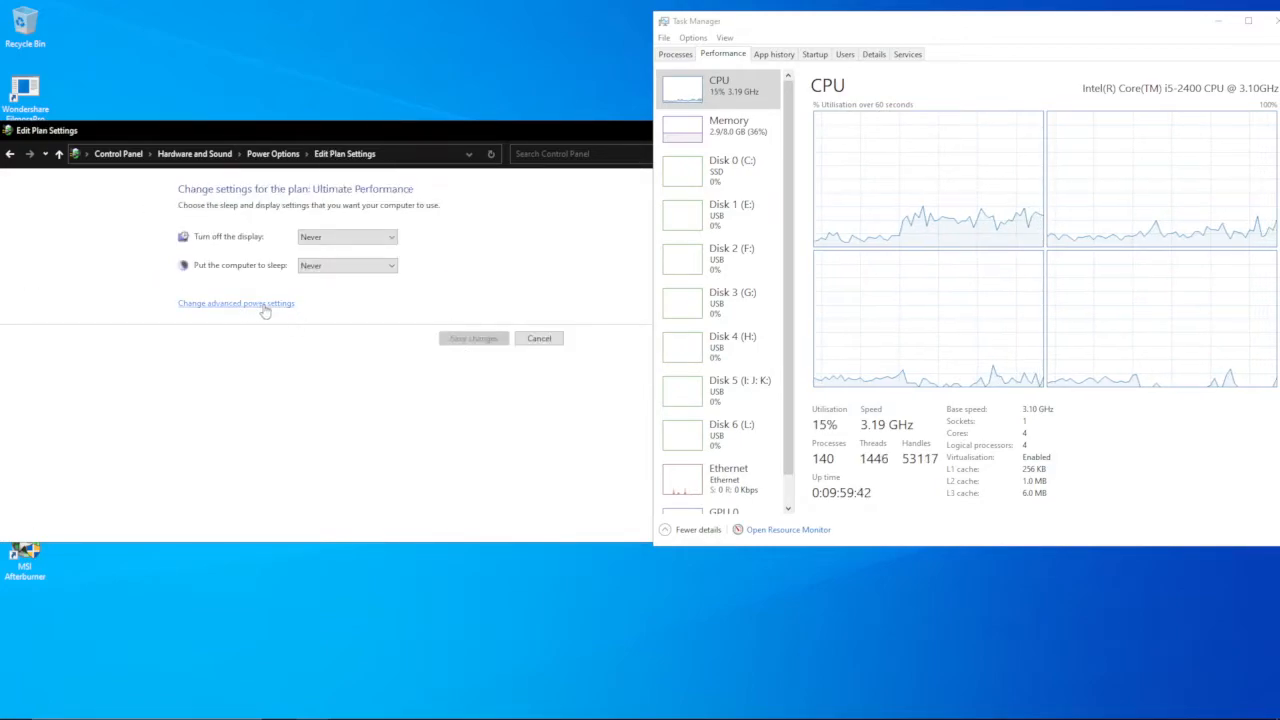
{"action": "left_click", "coordinate": [539, 338]}
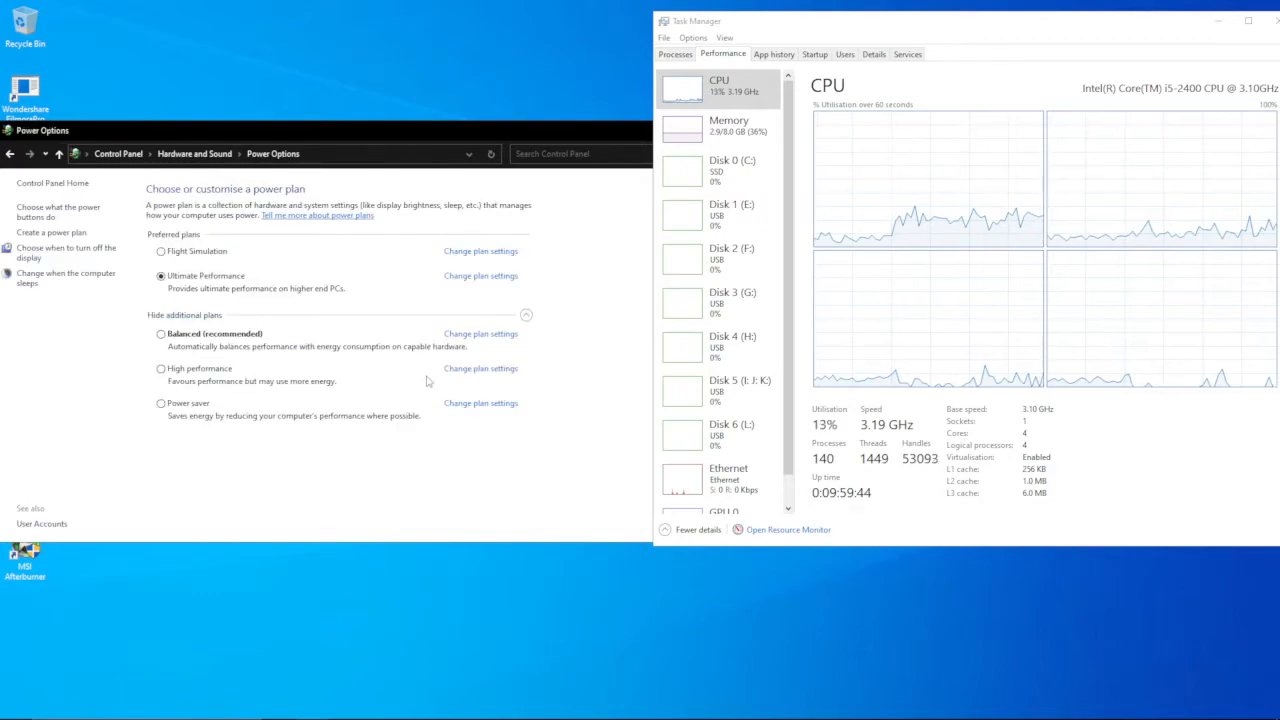
Delete the Flight Simulation power plan and confirm the deletion.
{"action": "left_click", "coordinate": [445, 252]}
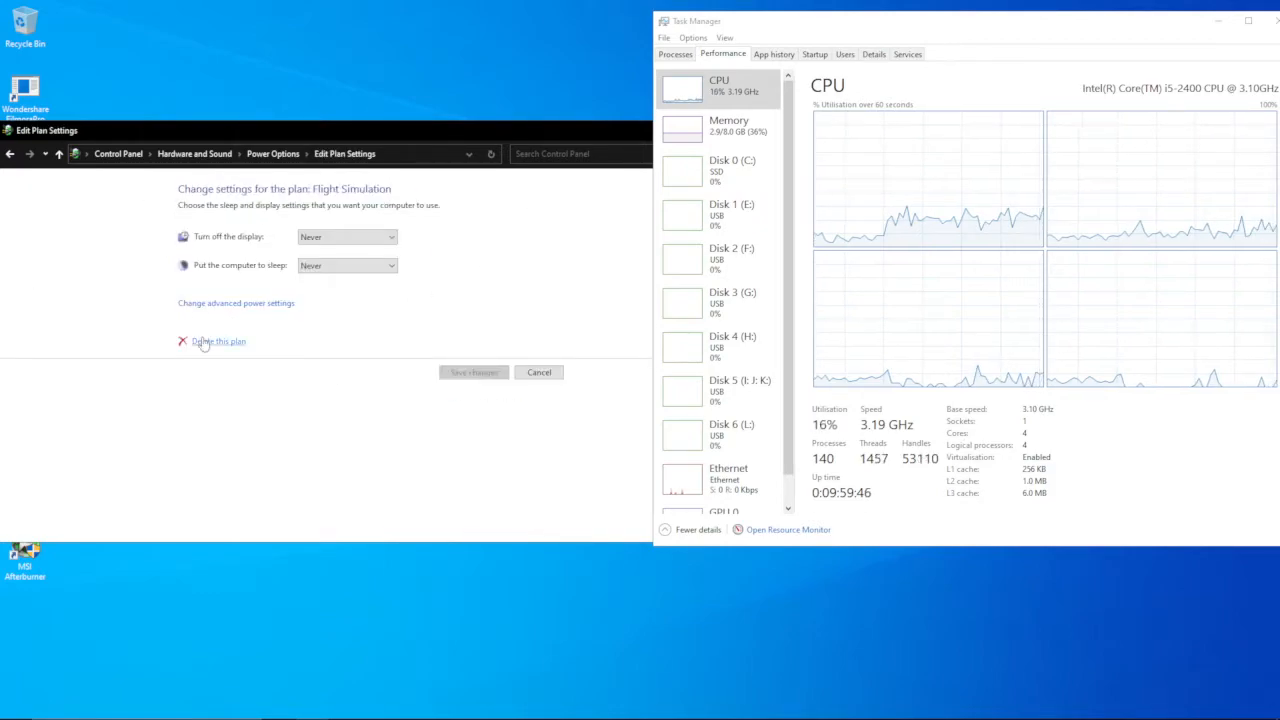
{"action": "left_click", "coordinate": [236, 342]}
{"action": "key", "text": "Return"}
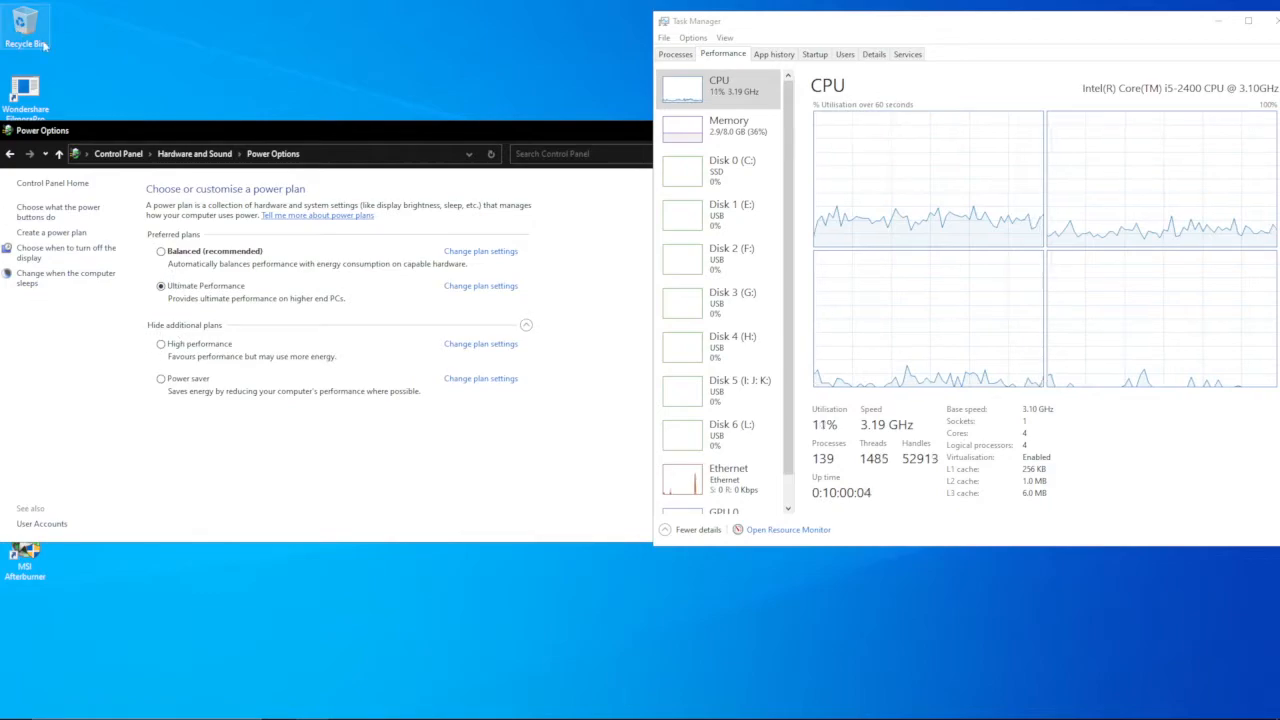
Create a Balanced-based power plan named Flight Simulation, keeping display turn-off and computer sleep at Never.
{"action": "left_click", "coordinate": [71, 236]}
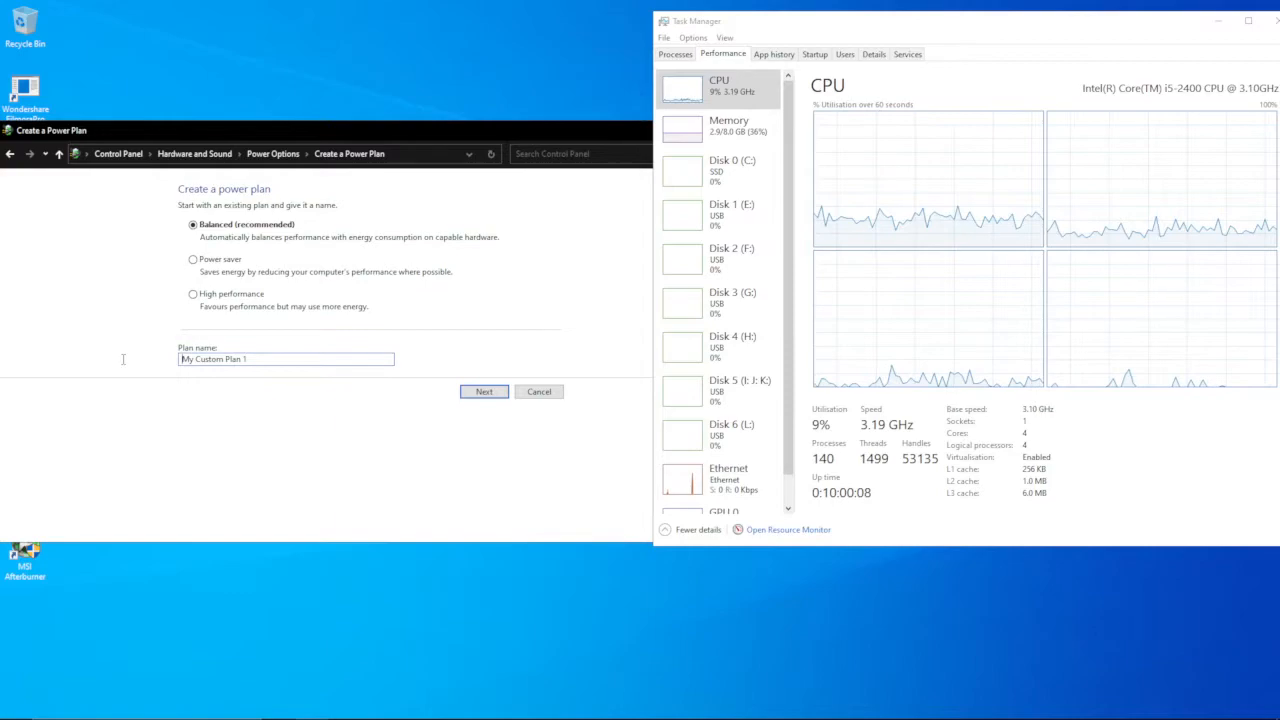
{"action": "left_click_drag", "start_coordinate": [182, 358], "coordinate": [354, 371]}
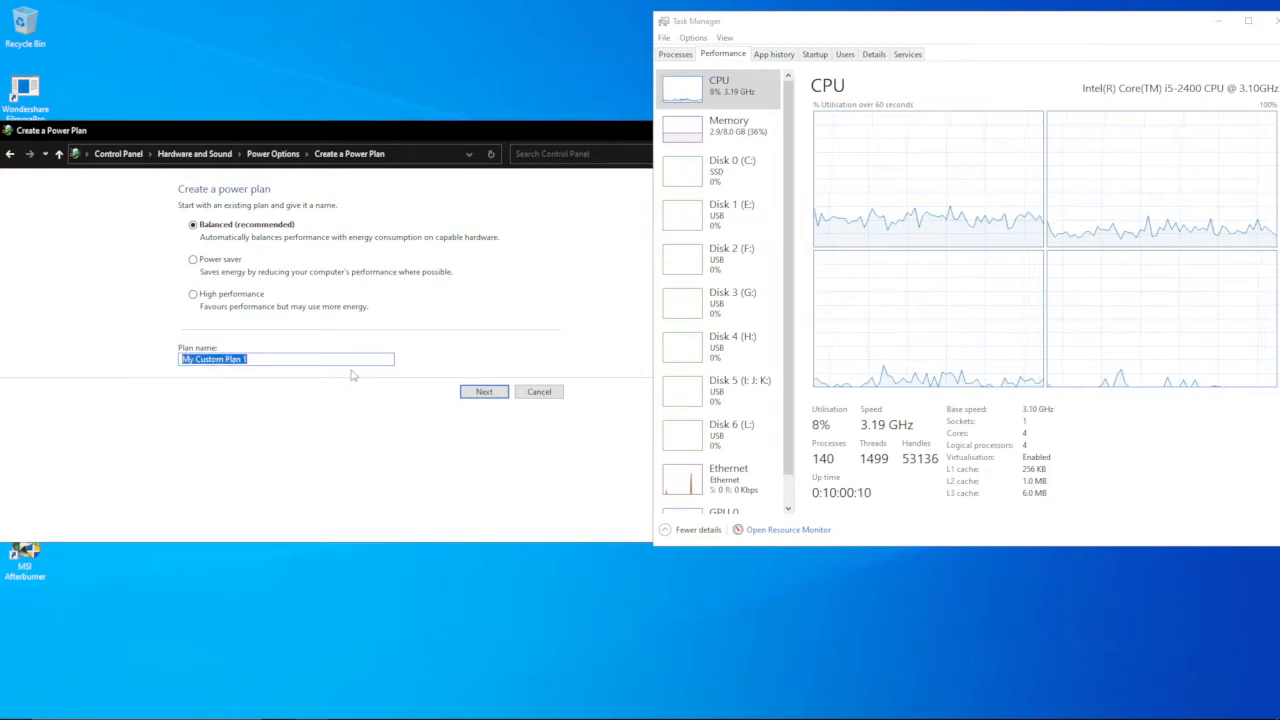
{"action": "type", "text": "Fi"}
{"action": "type", "text": "ight Simulation"}
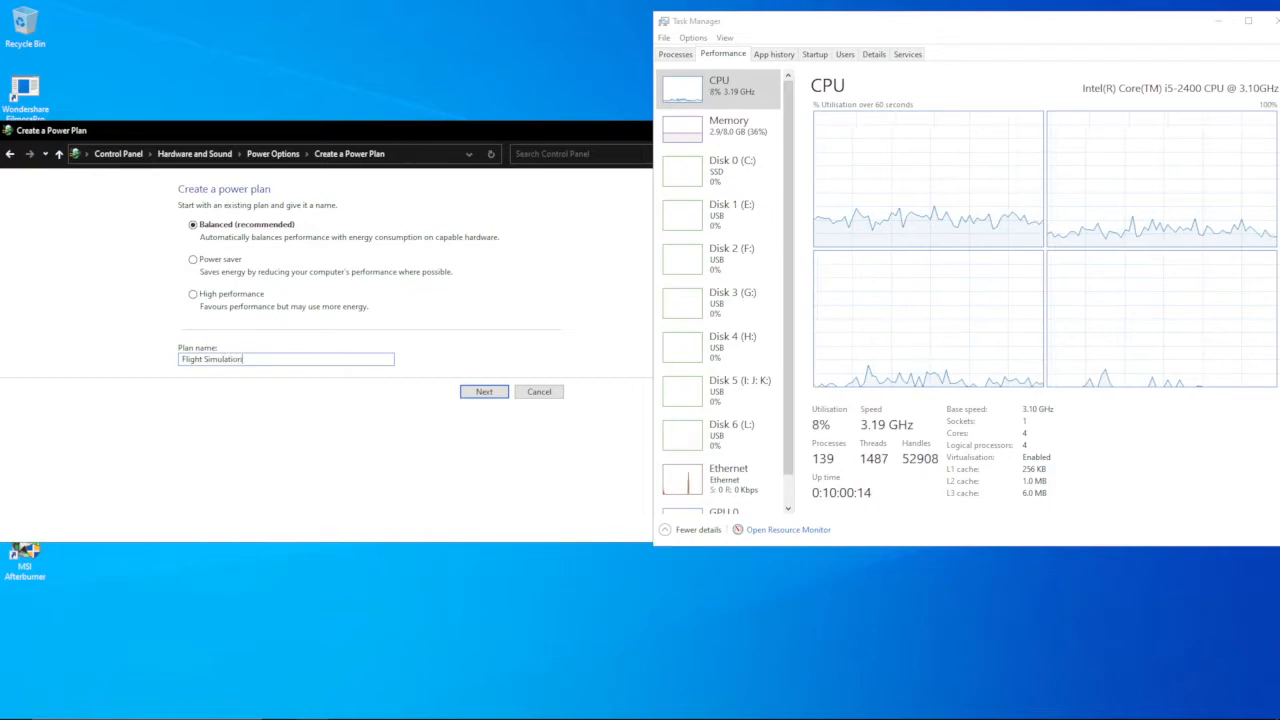
{"action": "left_click", "coordinate": [484, 391]}
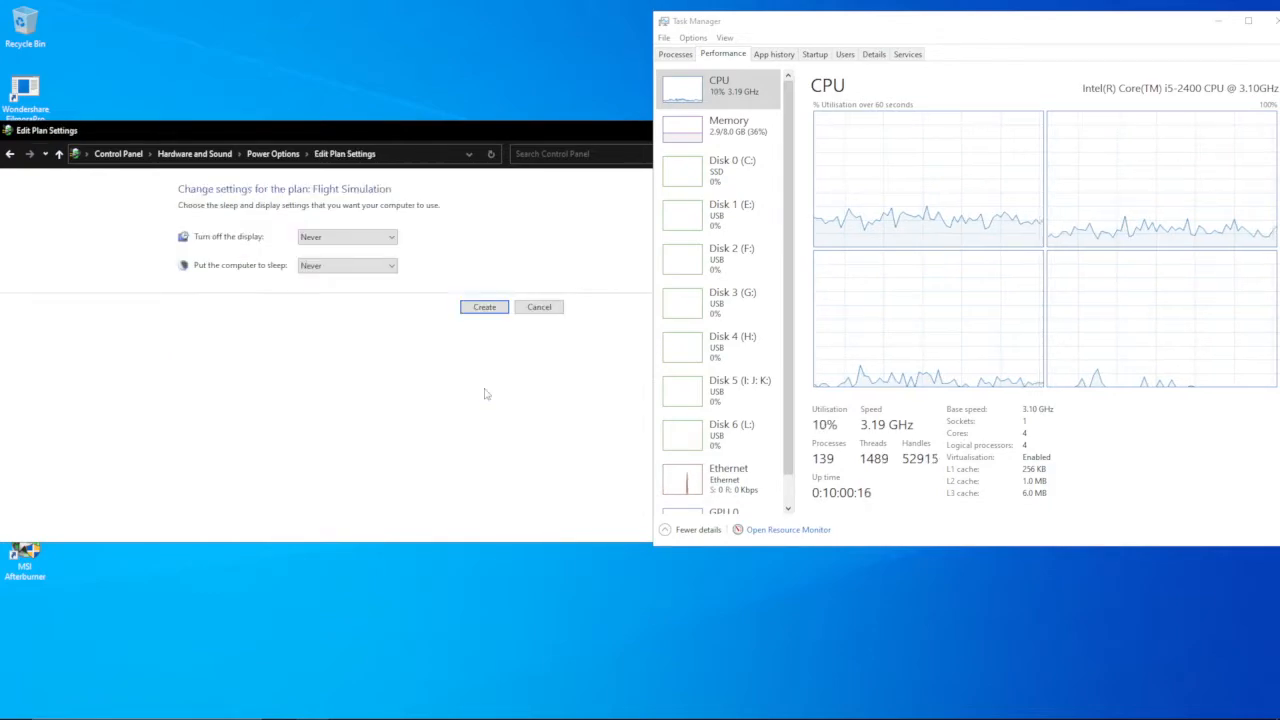
{"action": "left_click", "coordinate": [468, 308]}
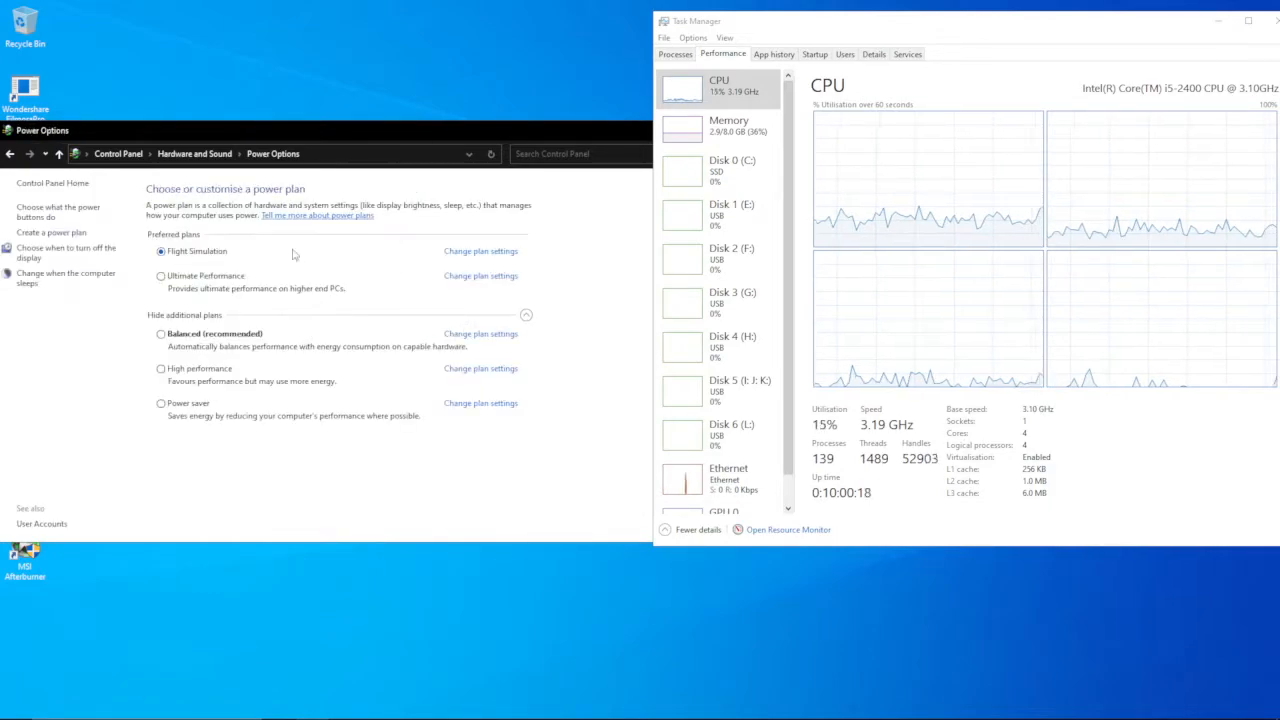
Make Ultimate Performance the active power plan and open its advanced power settings.
{"action": "left_click", "coordinate": [231, 279]}
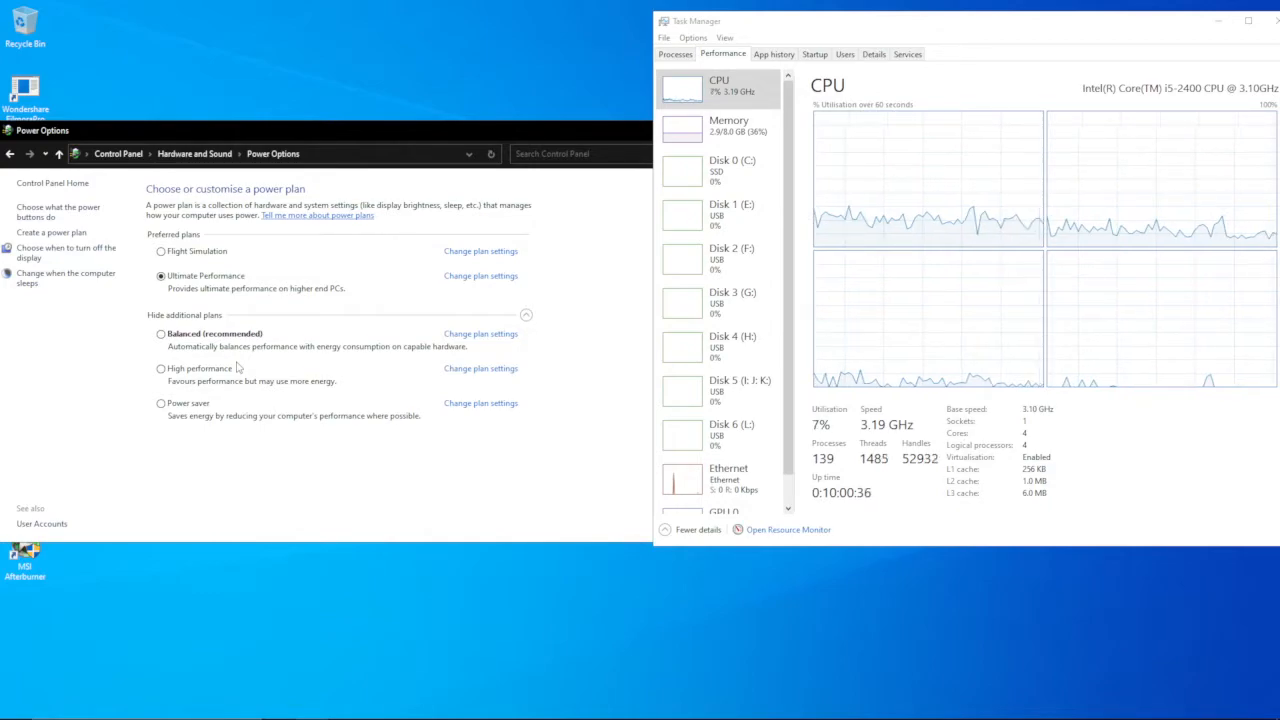
{"action": "left_click", "coordinate": [468, 278]}
{"action": "left_click", "coordinate": [240, 304]}
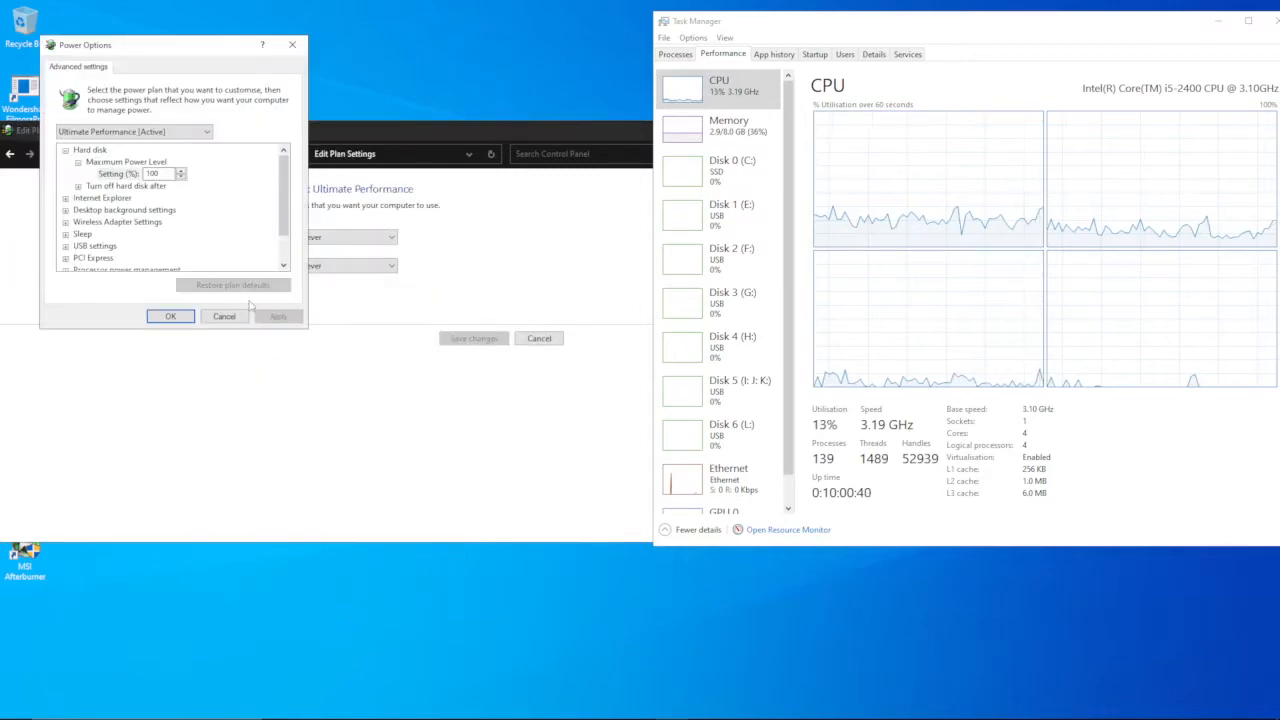
Look through the advanced power setting categories of the Ultimate Performance plan, leaving everything without changes.
{"action": "scroll", "coordinate": [177, 203], "scroll_direction": "down", "scroll_amount": 1}
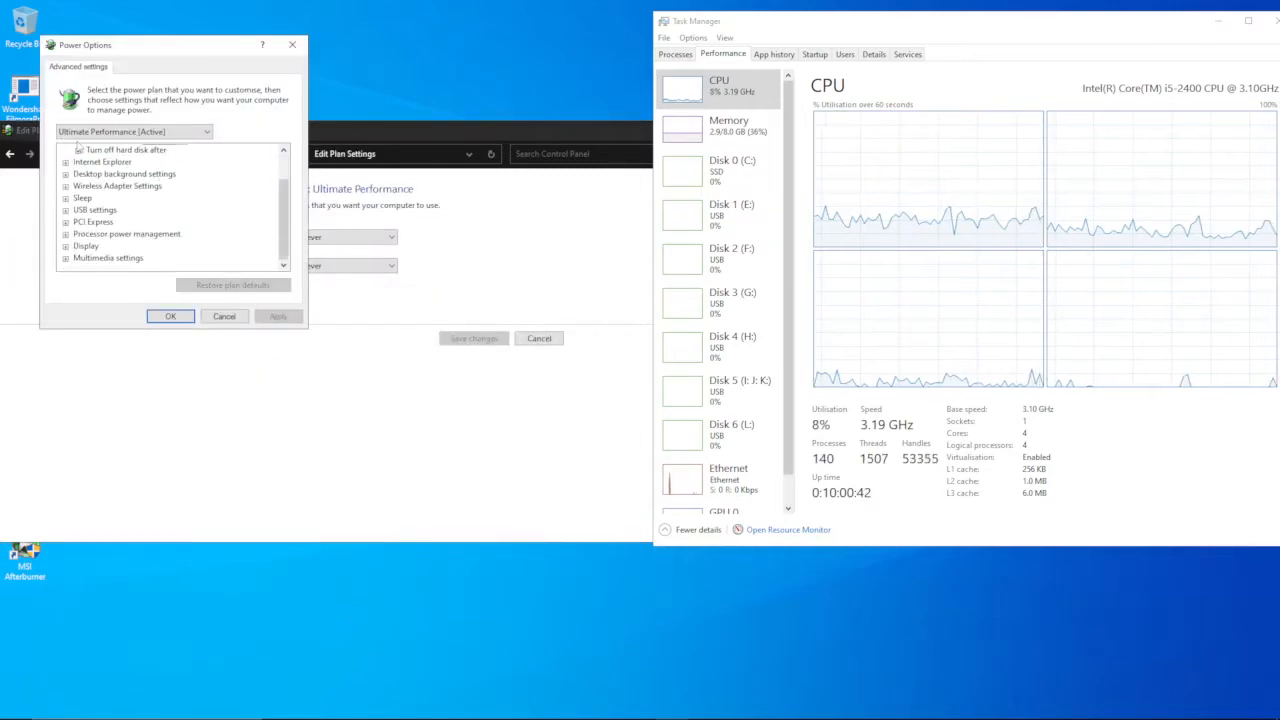
{"action": "scroll", "coordinate": [140, 208], "scroll_direction": "up", "scroll_amount": 1}
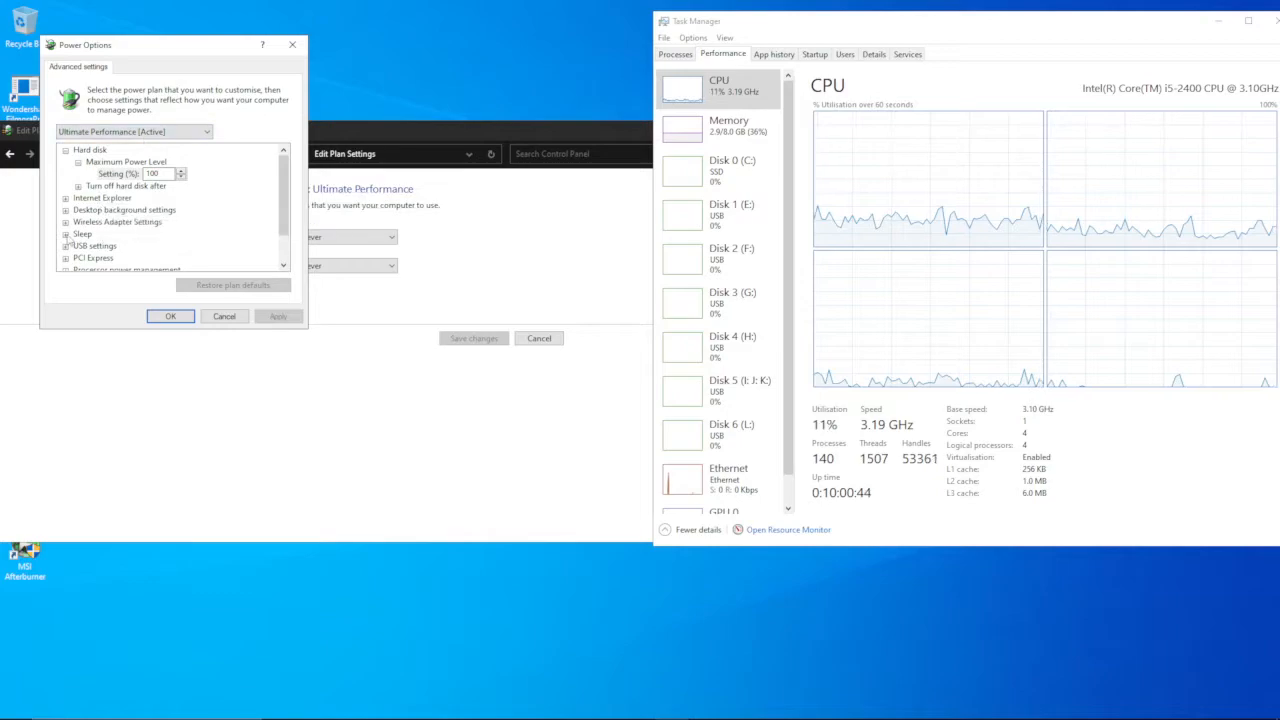
{"action": "left_click", "coordinate": [78, 163]}
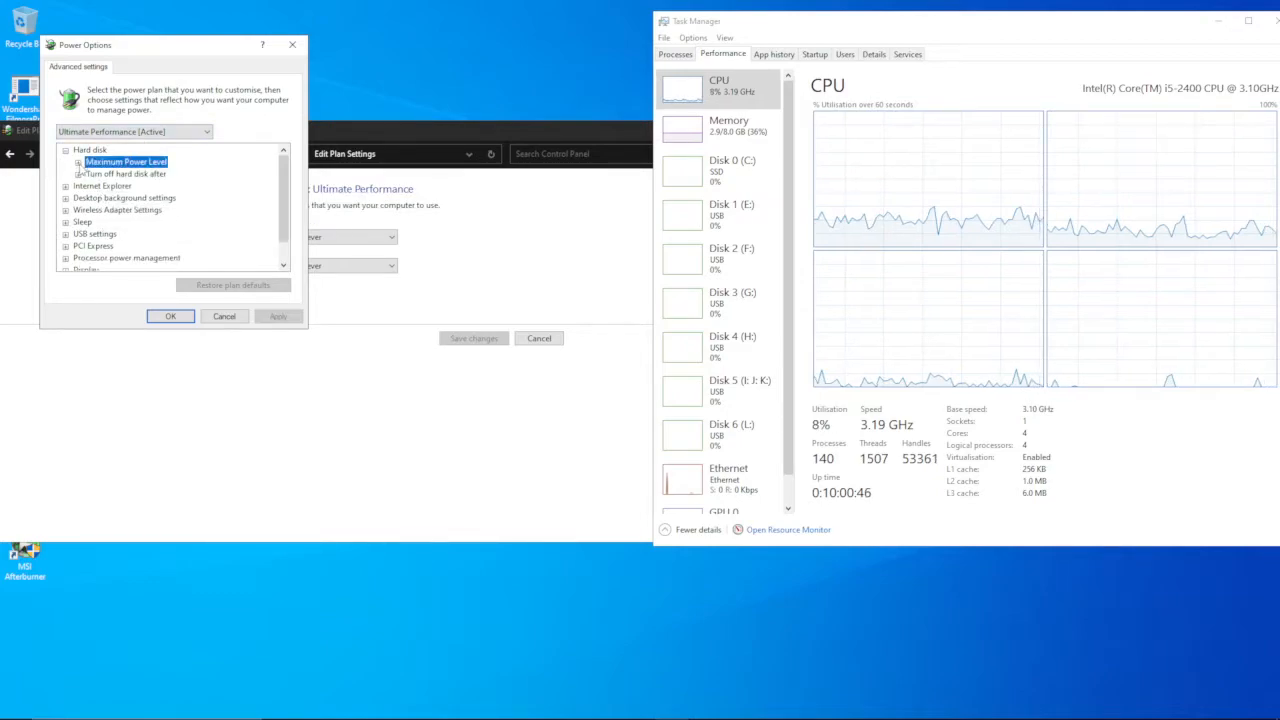
{"action": "scroll", "coordinate": [76, 262], "scroll_direction": "down", "scroll_amount": 1}
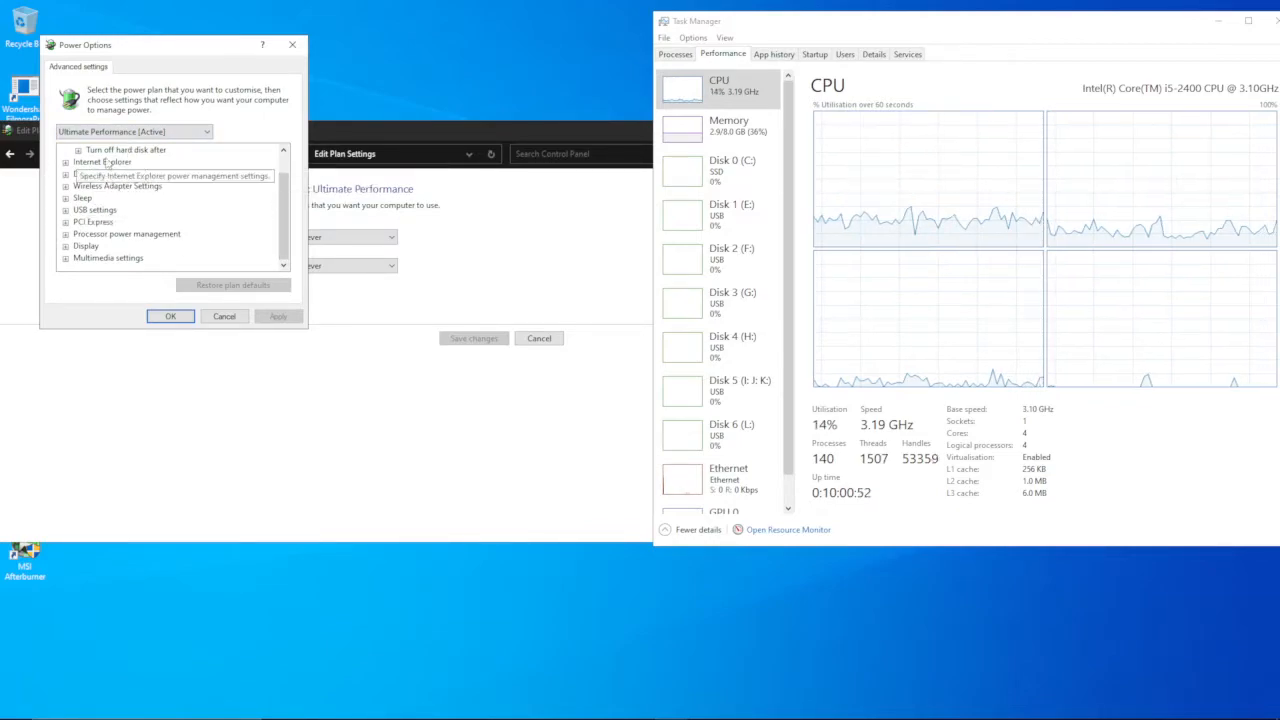
{"action": "scroll", "coordinate": [139, 200], "scroll_direction": "up", "scroll_amount": 1}
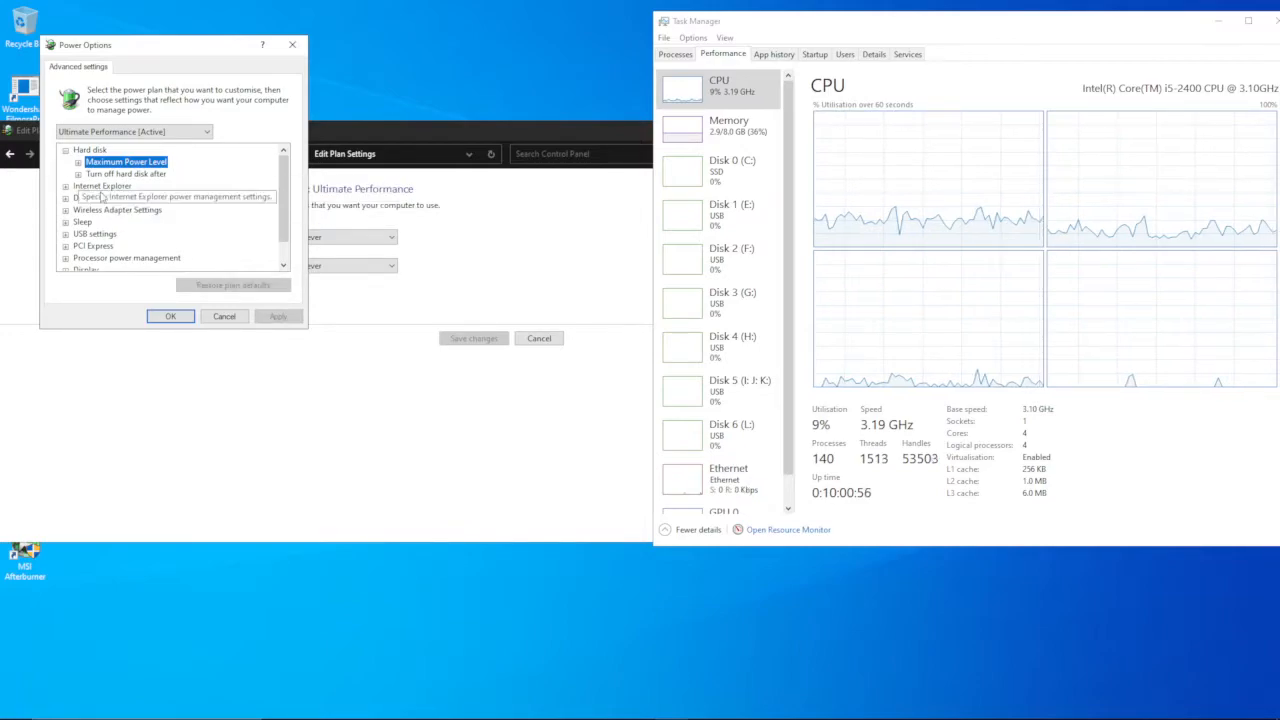
{"action": "scroll", "coordinate": [105, 228], "scroll_direction": "down", "scroll_amount": 1}
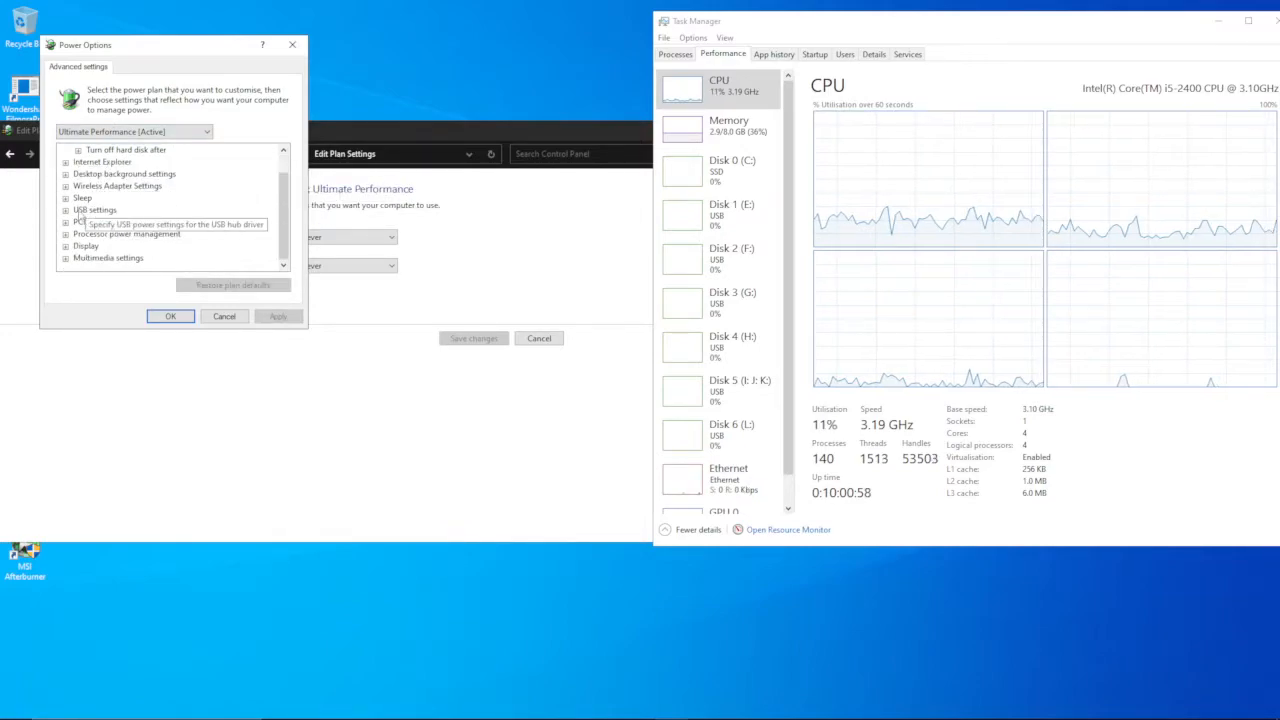
{"action": "left_click", "coordinate": [224, 318]}
{"action": "left_click", "coordinate": [541, 338]}
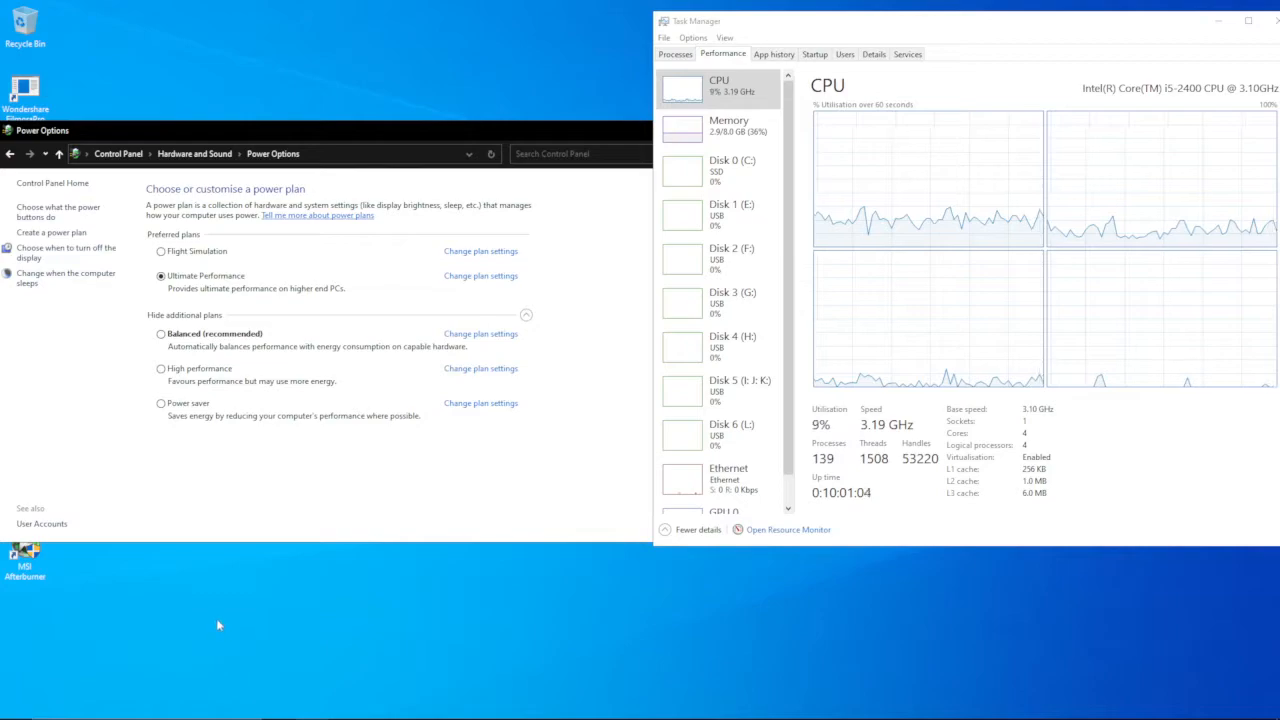
Run the Enable All Advanced Power Settings script from New folder as administrator and return to Power Options.
{"action": "mouse_move", "coordinate": [375, 712]}
{"action": "mouse_move", "coordinate": [279, 707]}
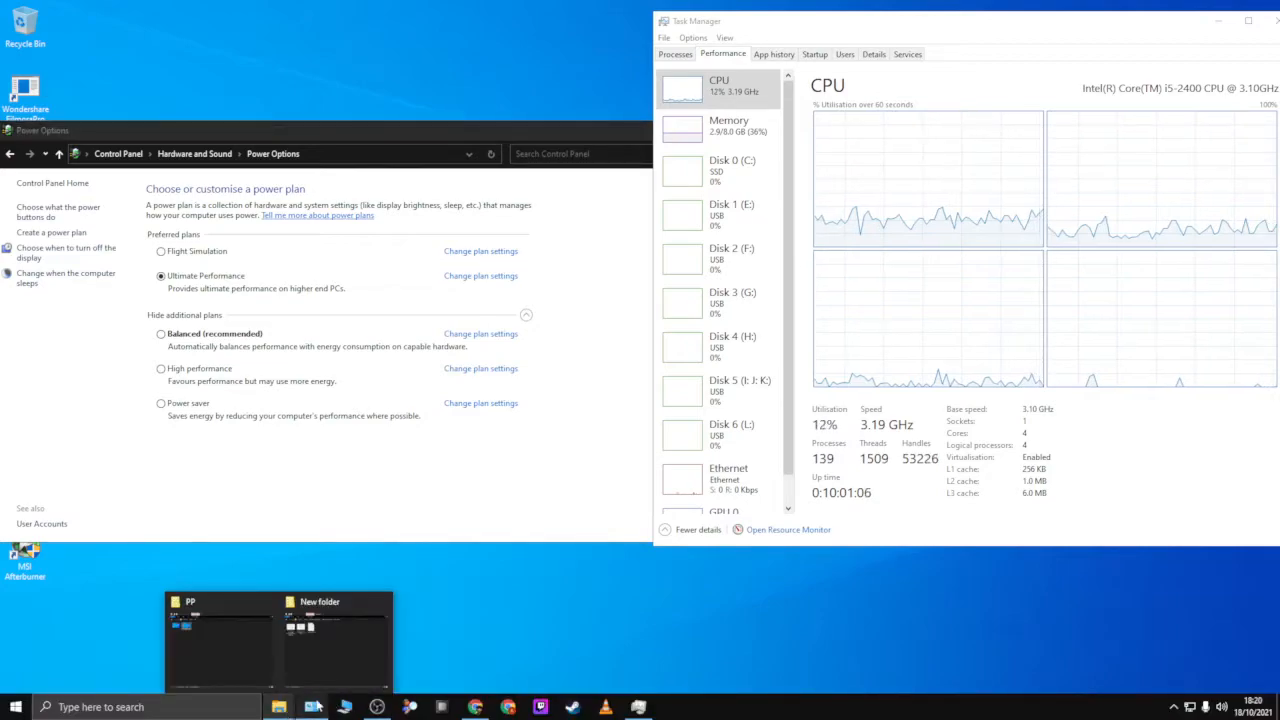
{"action": "left_click", "coordinate": [338, 660]}
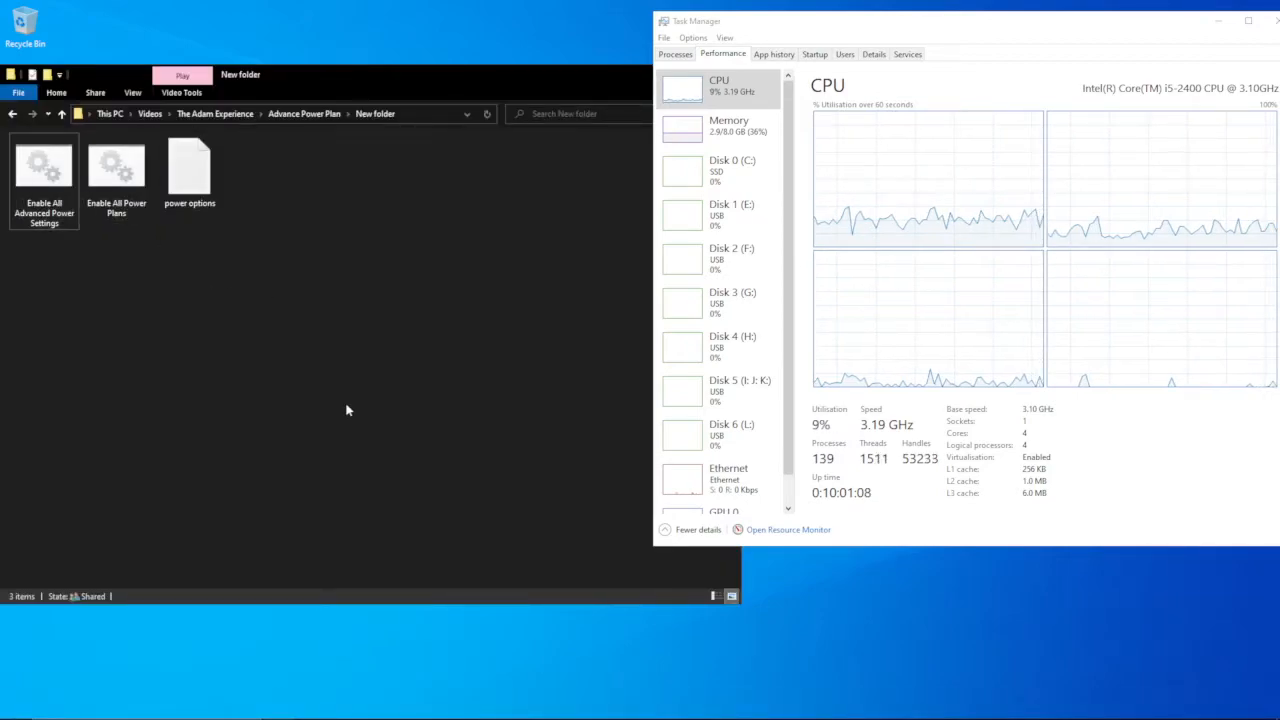
{"action": "left_click", "coordinate": [49, 204]}
{"action": "right_click", "coordinate": [49, 204]}
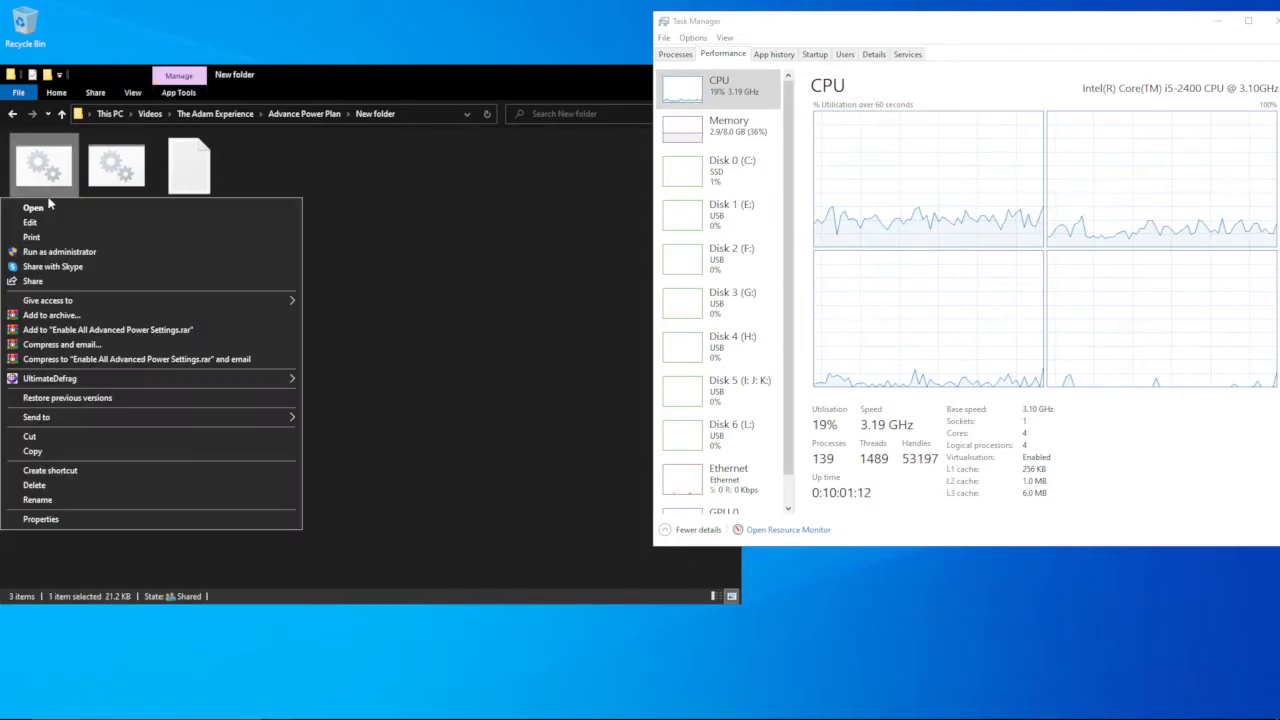
{"action": "left_click", "coordinate": [46, 251]}
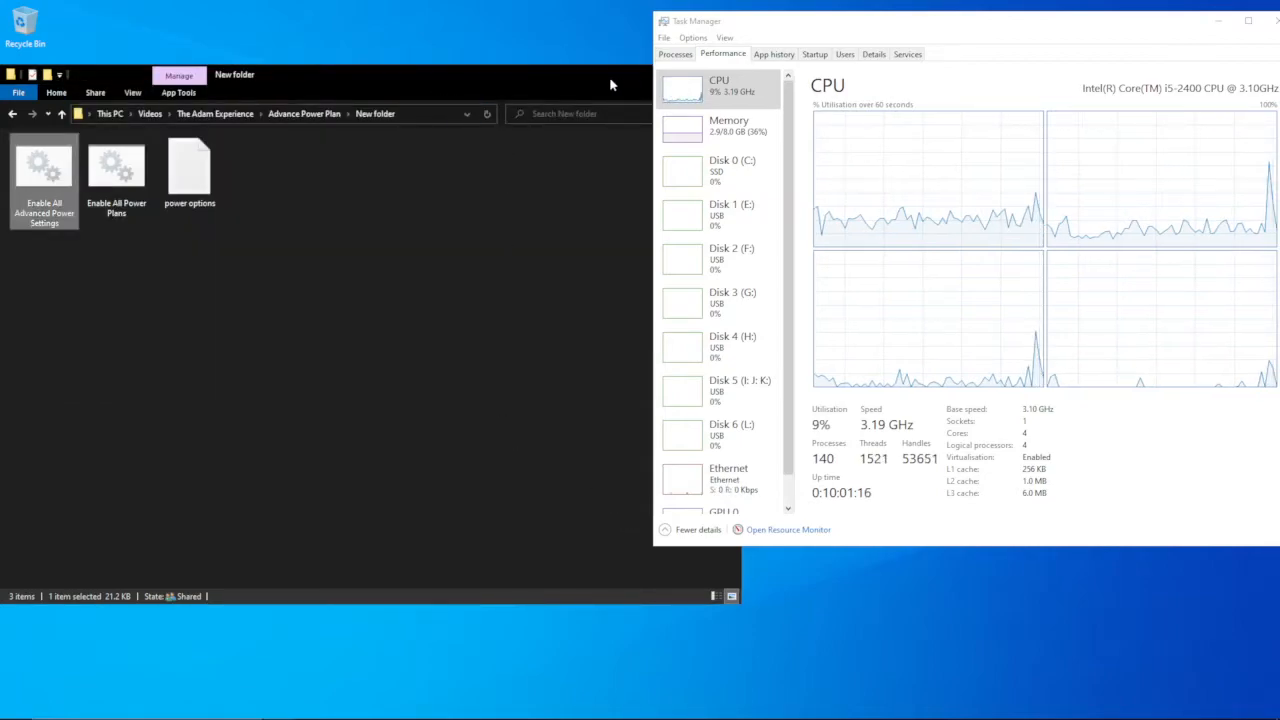
{"action": "left_click_drag", "start_coordinate": [608, 80], "coordinate": [386, 80]}
{"action": "left_click", "coordinate": [451, 81]}
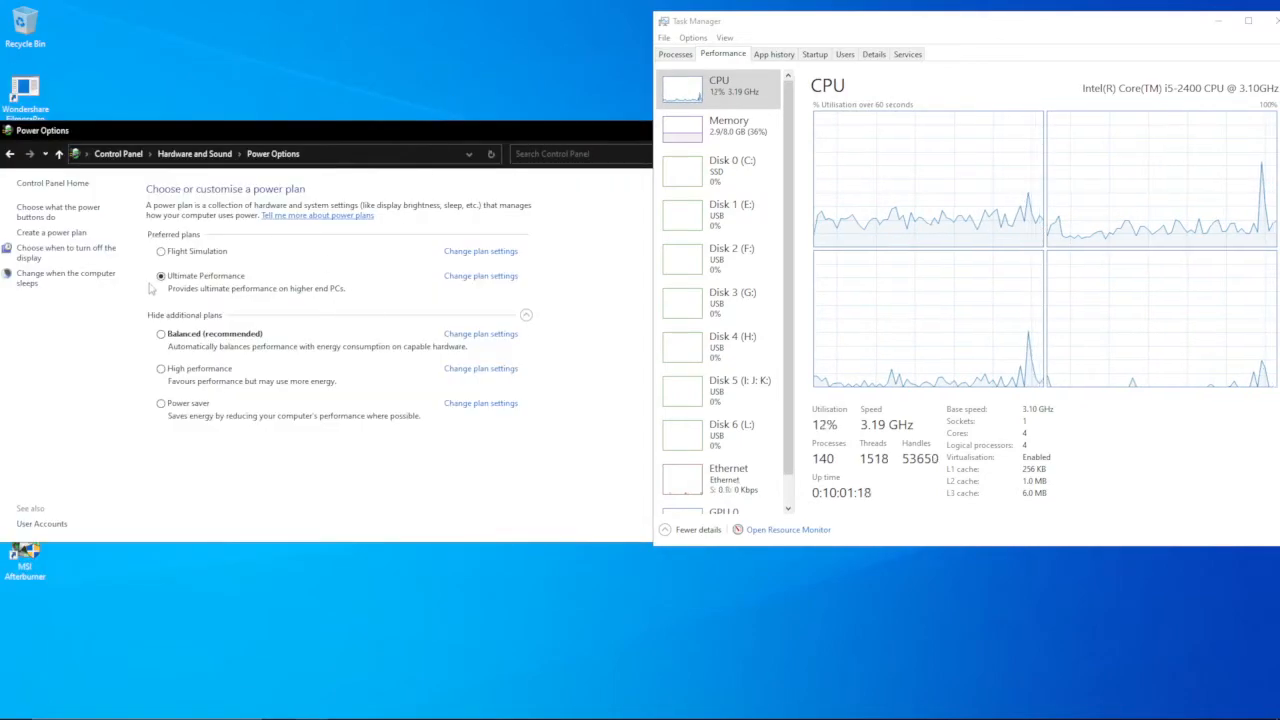
Examine the expanded list of advanced power settings for Ultimate Performance and go back to the plan list.
{"action": "left_click", "coordinate": [480, 276]}
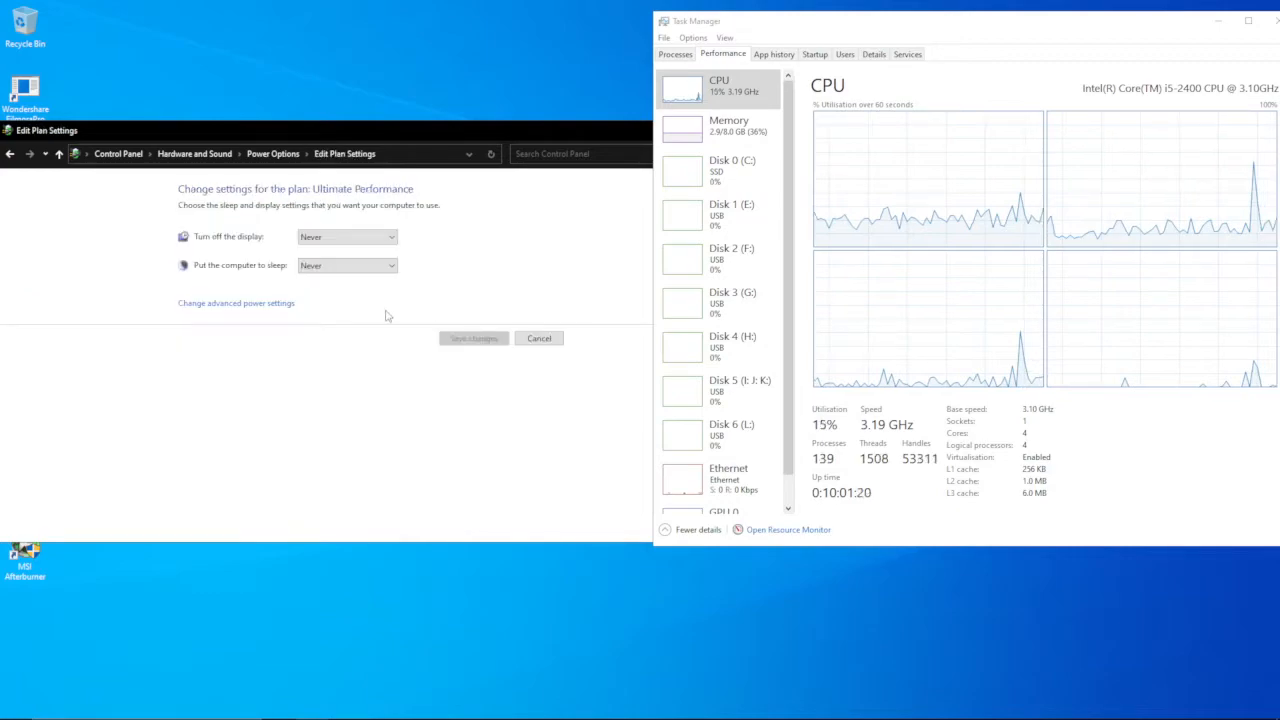
{"action": "left_click", "coordinate": [205, 304]}
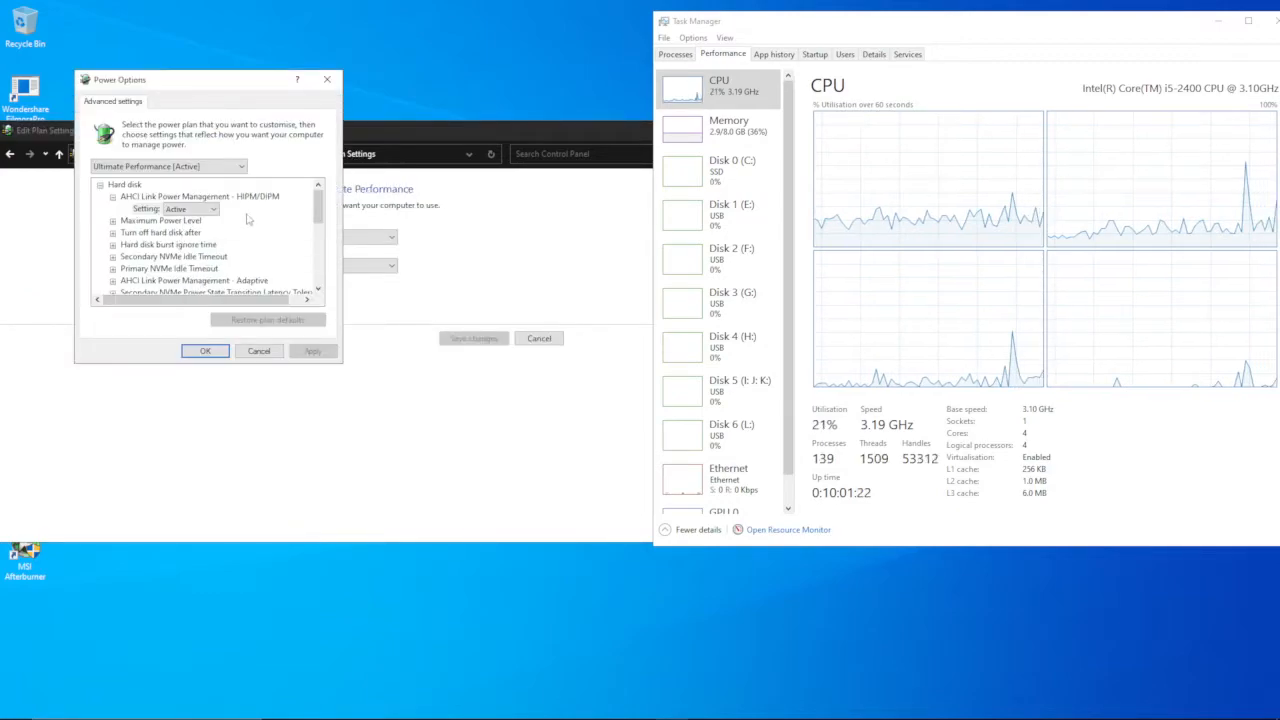
{"action": "scroll", "coordinate": [282, 233], "scroll_direction": "down", "scroll_amount": 10}
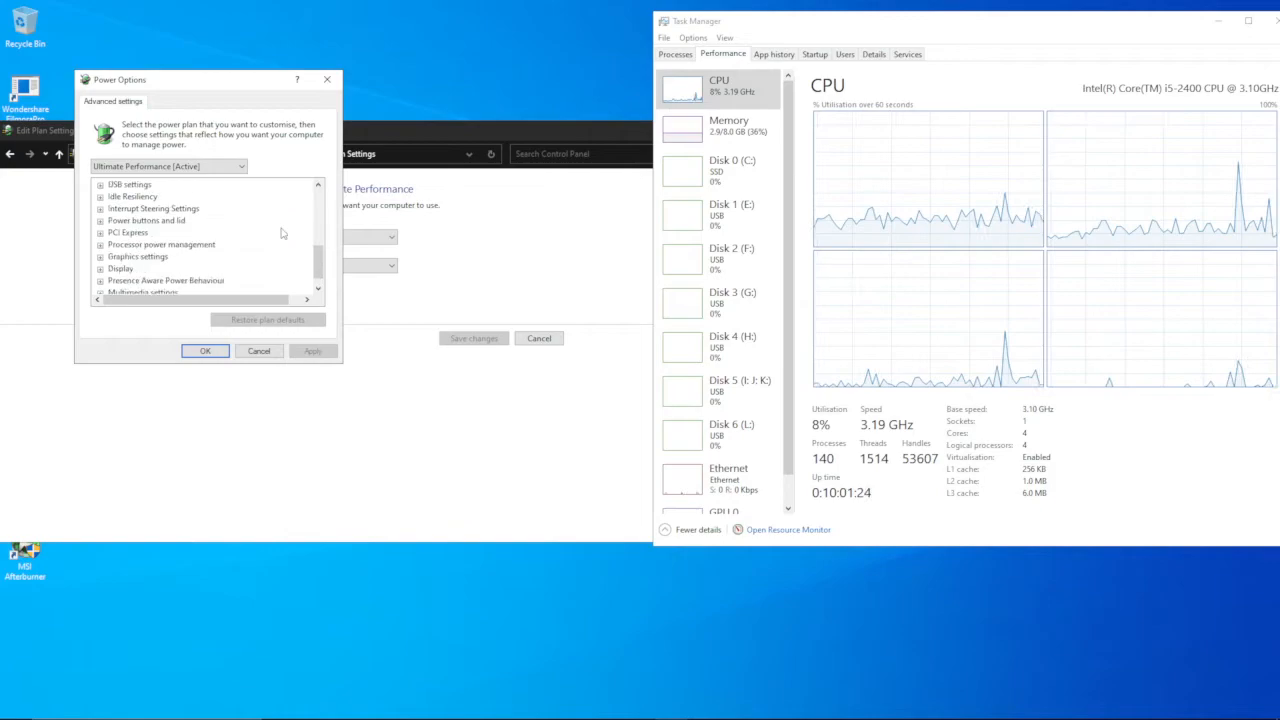
{"action": "scroll", "coordinate": [280, 254], "scroll_direction": "up", "scroll_amount": 10}
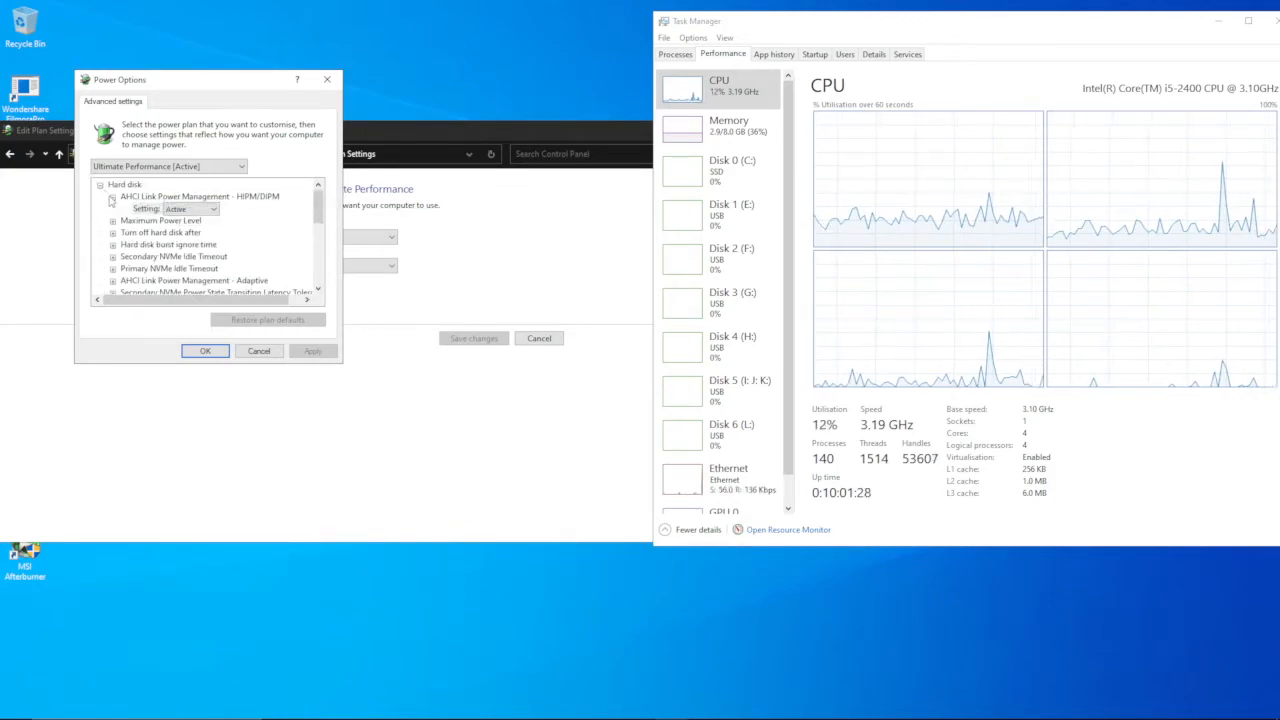
{"action": "left_click", "coordinate": [113, 197]}
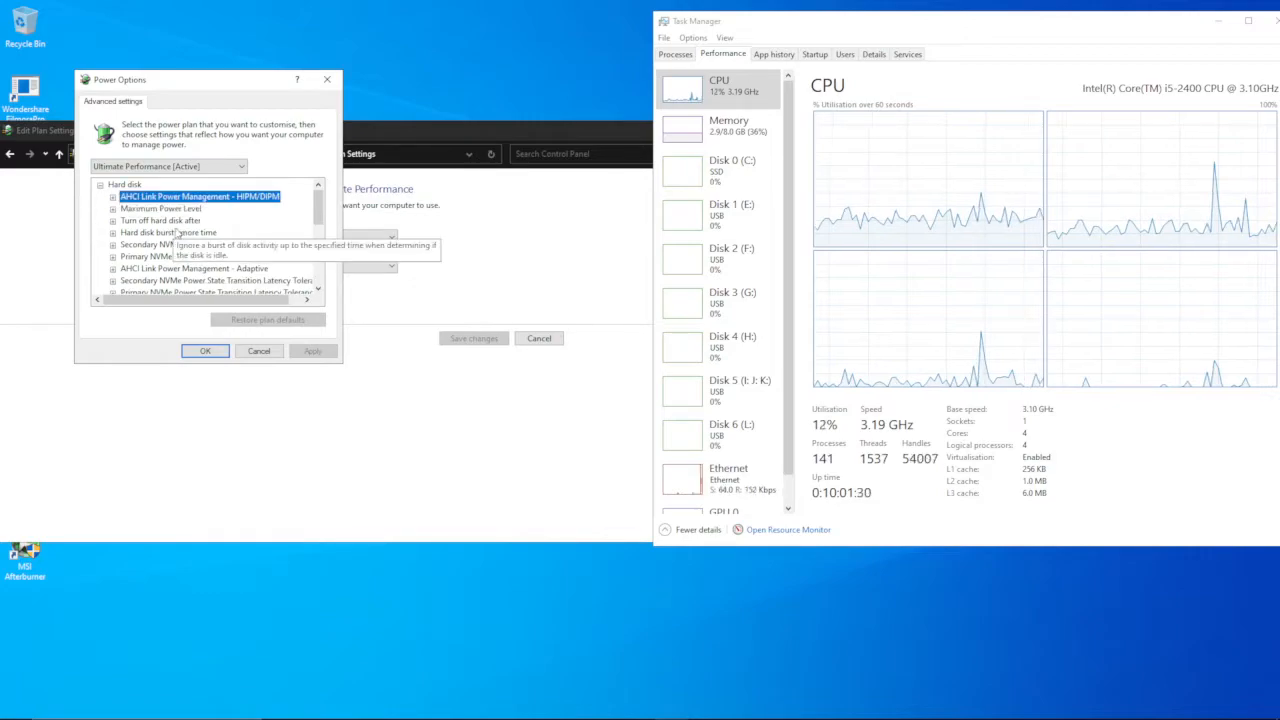
{"action": "scroll", "coordinate": [255, 250], "scroll_direction": "down", "scroll_amount": 5}
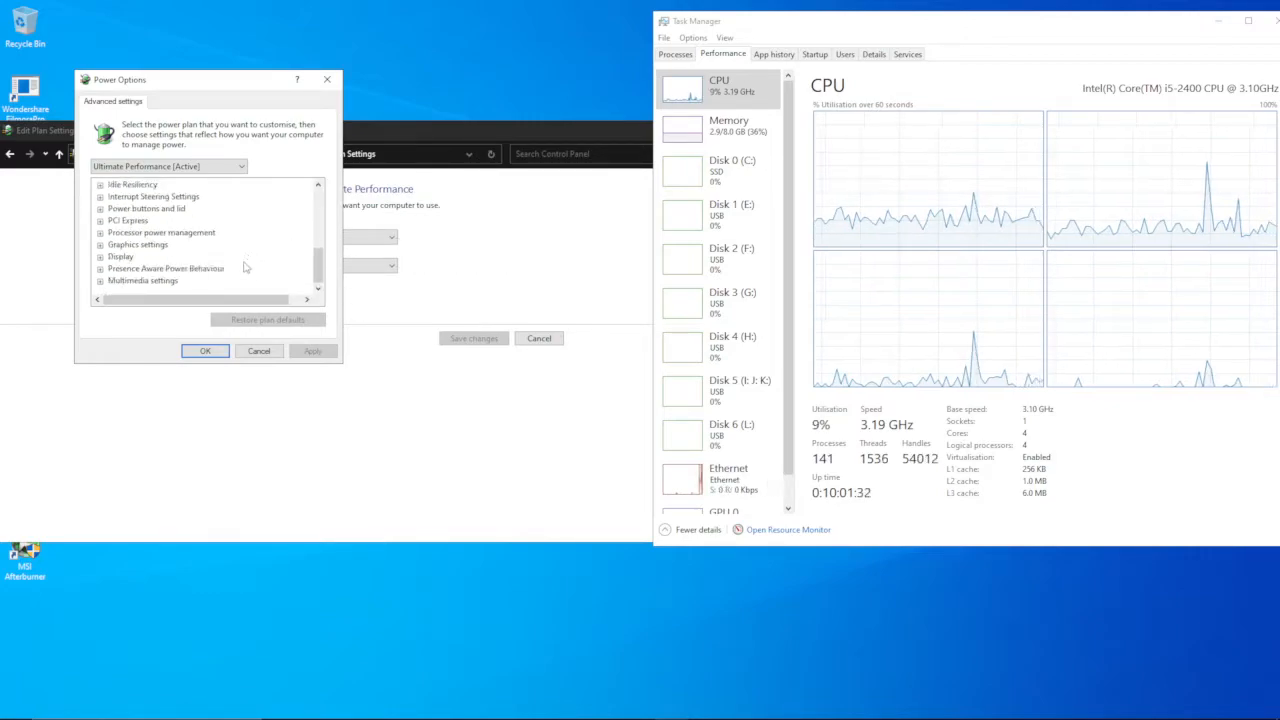
{"action": "left_click", "coordinate": [204, 351]}
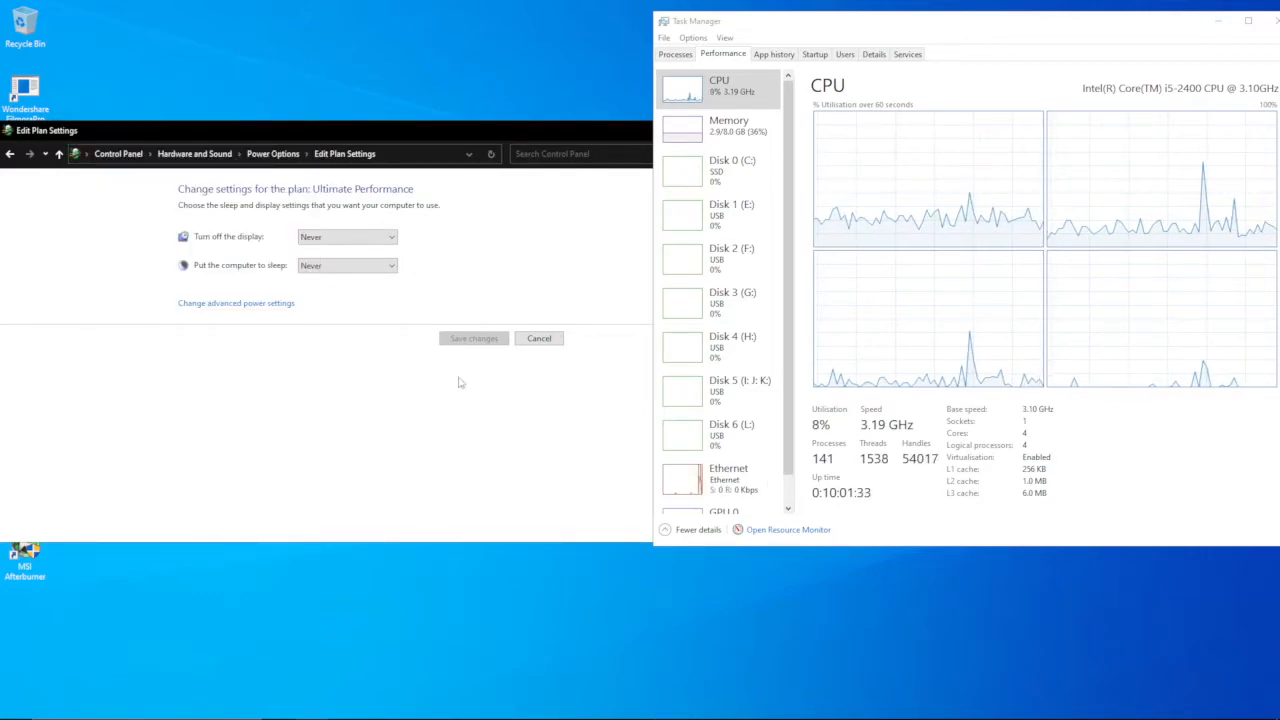
{"action": "left_click", "coordinate": [550, 341]}
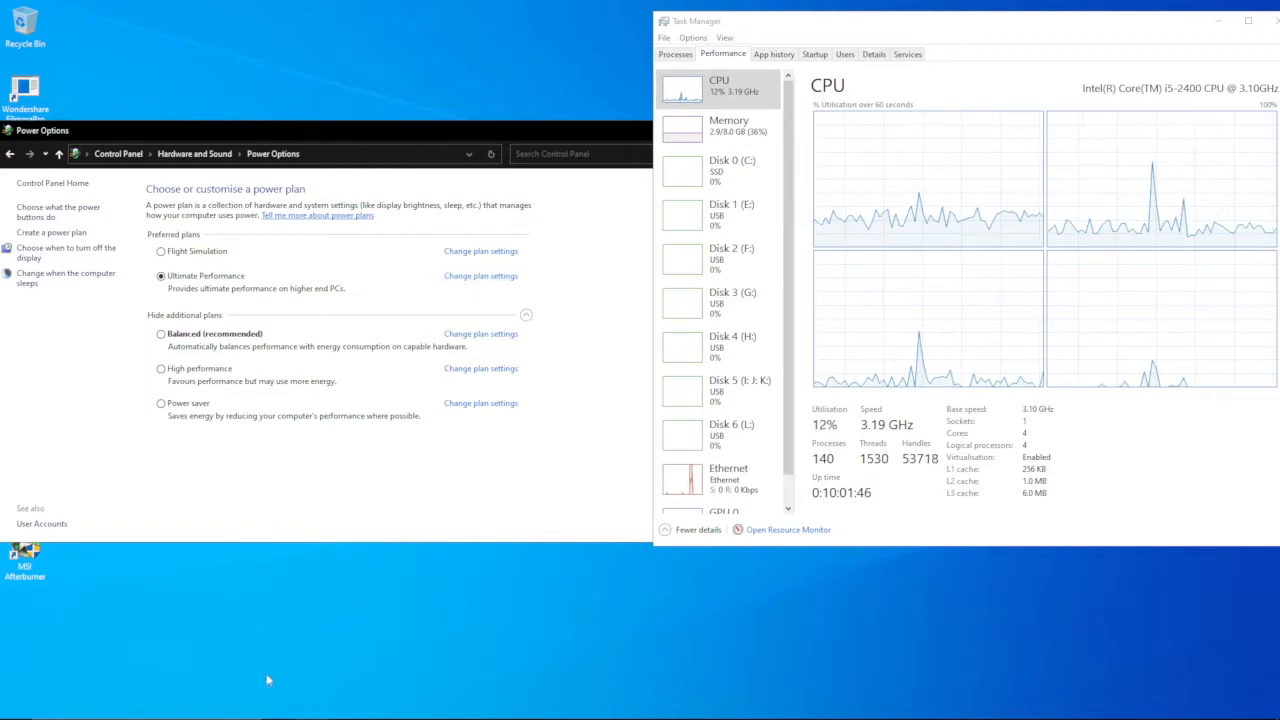
Run the Enable All Power Plans script from New folder as administrator and reload the Power Options plan list.
{"action": "left_click", "coordinate": [279, 707]}
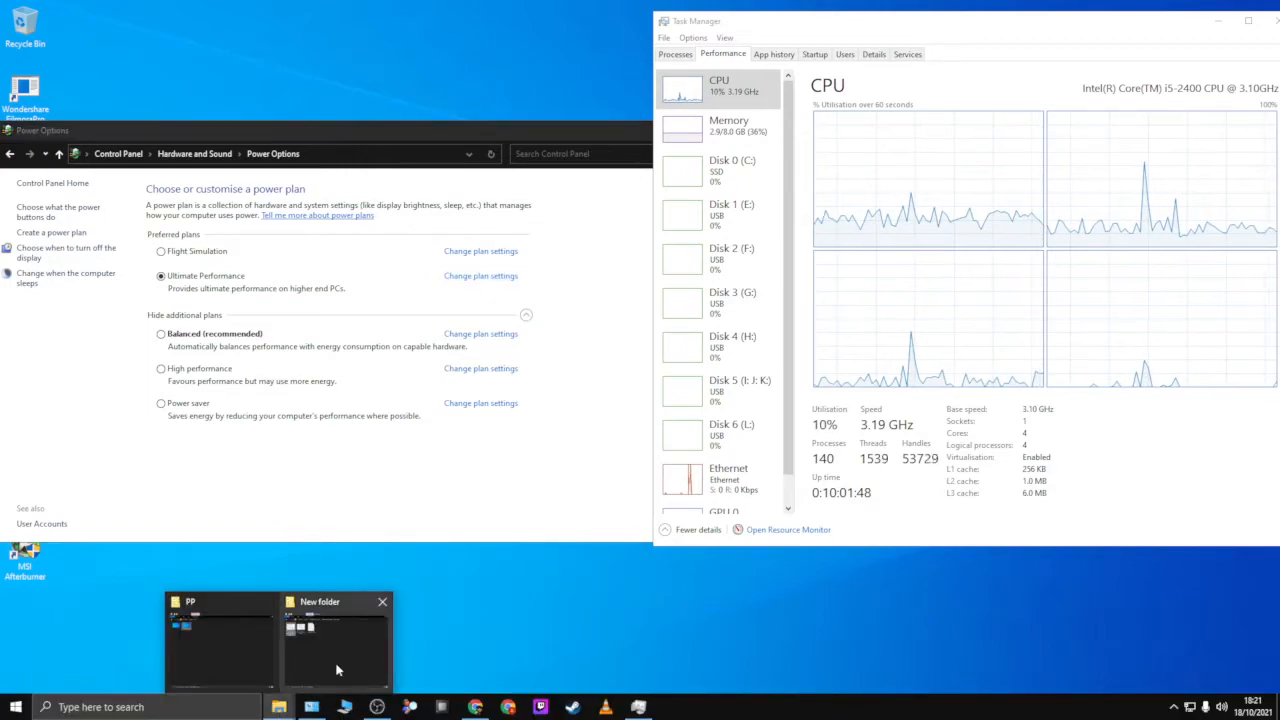
{"action": "left_click", "coordinate": [334, 665]}
{"action": "left_click_drag", "start_coordinate": [232, 90], "coordinate": [430, 102]}
{"action": "right_click", "coordinate": [108, 210]}
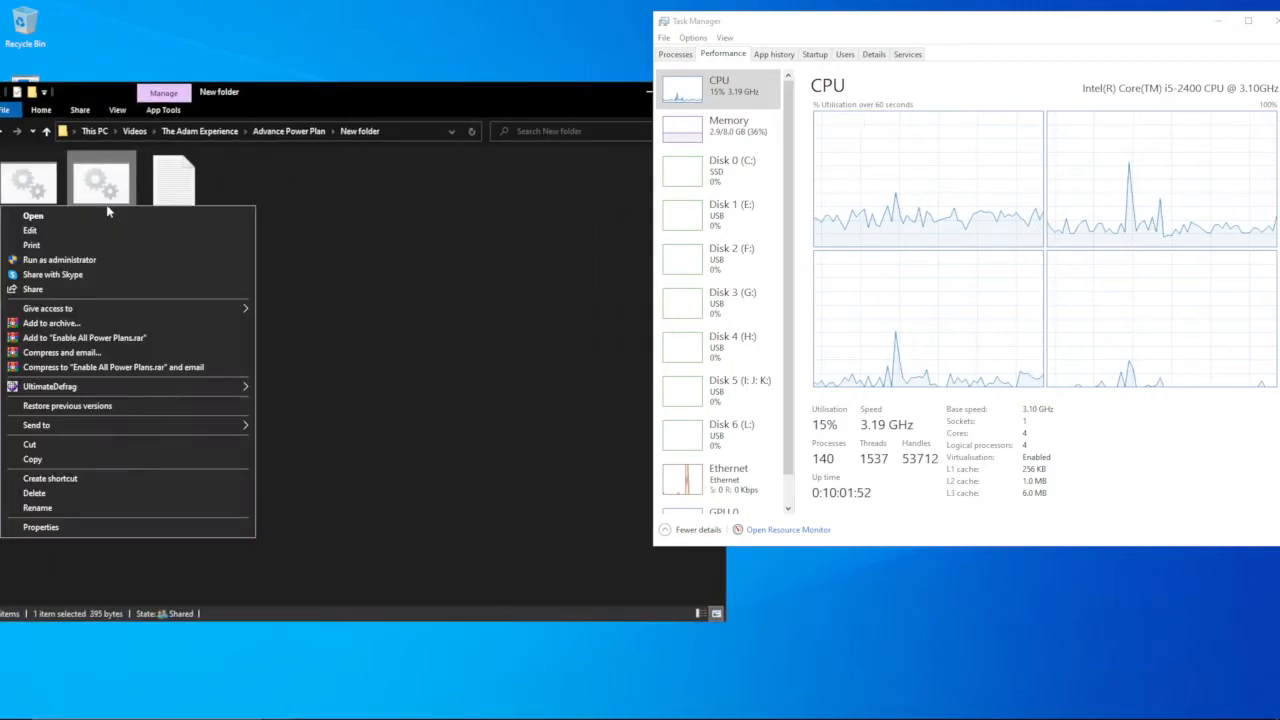
{"action": "left_click", "coordinate": [100, 260]}
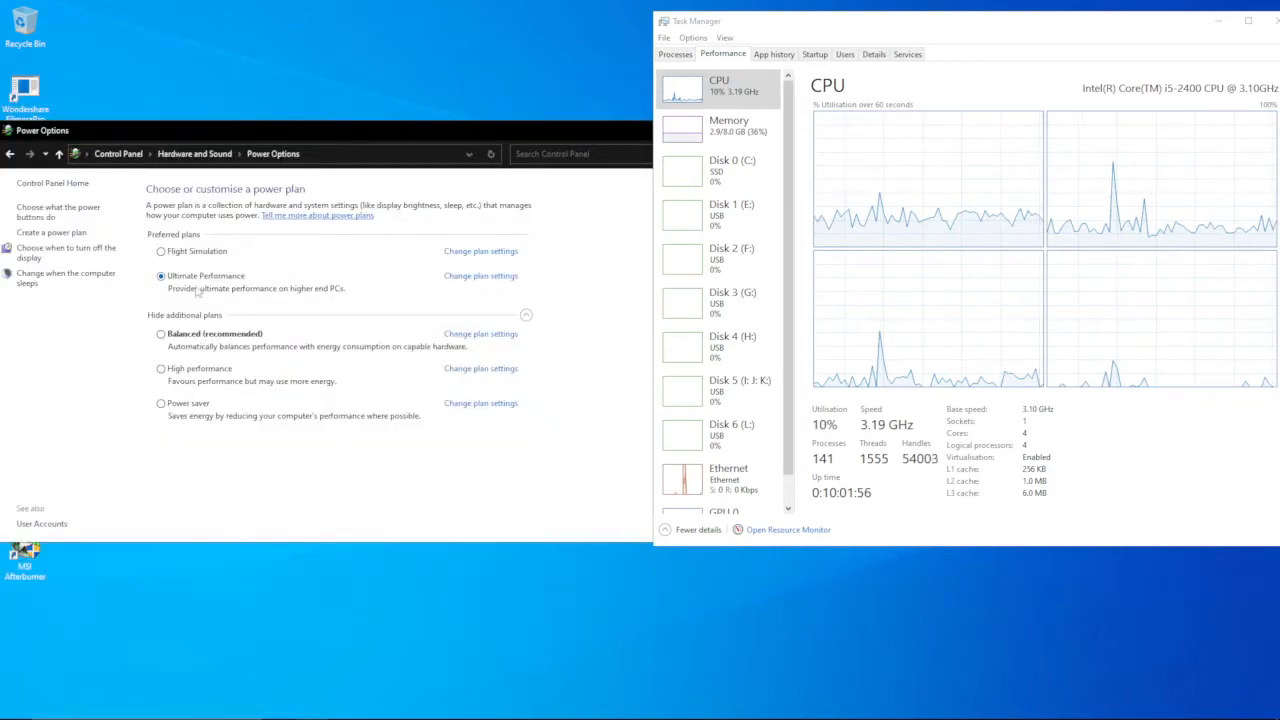
{"action": "left_click", "coordinate": [217, 153]}
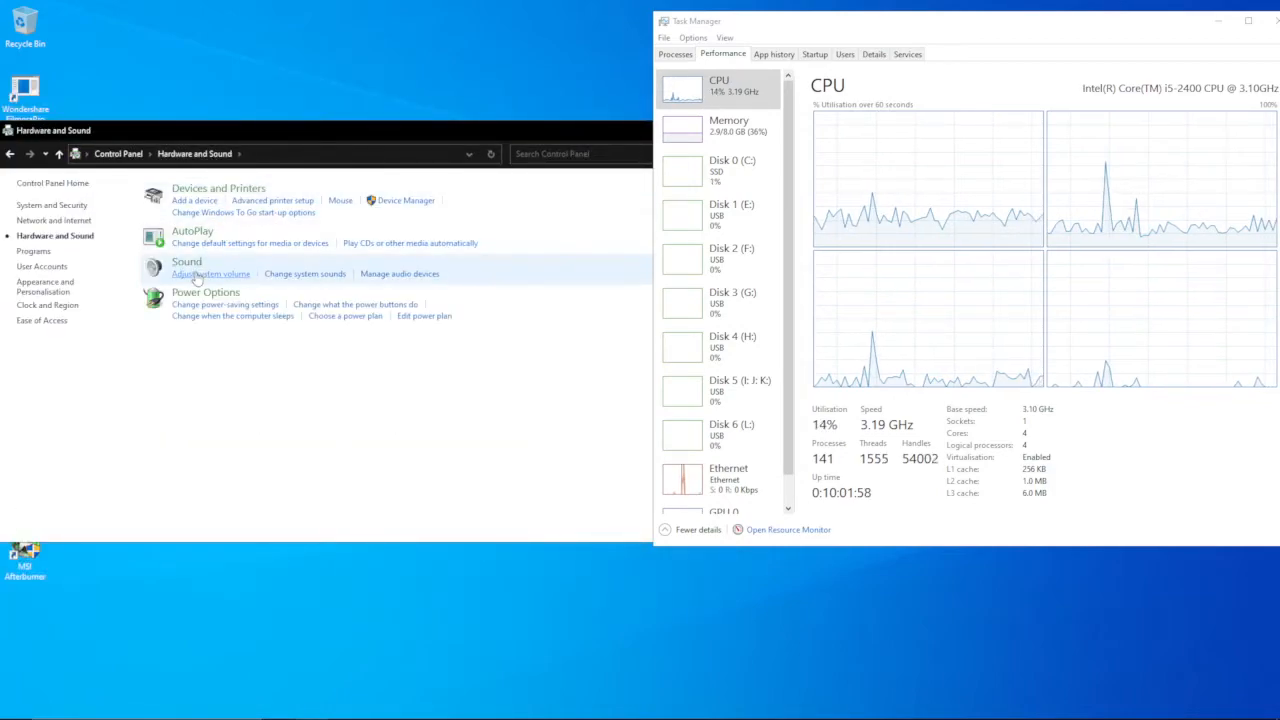
{"action": "left_click", "coordinate": [196, 292]}
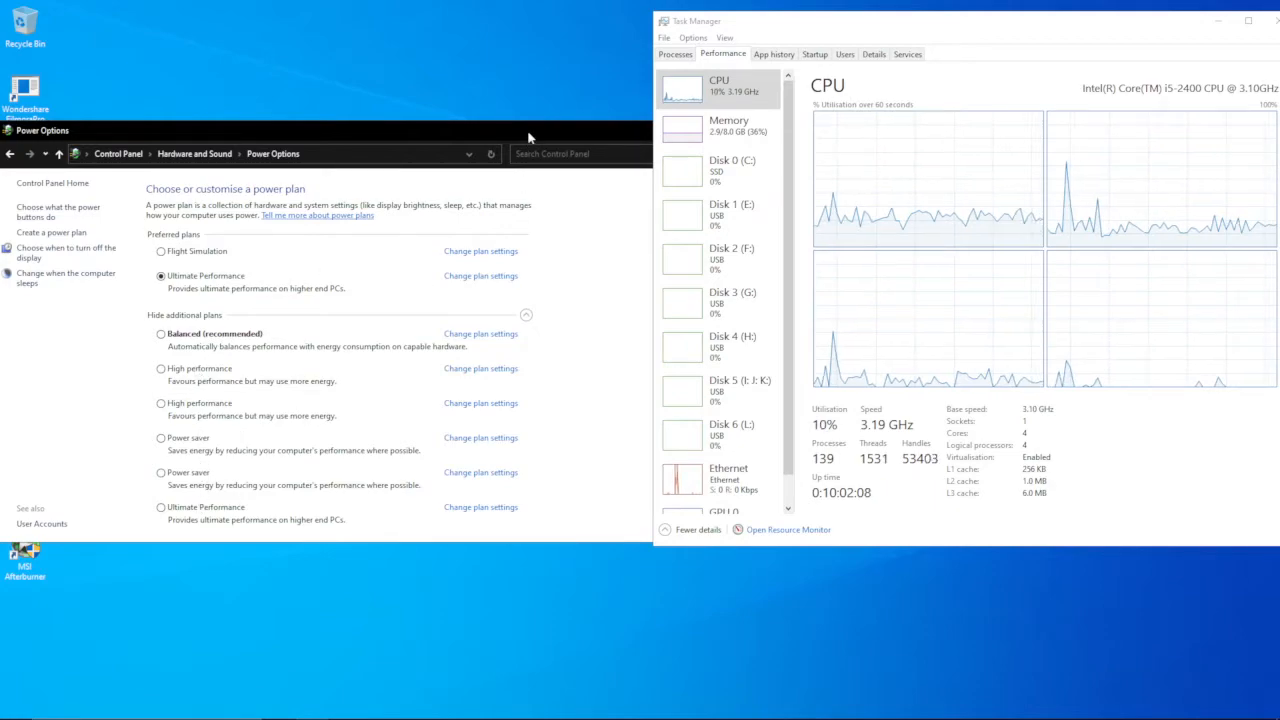
Check the first High performance plan's settings for a delete option and leave them without changes.
{"action": "left_click_drag", "start_coordinate": [528, 134], "coordinate": [530, 122]}
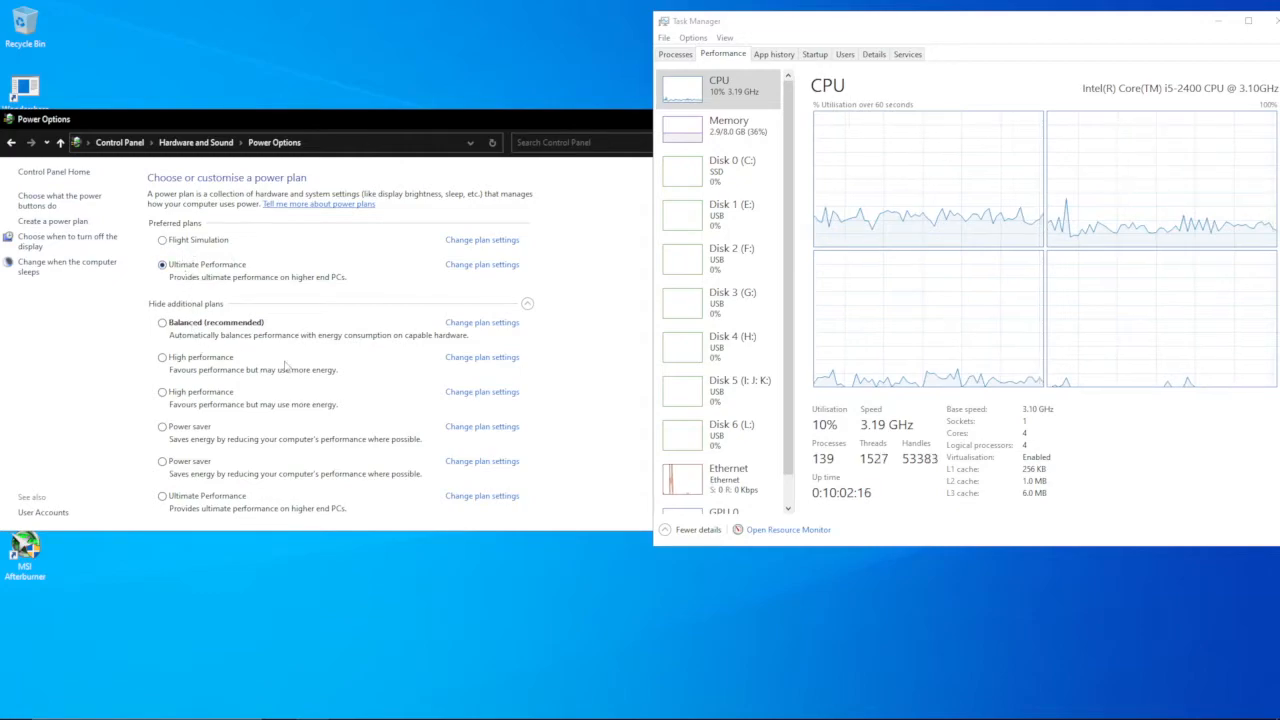
{"action": "left_click", "coordinate": [452, 359]}
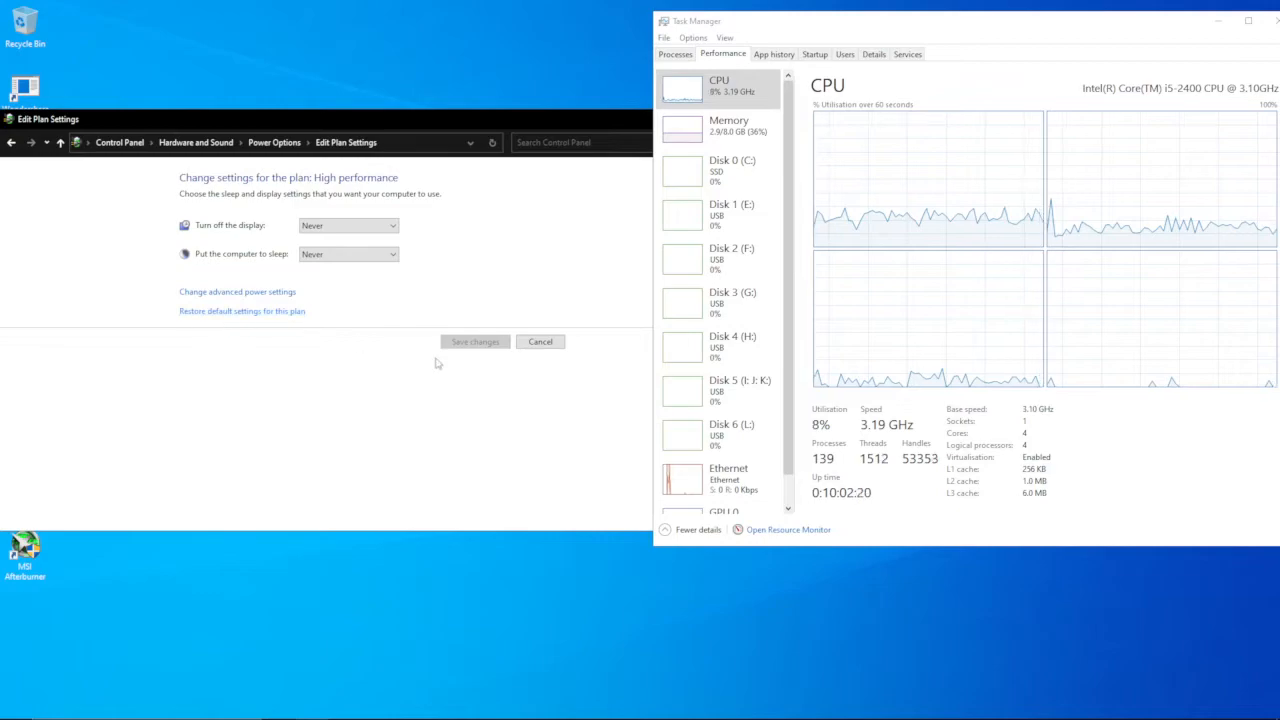
{"action": "left_click", "coordinate": [540, 341]}
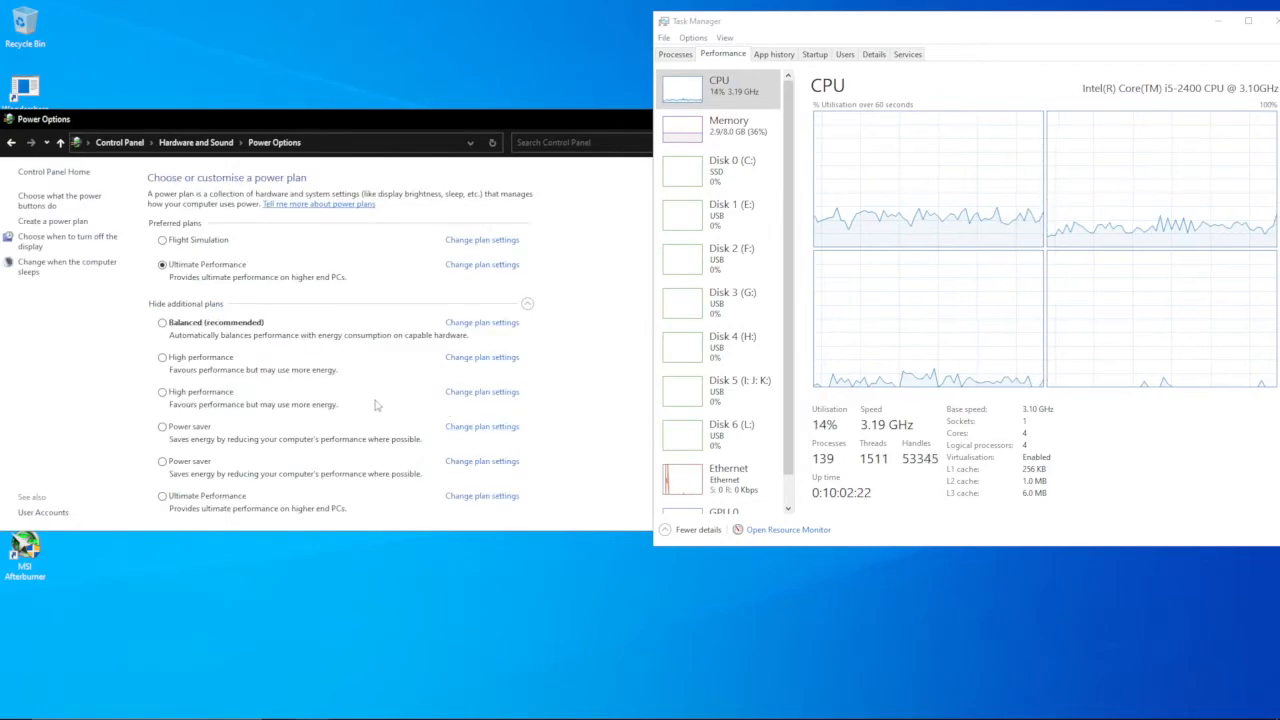
Delete the duplicate Ultimate Performance plan under the additional plans and confirm the deletion.
{"action": "left_click", "coordinate": [503, 496]}
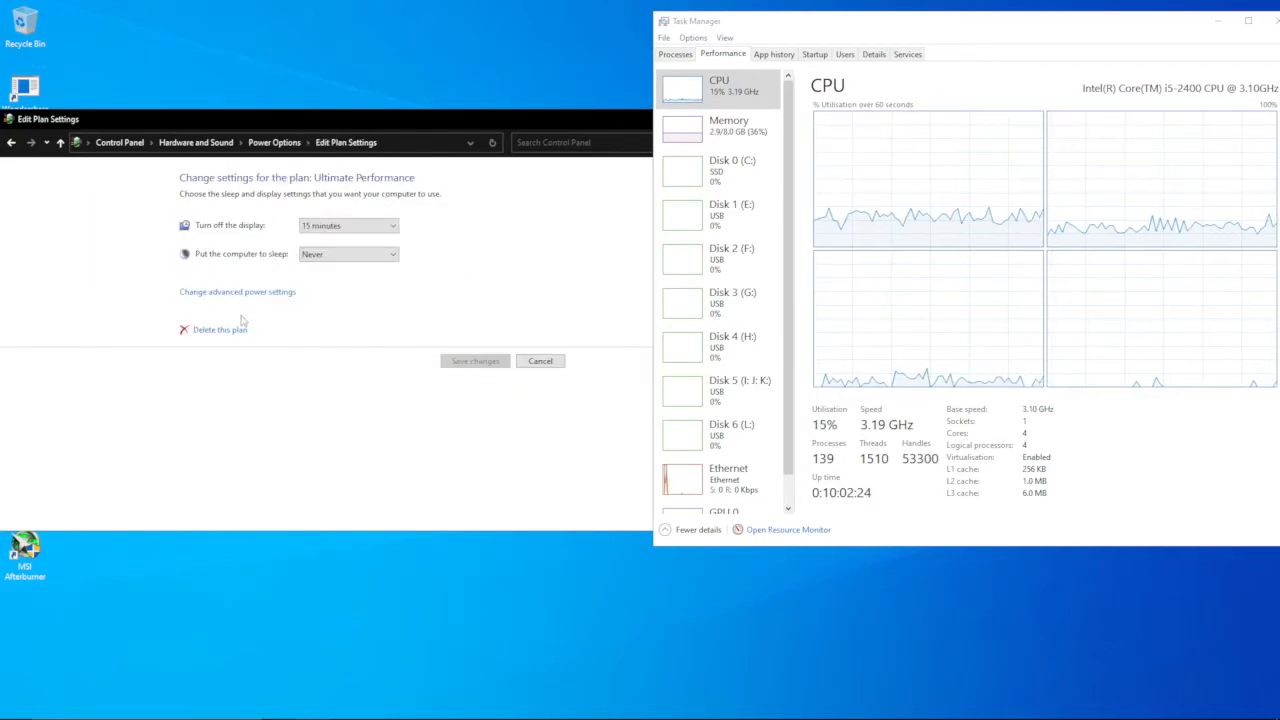
{"action": "left_click", "coordinate": [238, 328]}
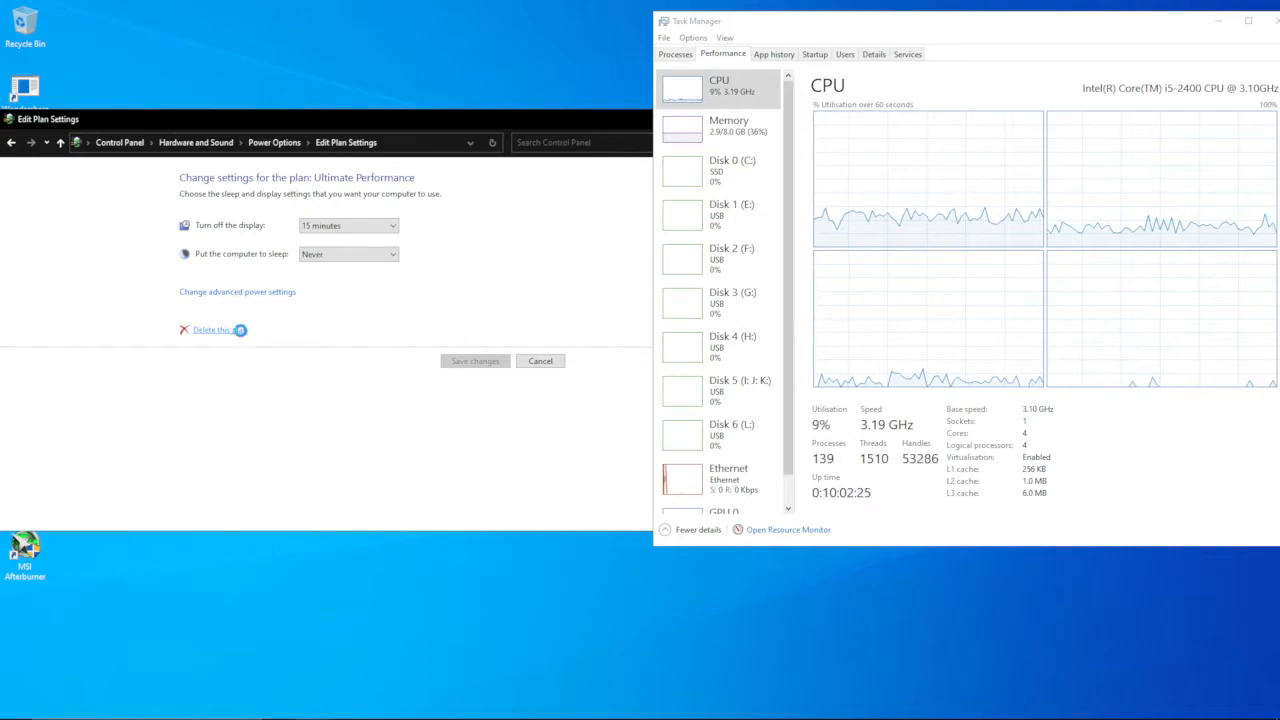
{"action": "left_click", "coordinate": [648, 383]}
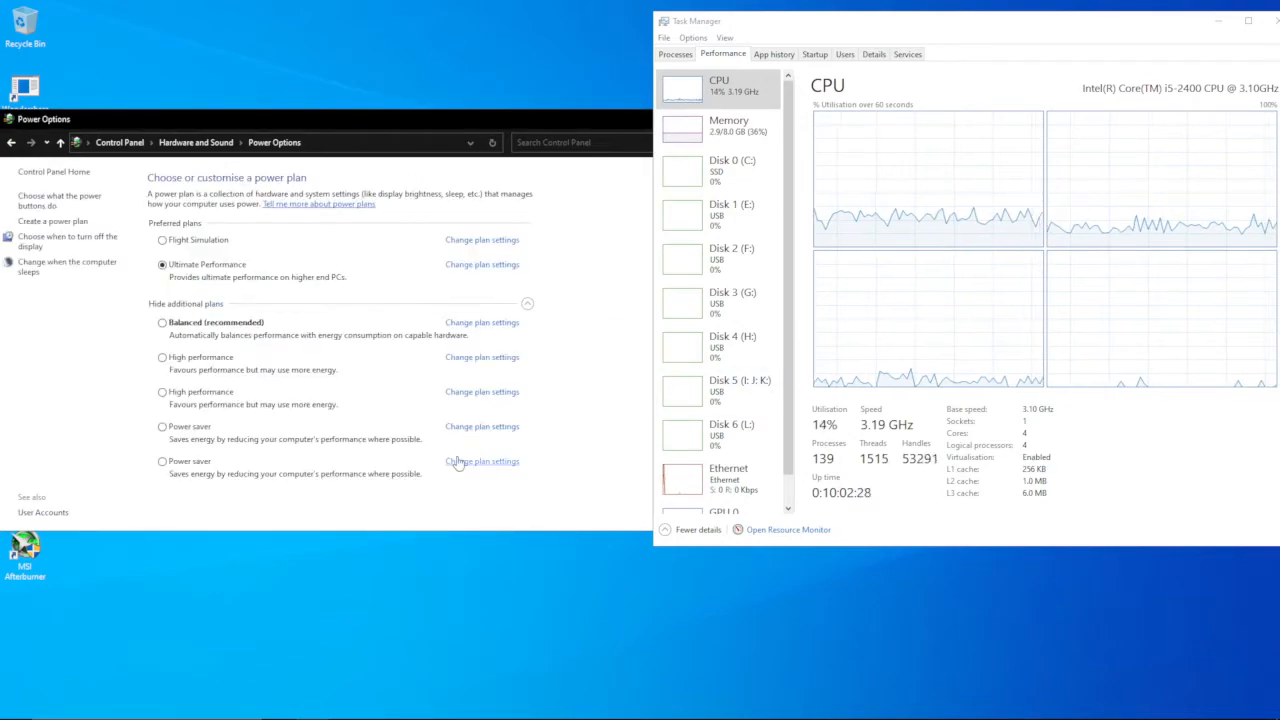
Restore the default settings of the second Power saver plan and make the first Power saver plan active.
{"action": "left_click", "coordinate": [489, 464]}
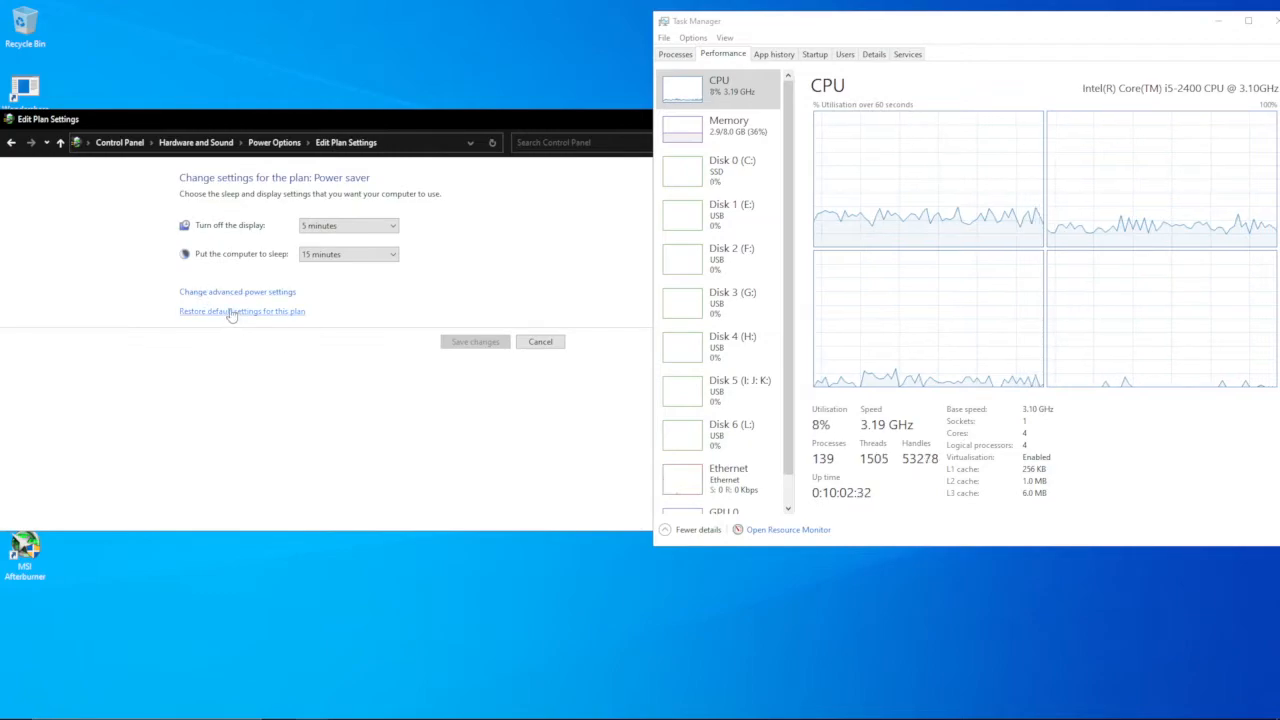
{"action": "left_click", "coordinate": [231, 313]}
{"action": "left_click_drag", "start_coordinate": [616, 289], "coordinate": [523, 280]}
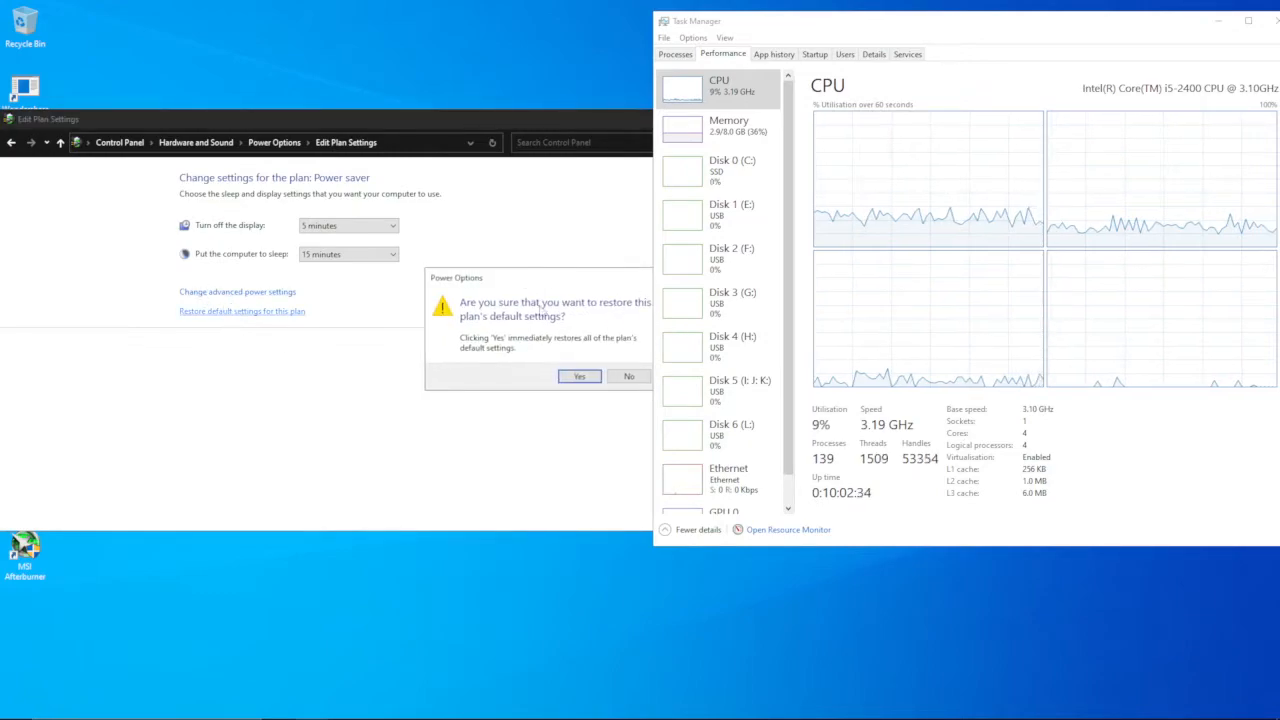
{"action": "left_click", "coordinate": [572, 375]}
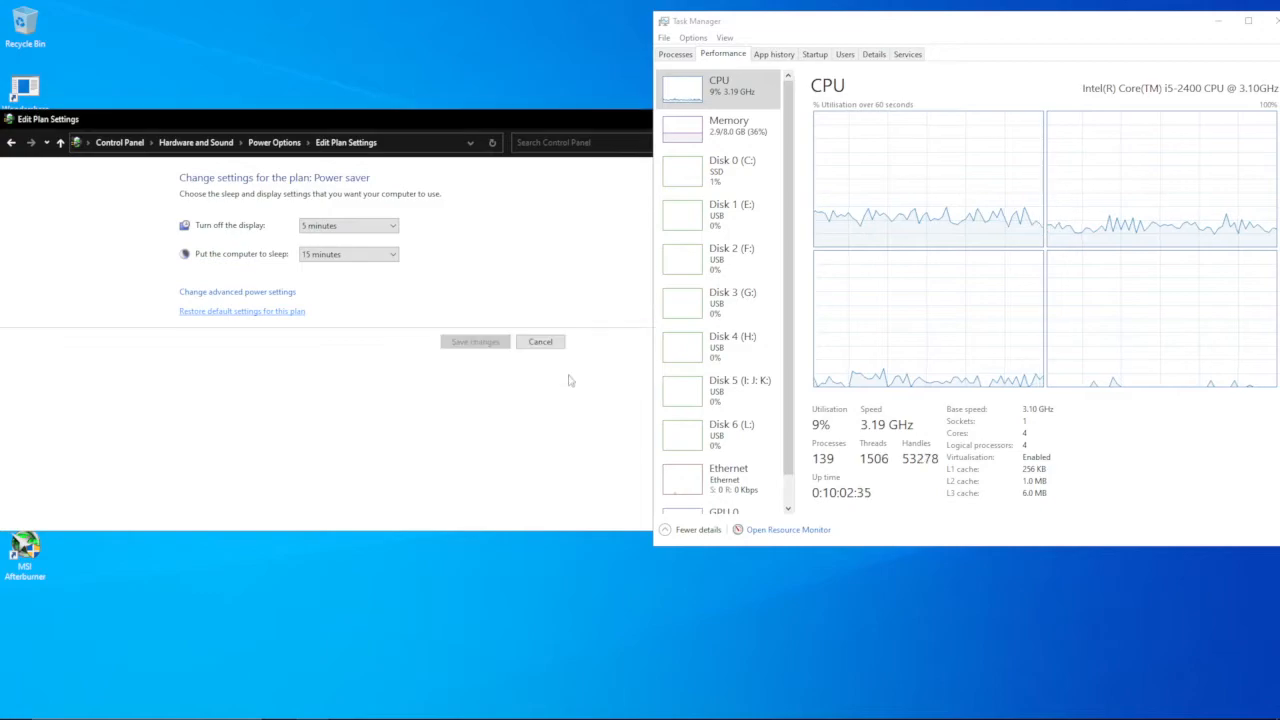
{"action": "left_click", "coordinate": [522, 342]}
{"action": "left_click", "coordinate": [195, 430]}
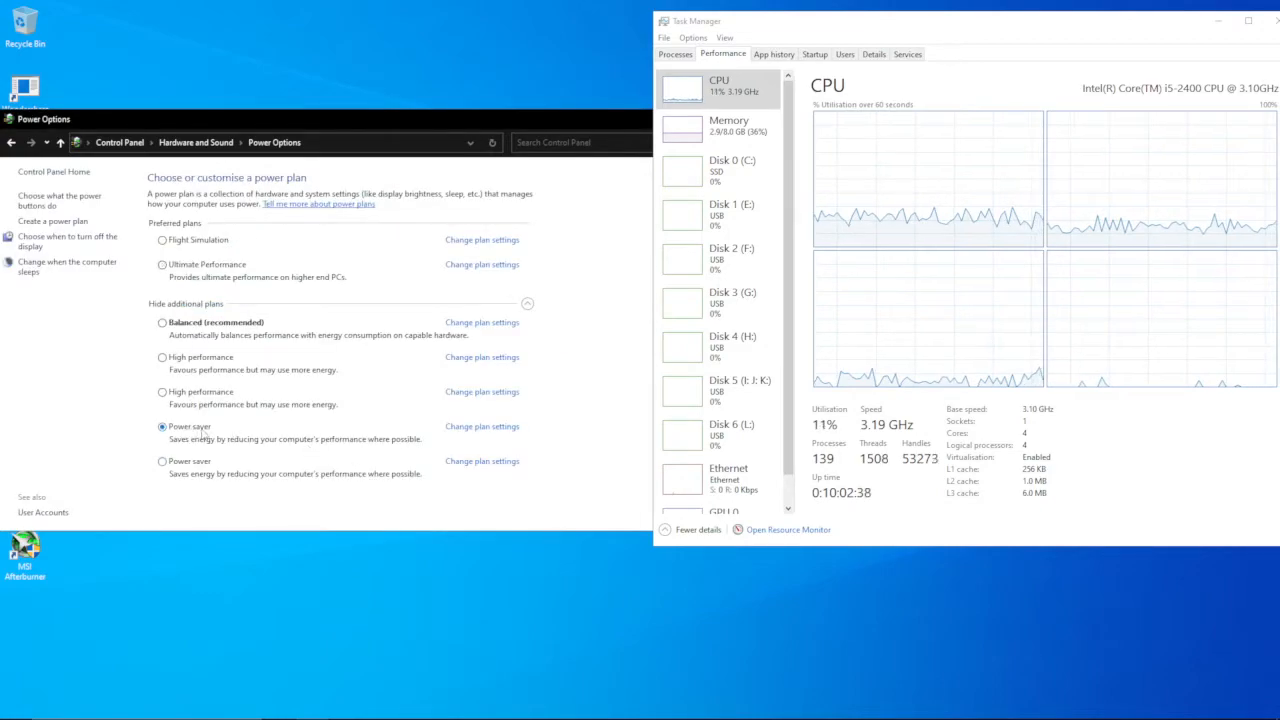
Make the preferred Ultimate Performance plan active and delete the first Power saver plan, confirming the deletion.
{"action": "left_click", "coordinate": [207, 267]}
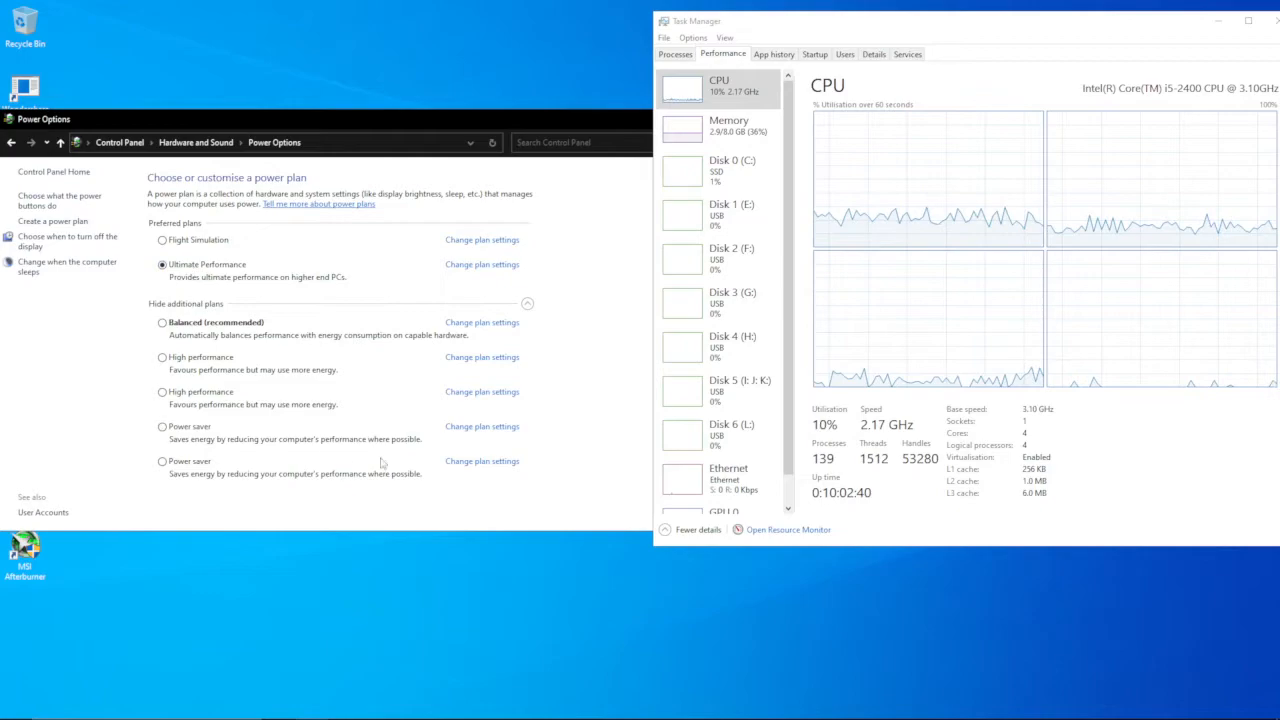
{"action": "left_click", "coordinate": [480, 428]}
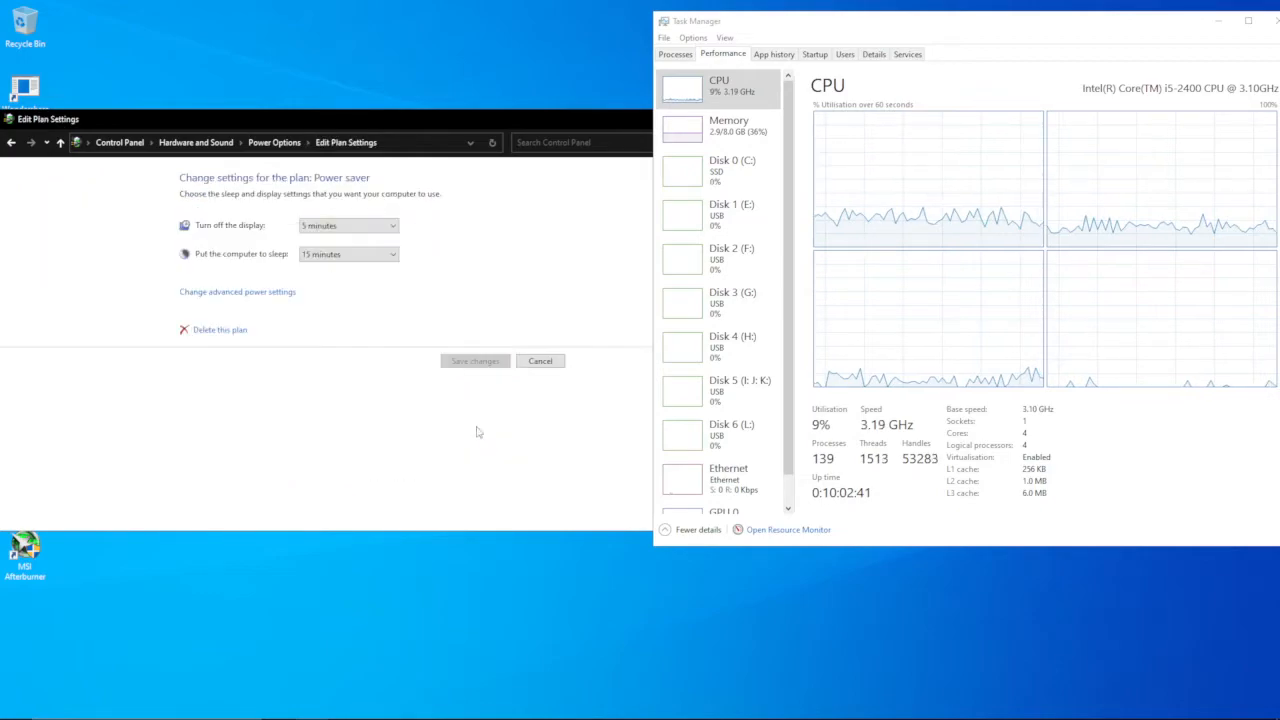
{"action": "left_click", "coordinate": [215, 330]}
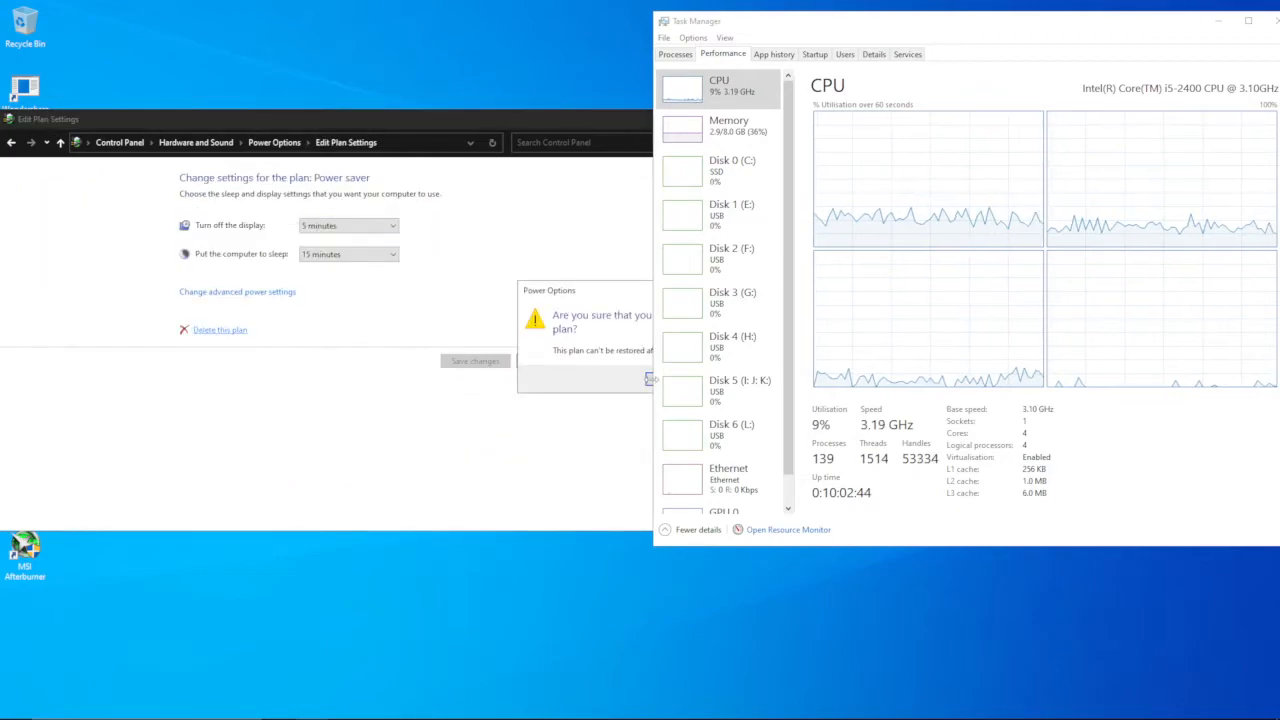
{"action": "left_click", "coordinate": [646, 383]}
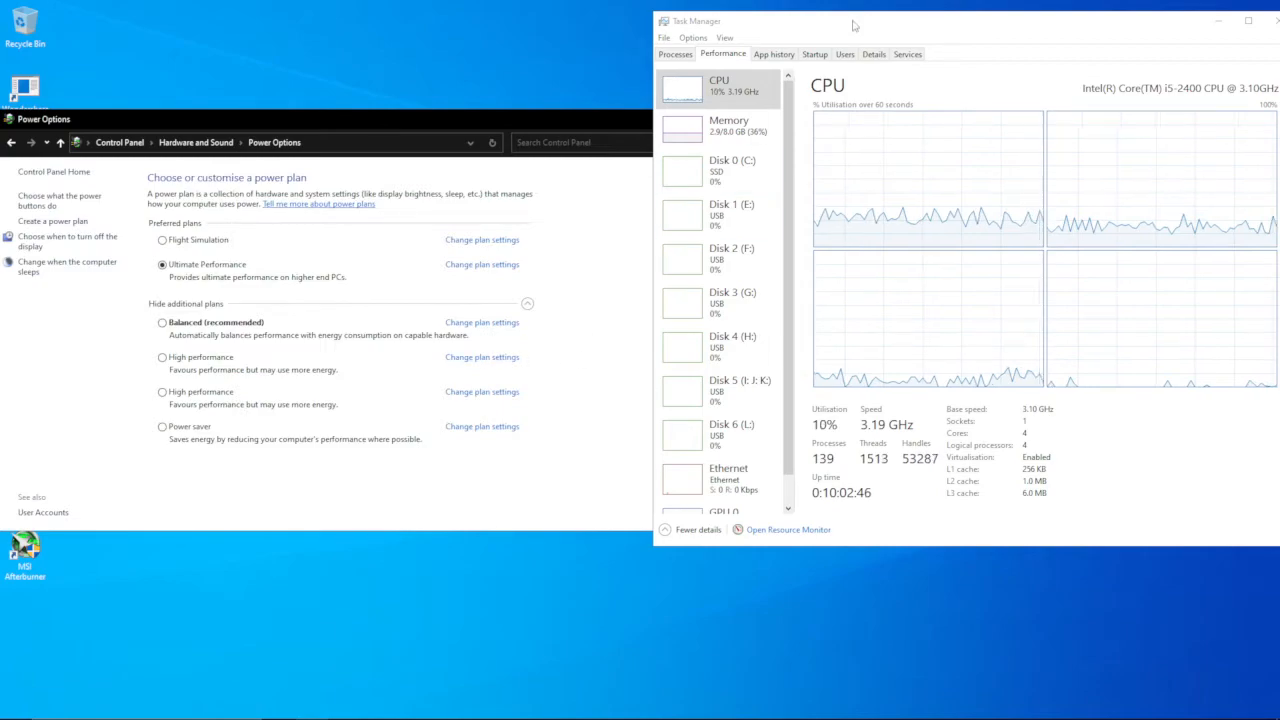
Minimise Task Manager, check the second High performance plan without changing it, and delete the first High performance plan.
{"action": "left_click_drag", "start_coordinate": [855, 24], "coordinate": [776, 36]}
{"action": "left_click", "coordinate": [1141, 33]}
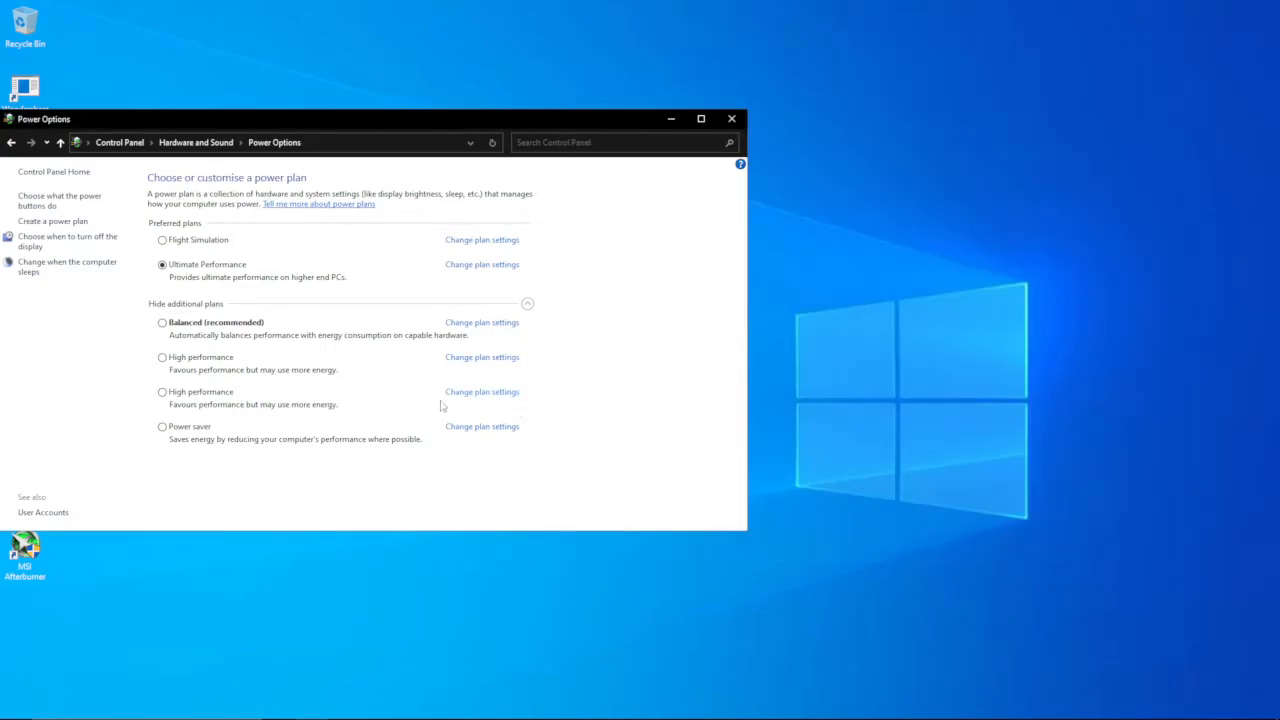
{"action": "left_click", "coordinate": [500, 393]}
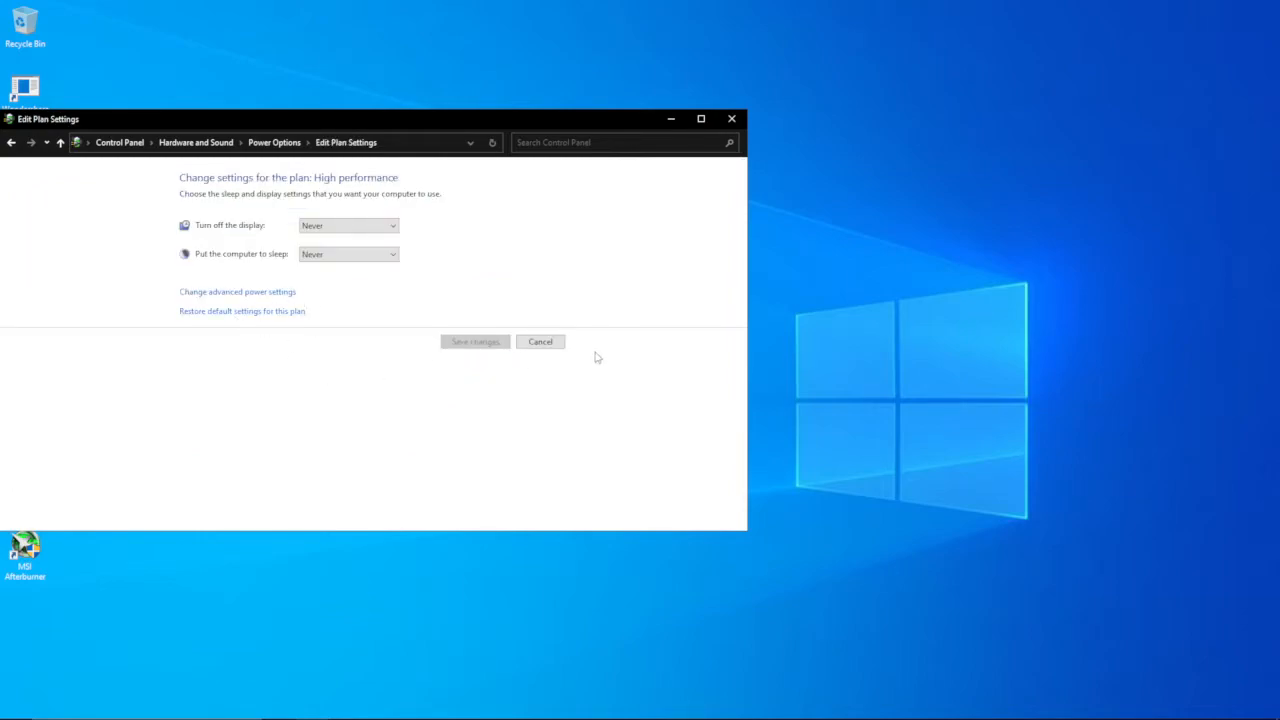
{"action": "left_click", "coordinate": [546, 343]}
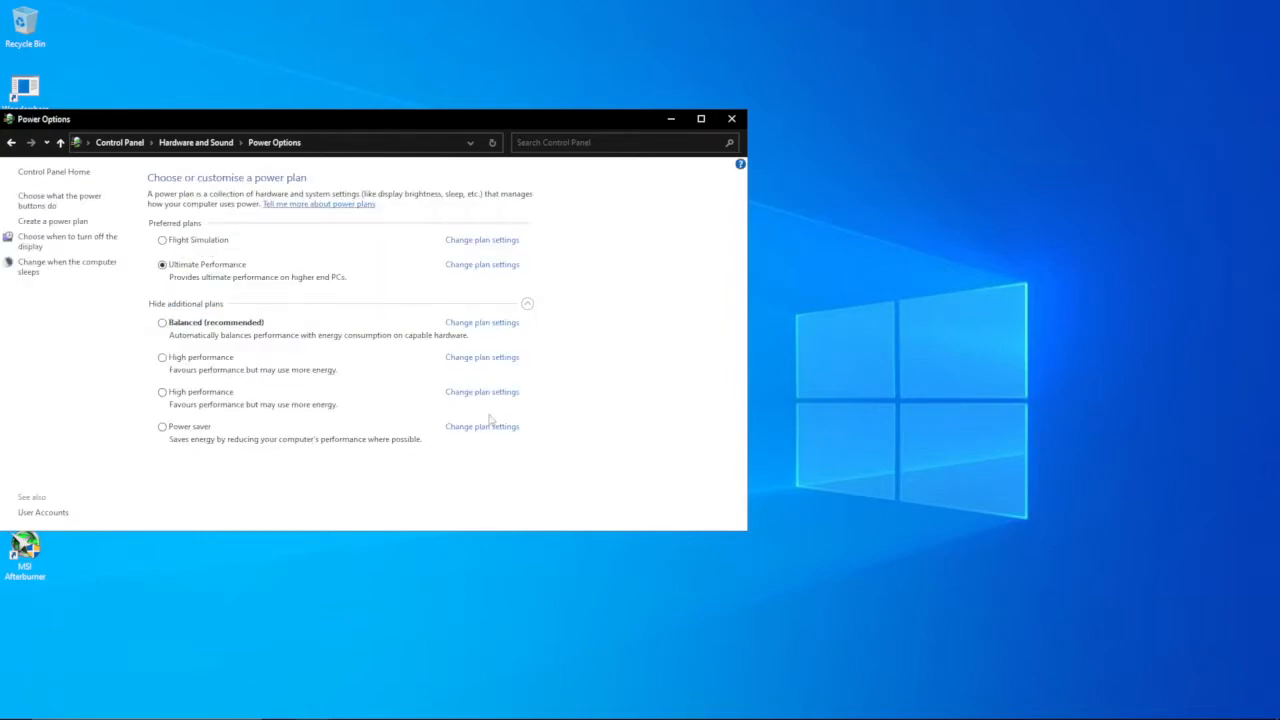
{"action": "left_click", "coordinate": [482, 360]}
{"action": "left_click", "coordinate": [232, 330]}
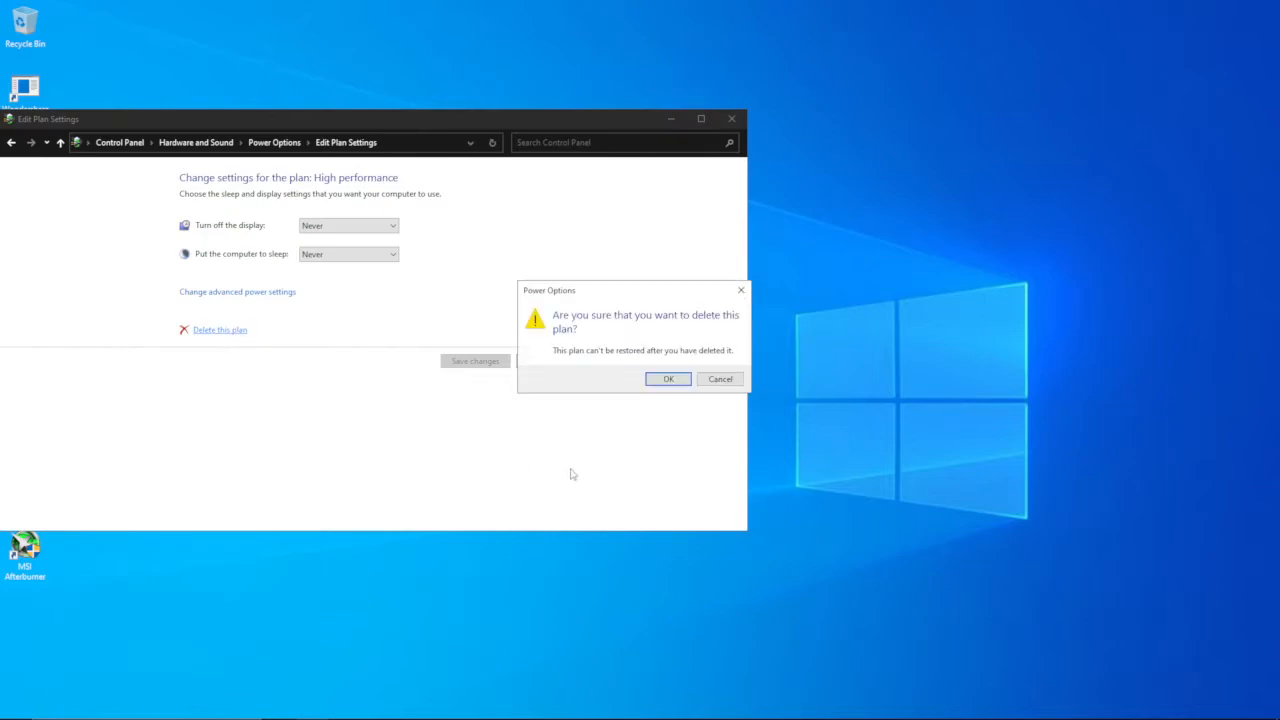
{"action": "left_click", "coordinate": [684, 381]}
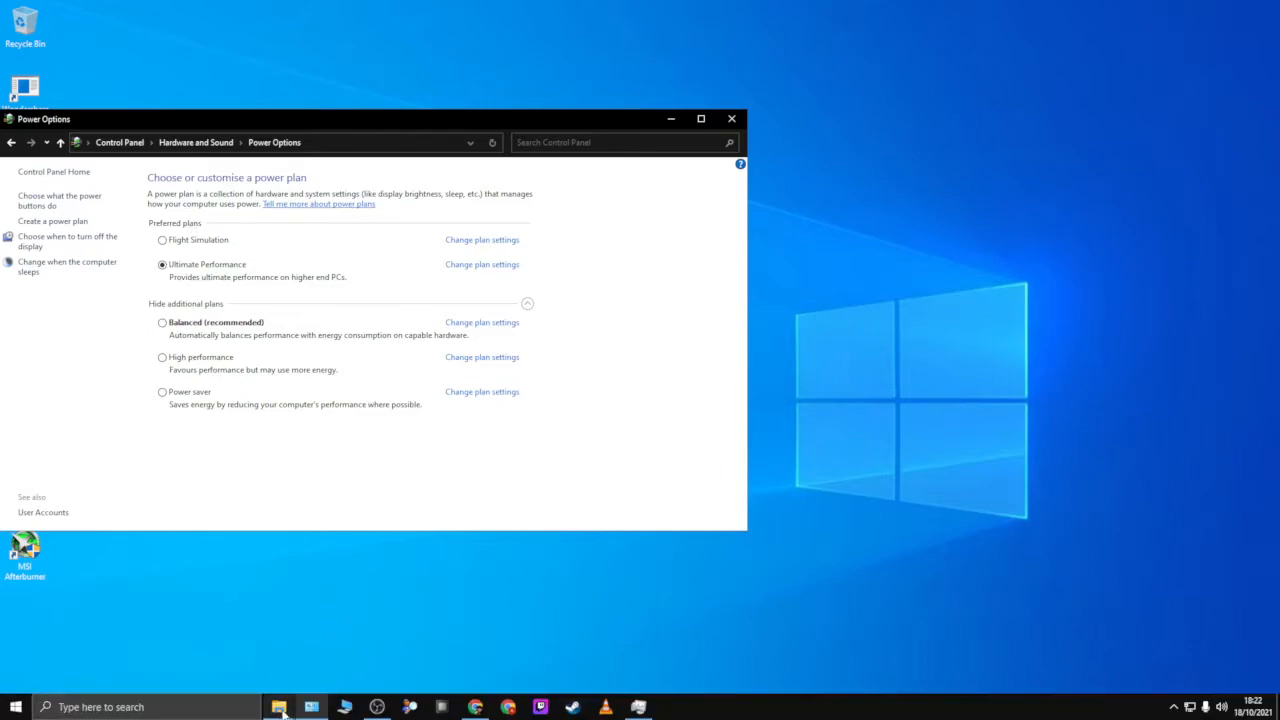
Run the Enable All Power Plans script as administrator again and reload the Power Options plan list.
{"action": "mouse_move", "coordinate": [280, 710]}
{"action": "left_click", "coordinate": [320, 650]}
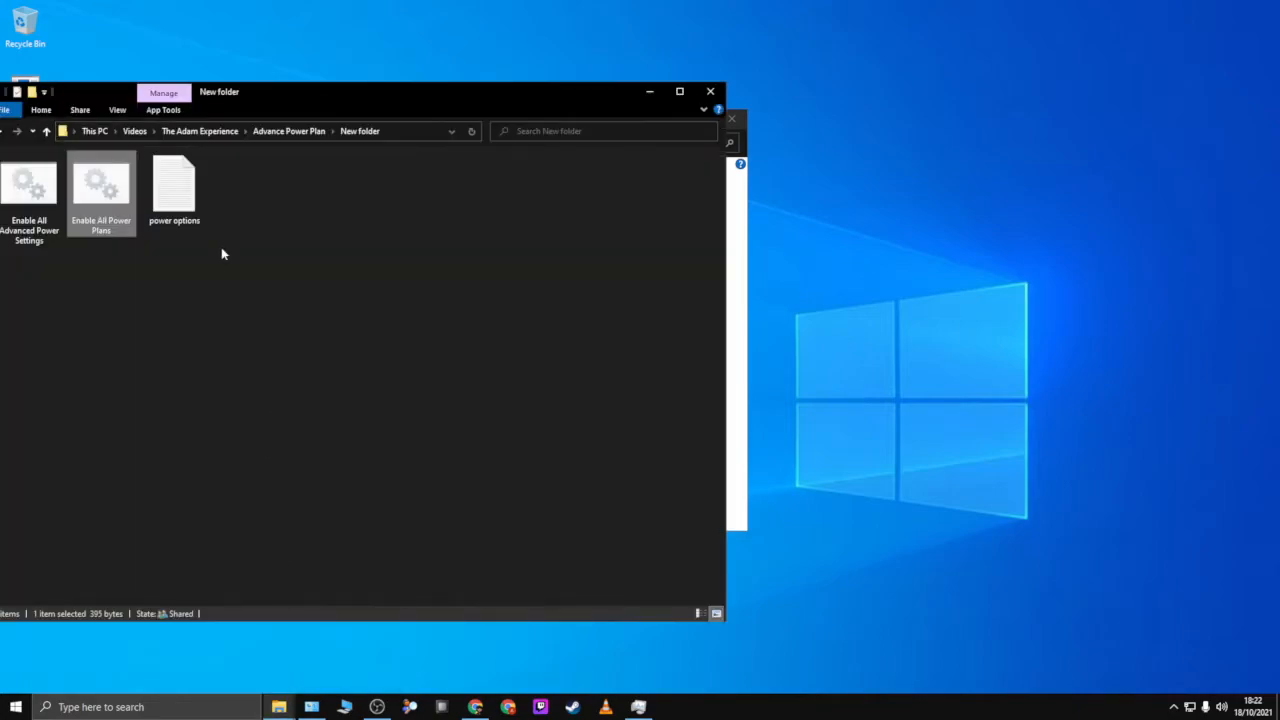
{"action": "right_click", "coordinate": [104, 200]}
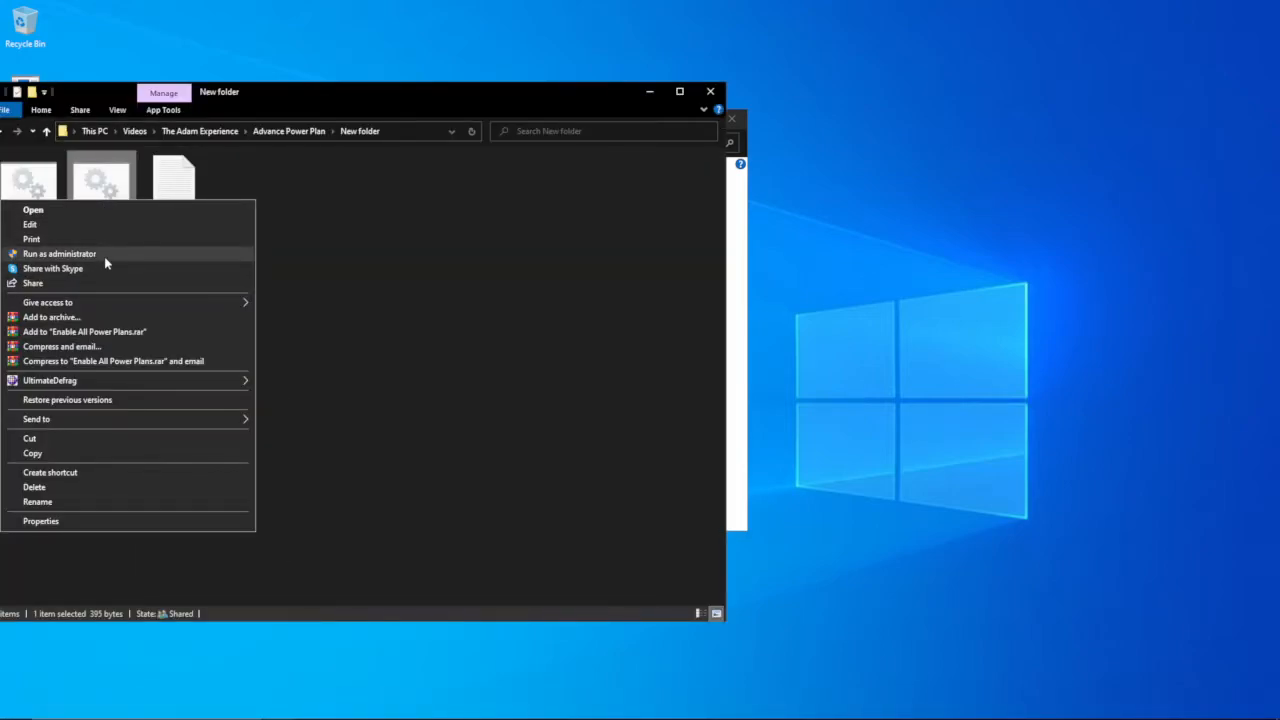
{"action": "left_click", "coordinate": [104, 256]}
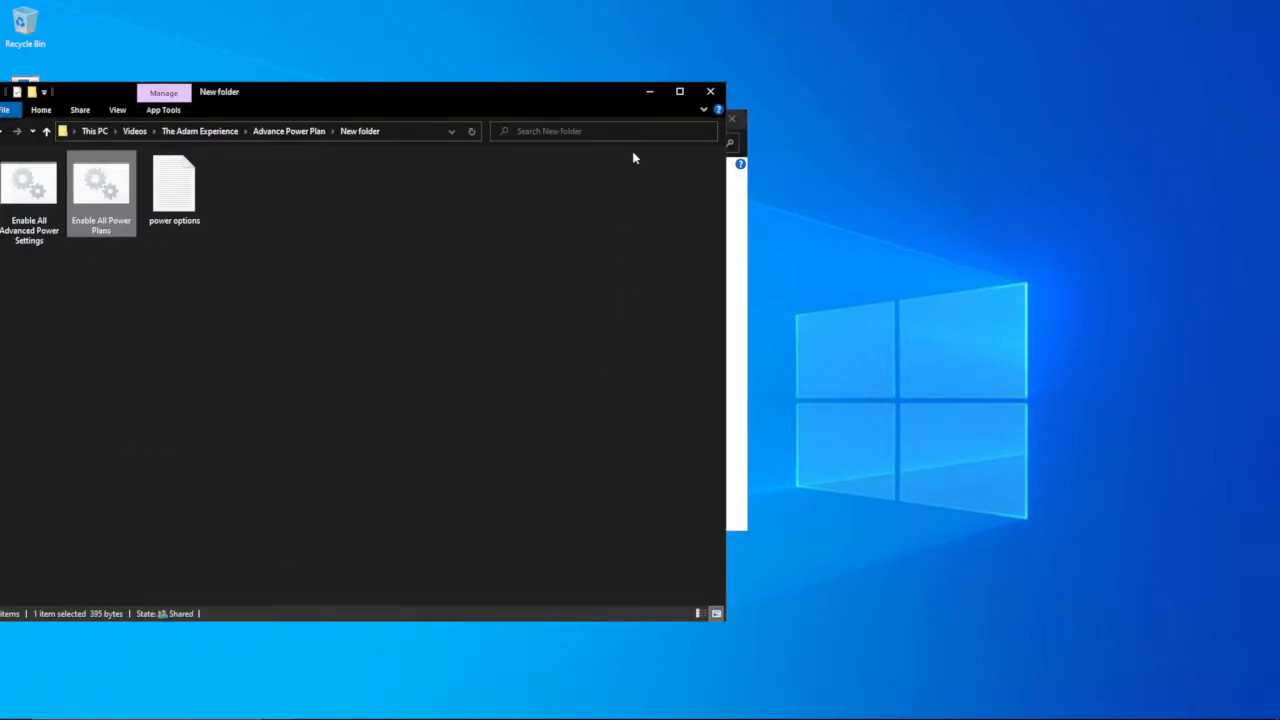
{"action": "left_click", "coordinate": [650, 92]}
{"action": "left_click", "coordinate": [218, 142]}
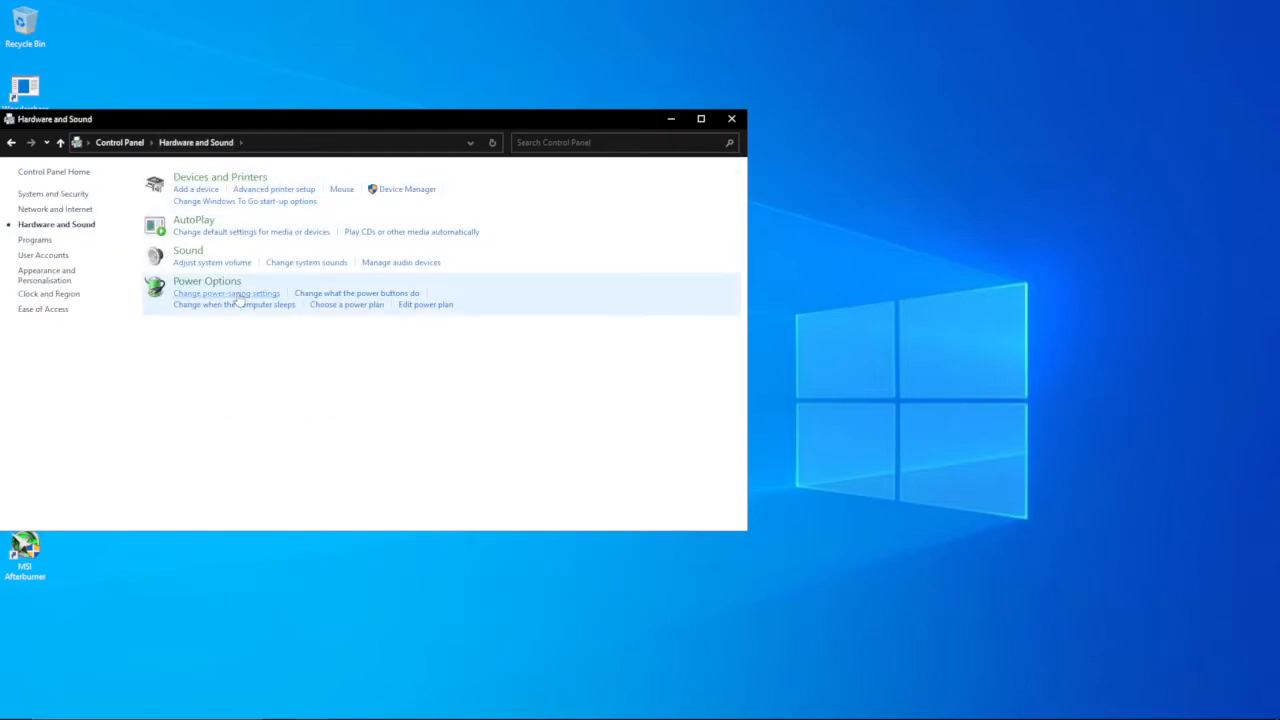
{"action": "key", "text": "alt+Left"}
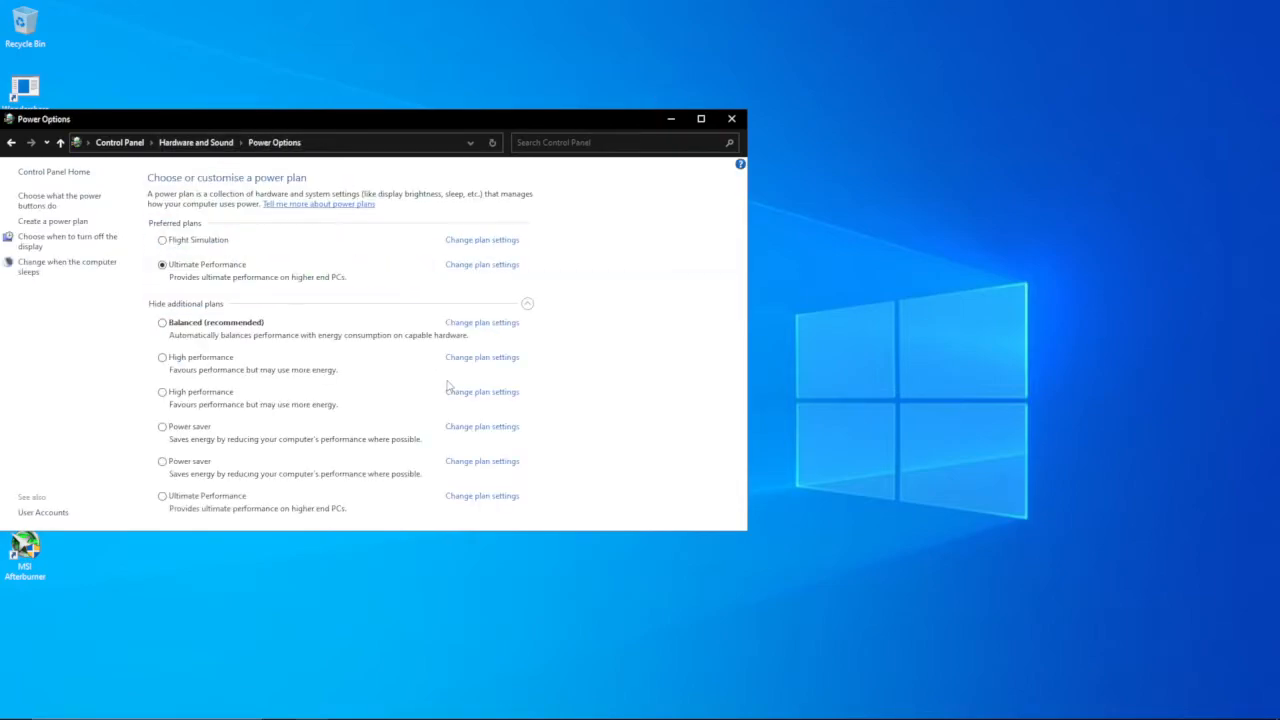
Check the first High performance plan without changing it, and delete the second High performance plan.
{"action": "left_click", "coordinate": [500, 358]}
{"action": "left_click", "coordinate": [538, 344]}
{"action": "left_click", "coordinate": [499, 393]}
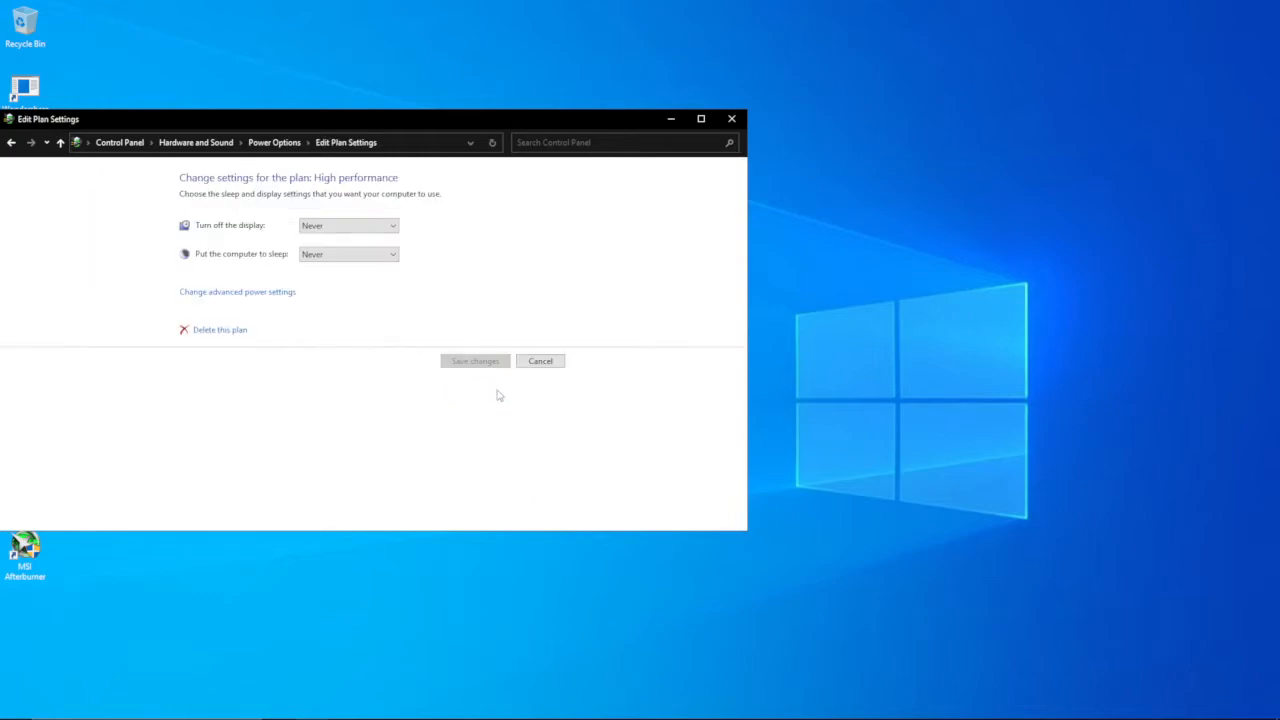
{"action": "left_click", "coordinate": [218, 330]}
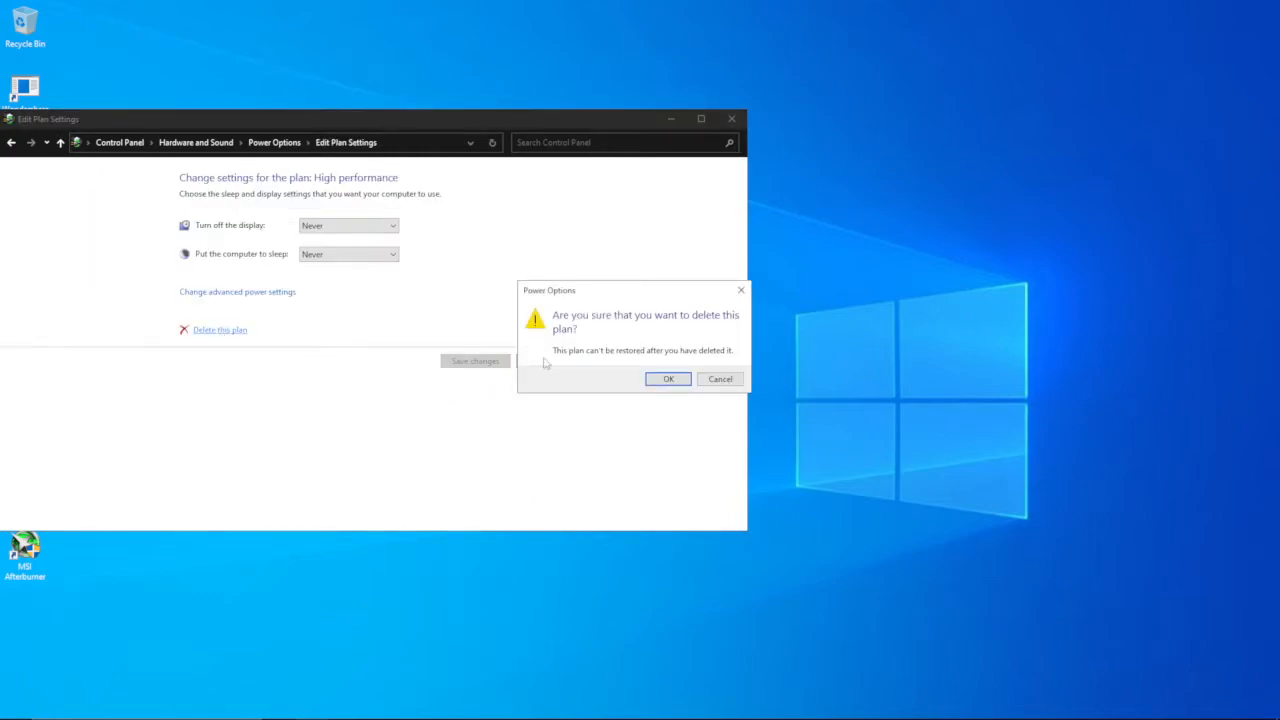
{"action": "left_click", "coordinate": [666, 379]}
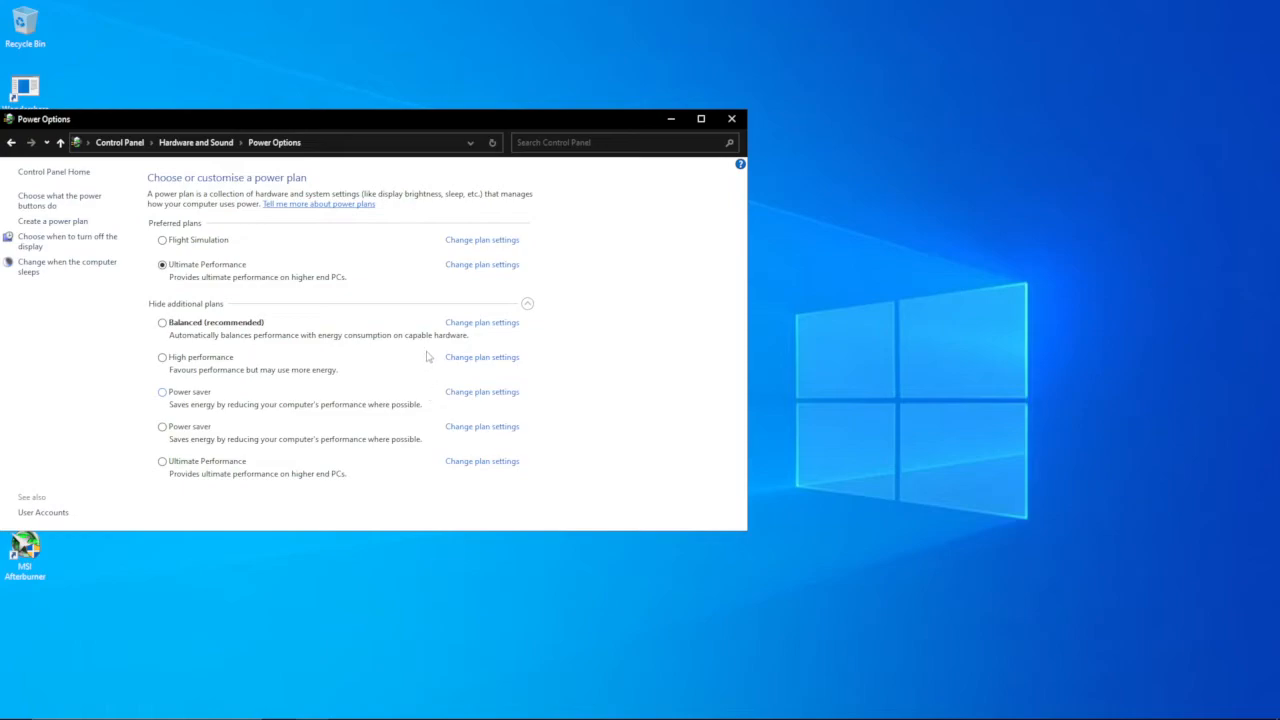
Delete the Ultimate Performance plan listed under the additional plans and confirm the deletion.
{"action": "left_click", "coordinate": [489, 461]}
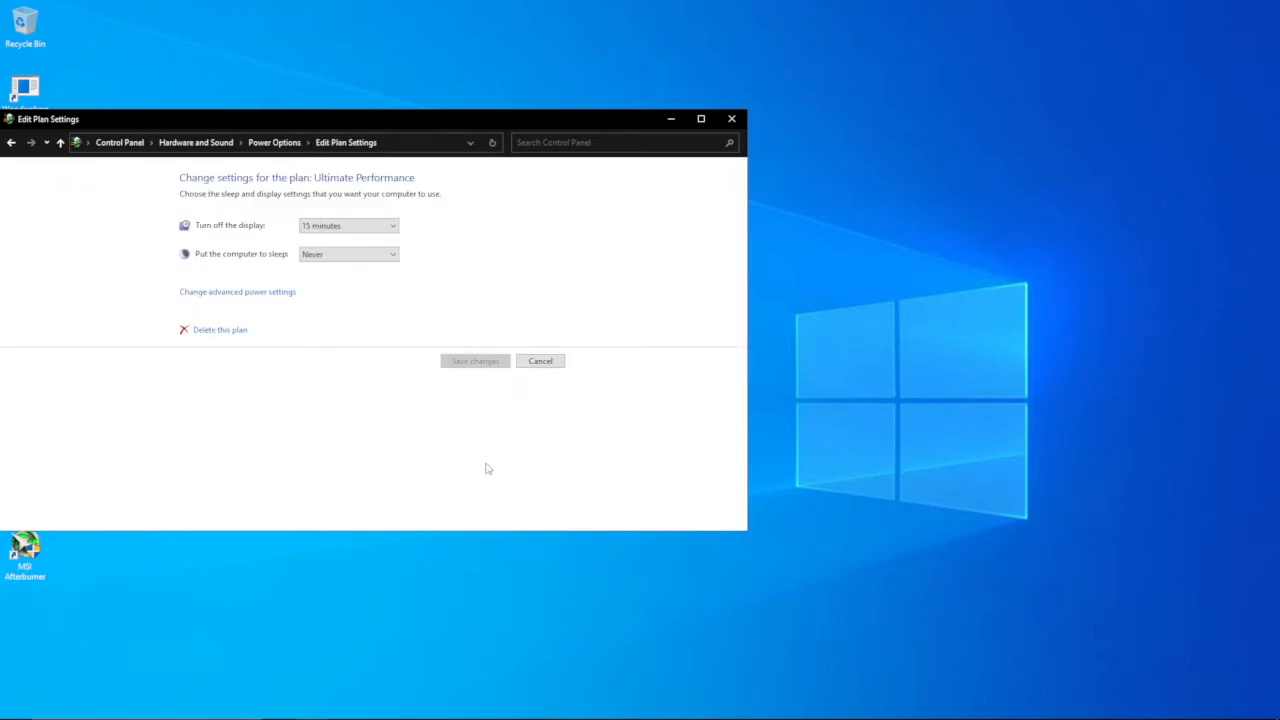
{"action": "left_click", "coordinate": [225, 330]}
{"action": "left_click", "coordinate": [667, 379]}
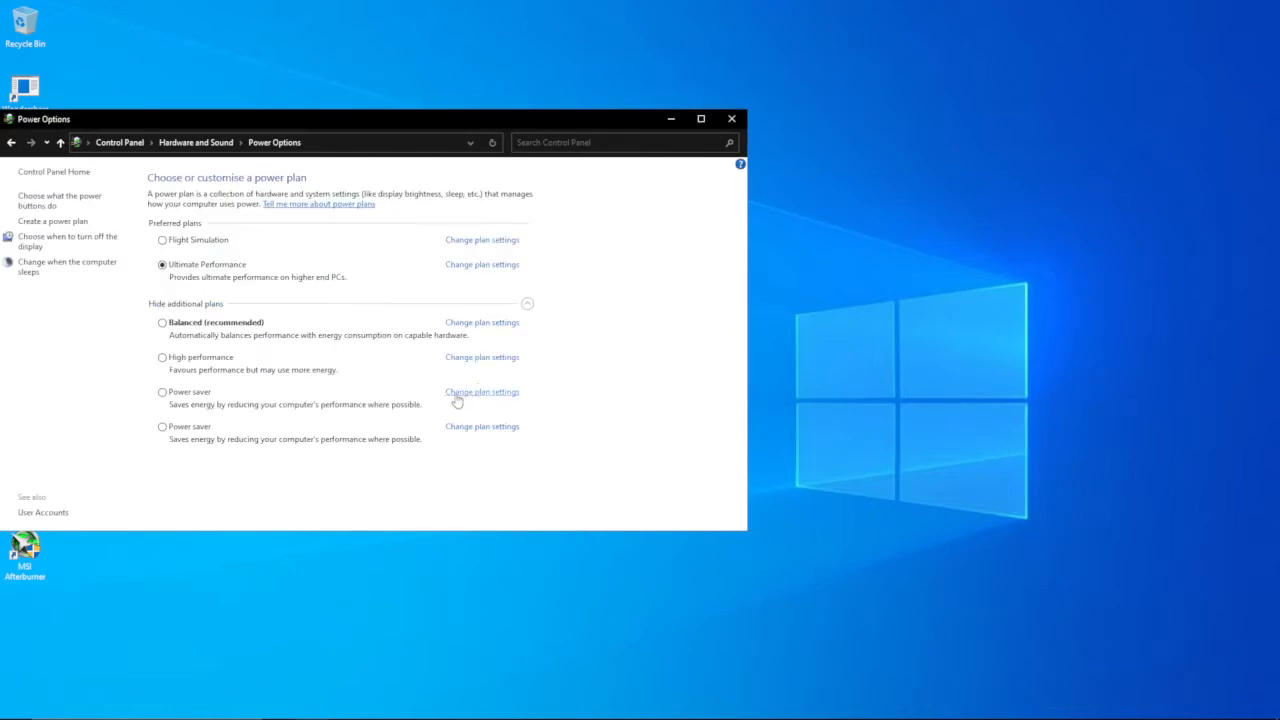
Set the second Power saver plan's display turn-off and computer sleep times to Never and save the changes.
{"action": "left_click", "coordinate": [508, 428]}
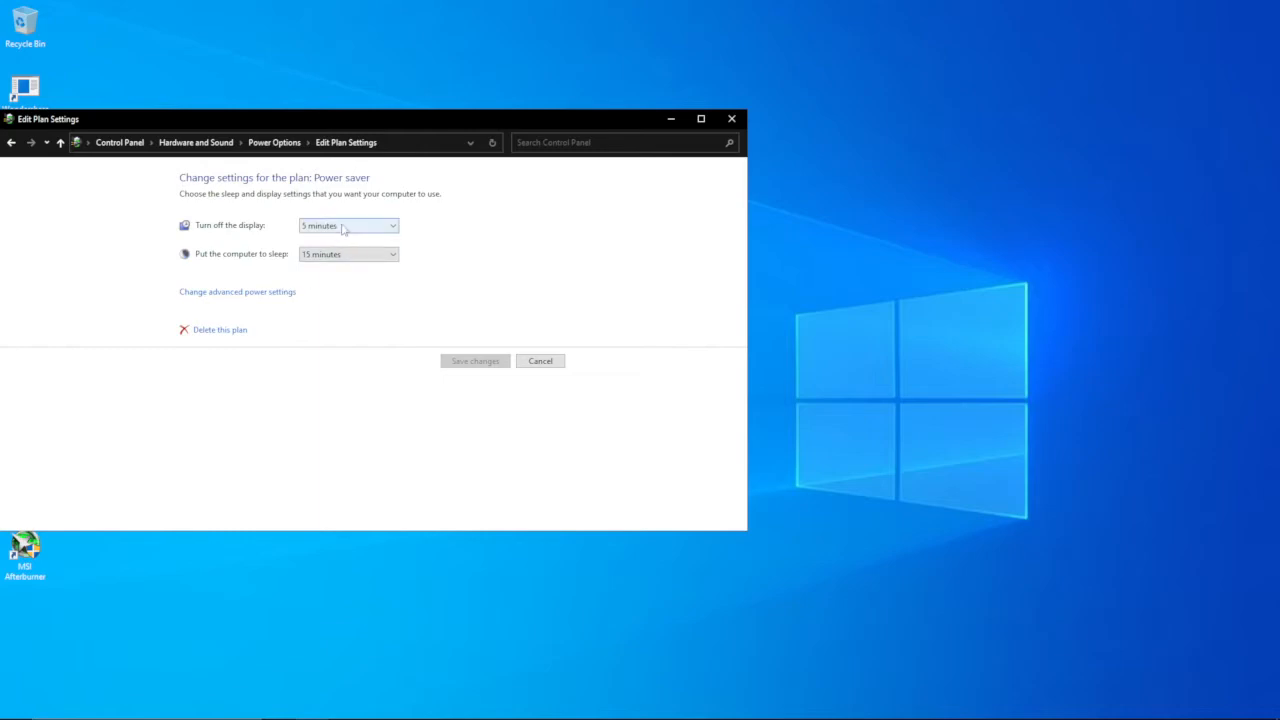
{"action": "left_click", "coordinate": [380, 226]}
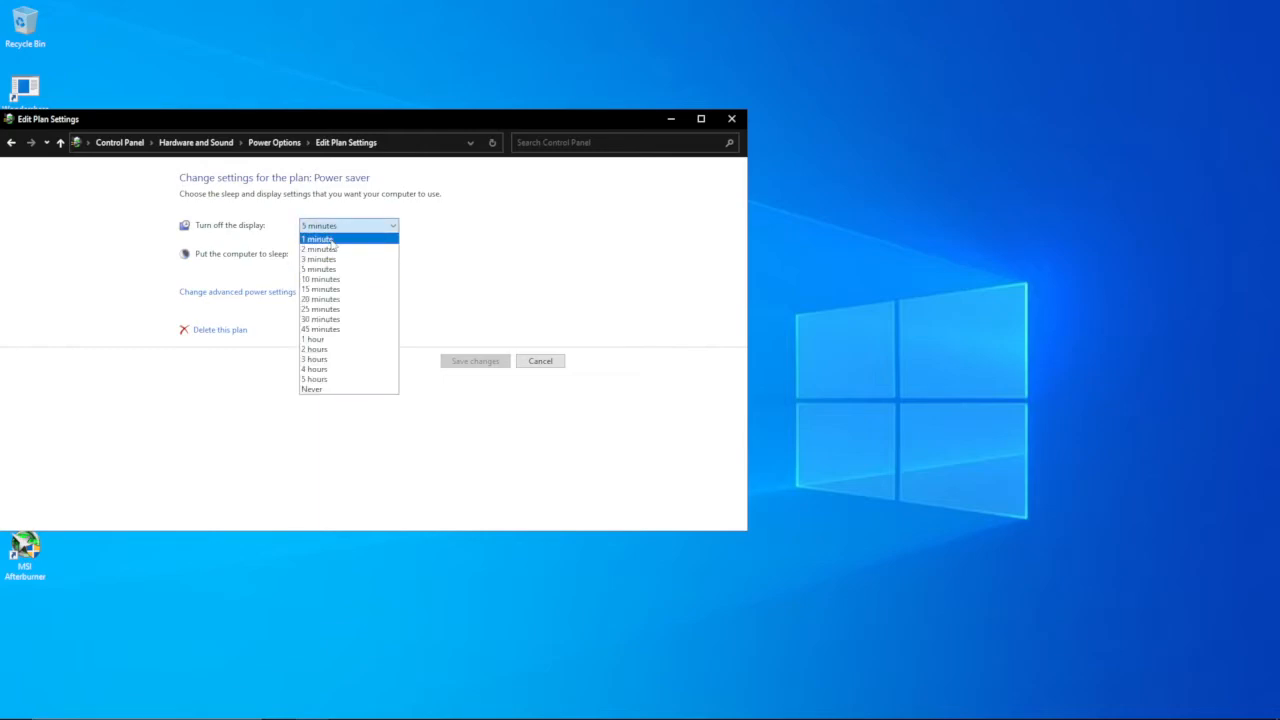
{"action": "left_click", "coordinate": [321, 389]}
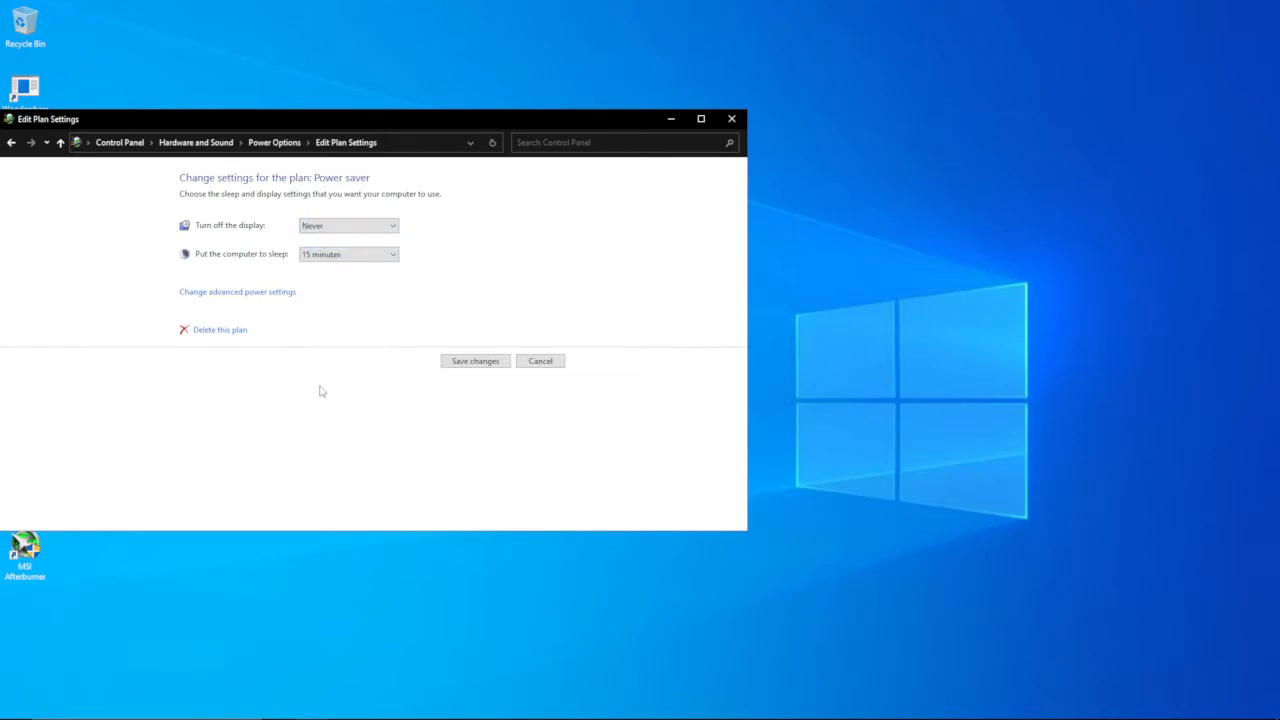
{"action": "left_click", "coordinate": [366, 255]}
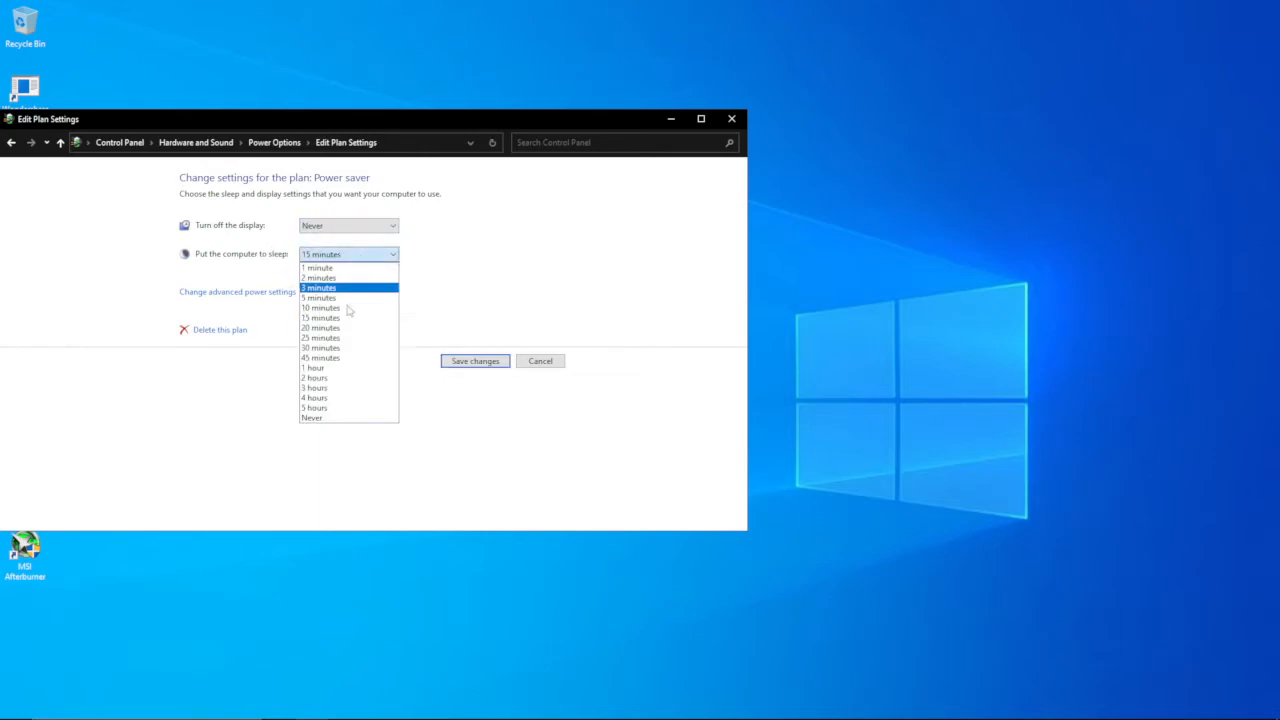
{"action": "left_click", "coordinate": [327, 419]}
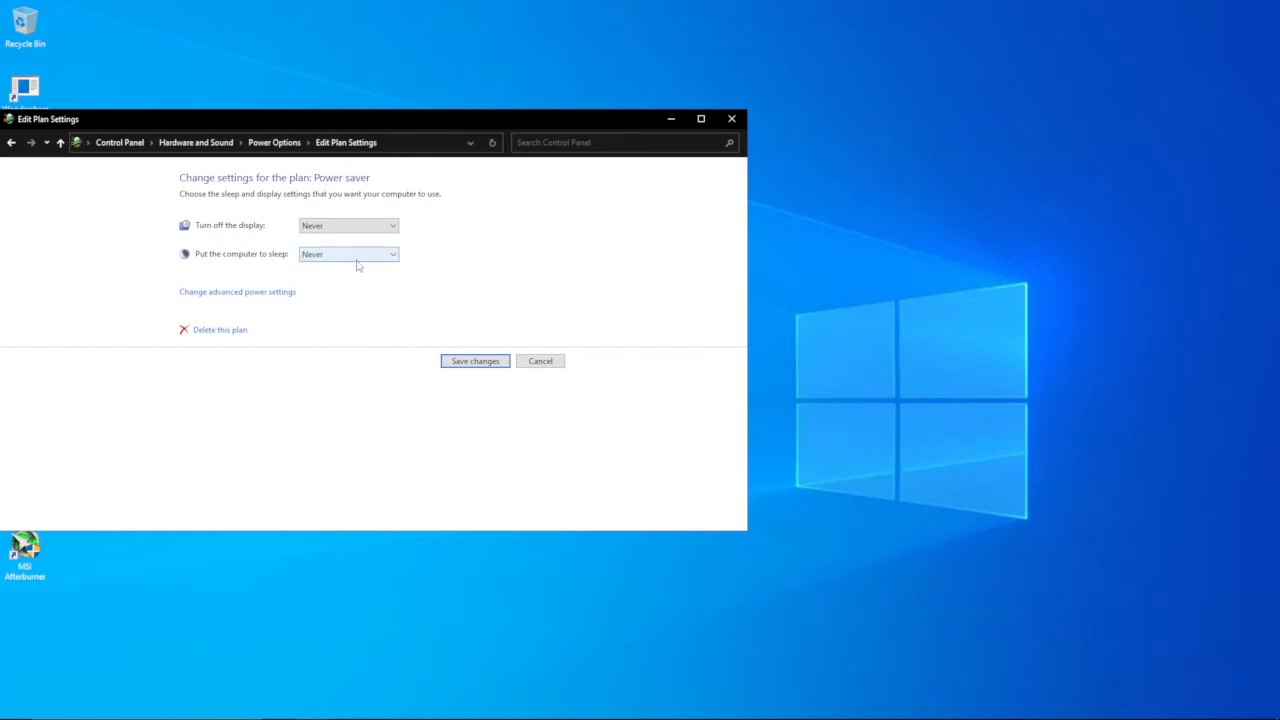
{"action": "left_click", "coordinate": [478, 362]}
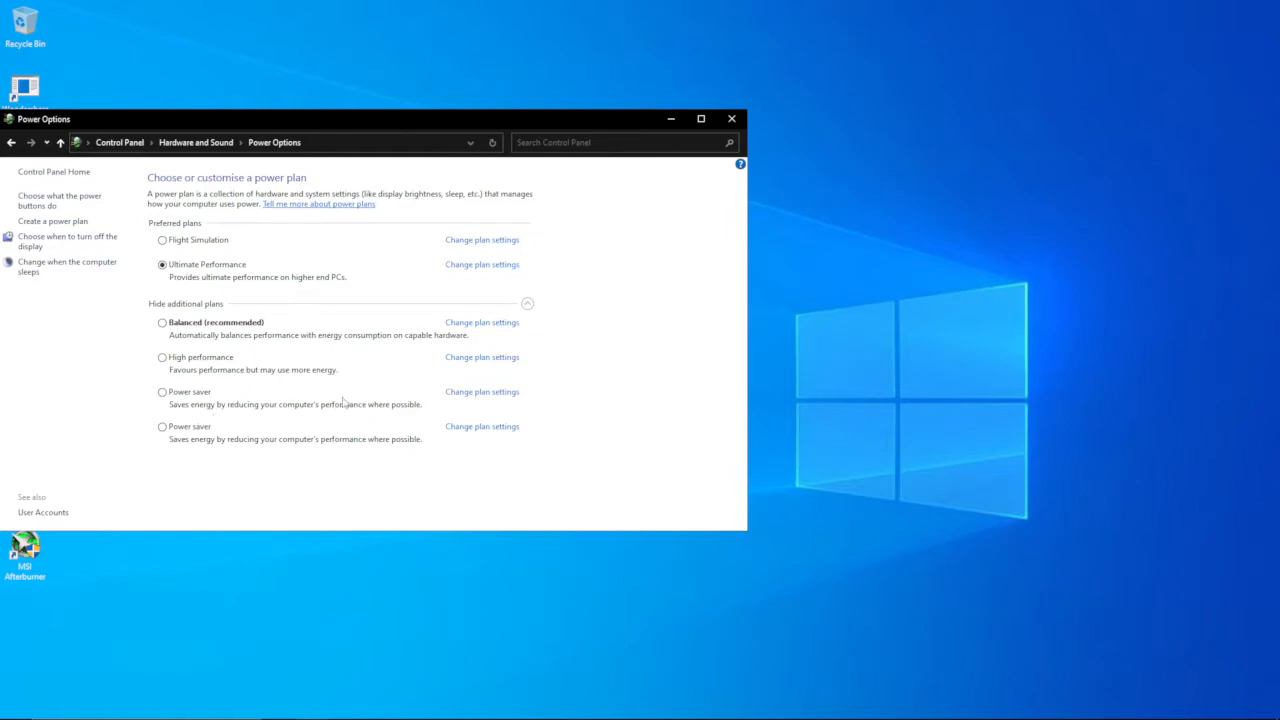
Delete the second Power saver plan and confirm the deletion.
{"action": "left_click", "coordinate": [482, 427]}
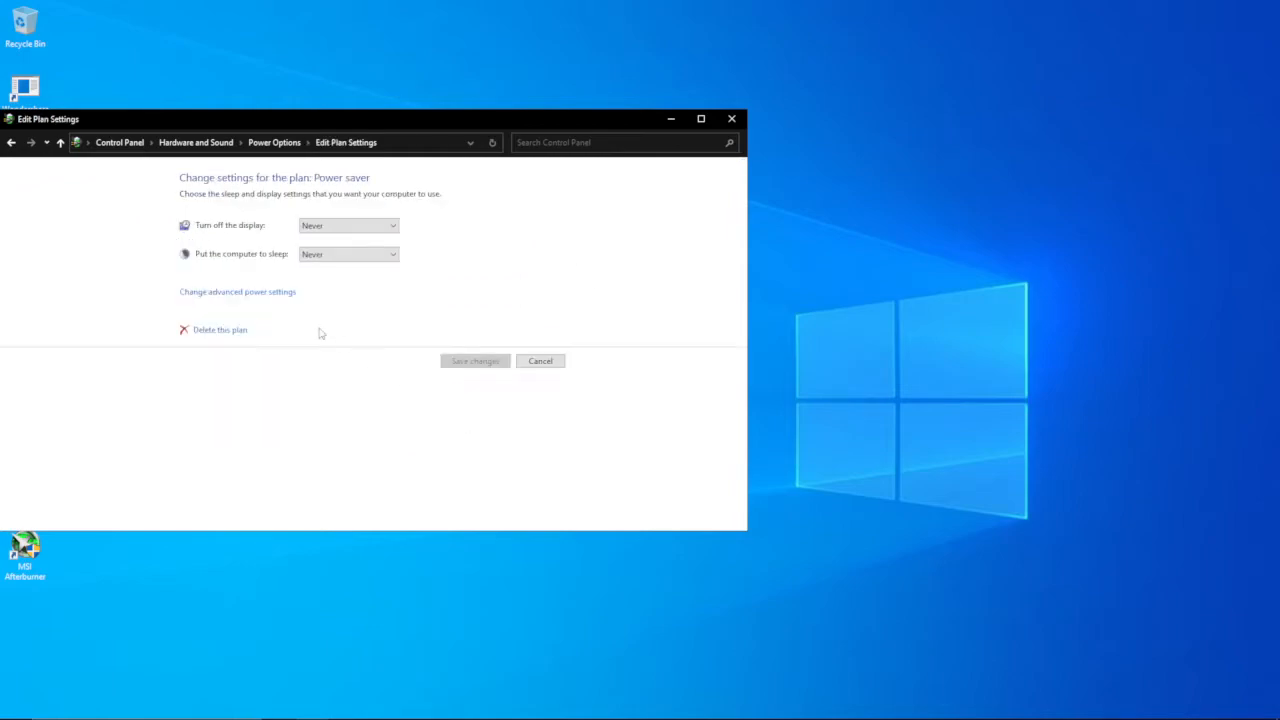
{"action": "left_click", "coordinate": [213, 334]}
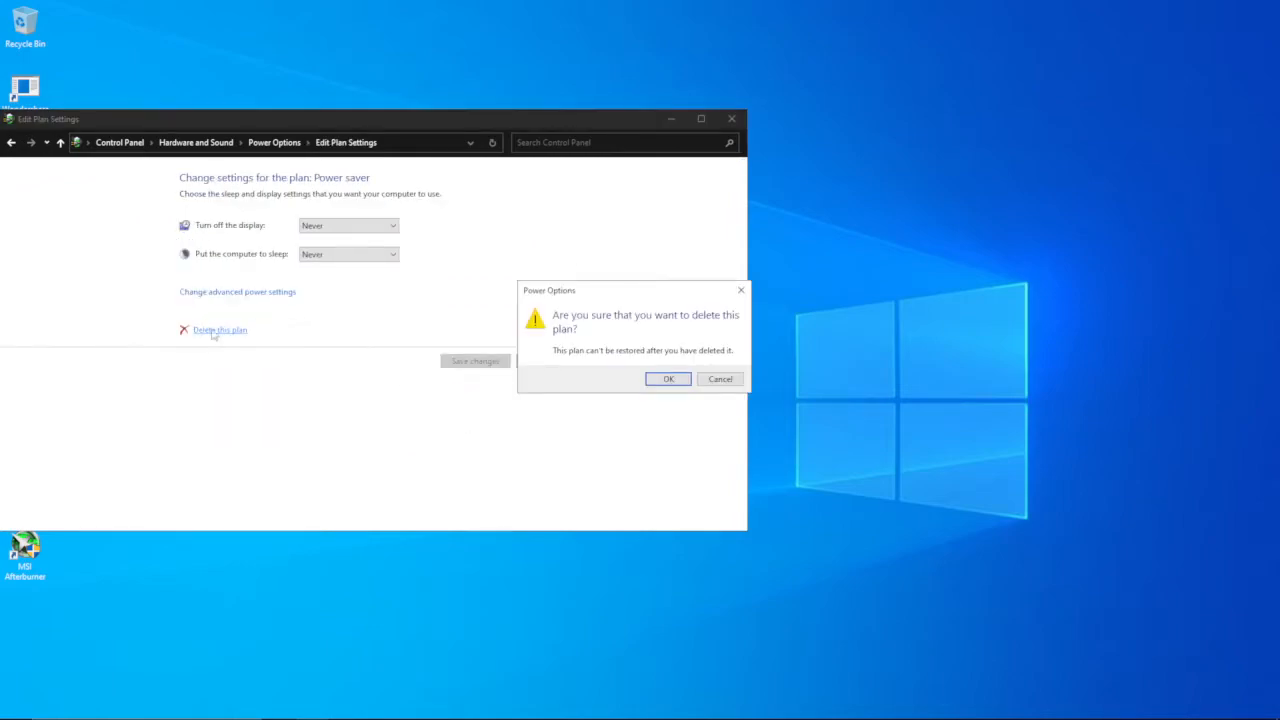
{"action": "left_click", "coordinate": [667, 380]}
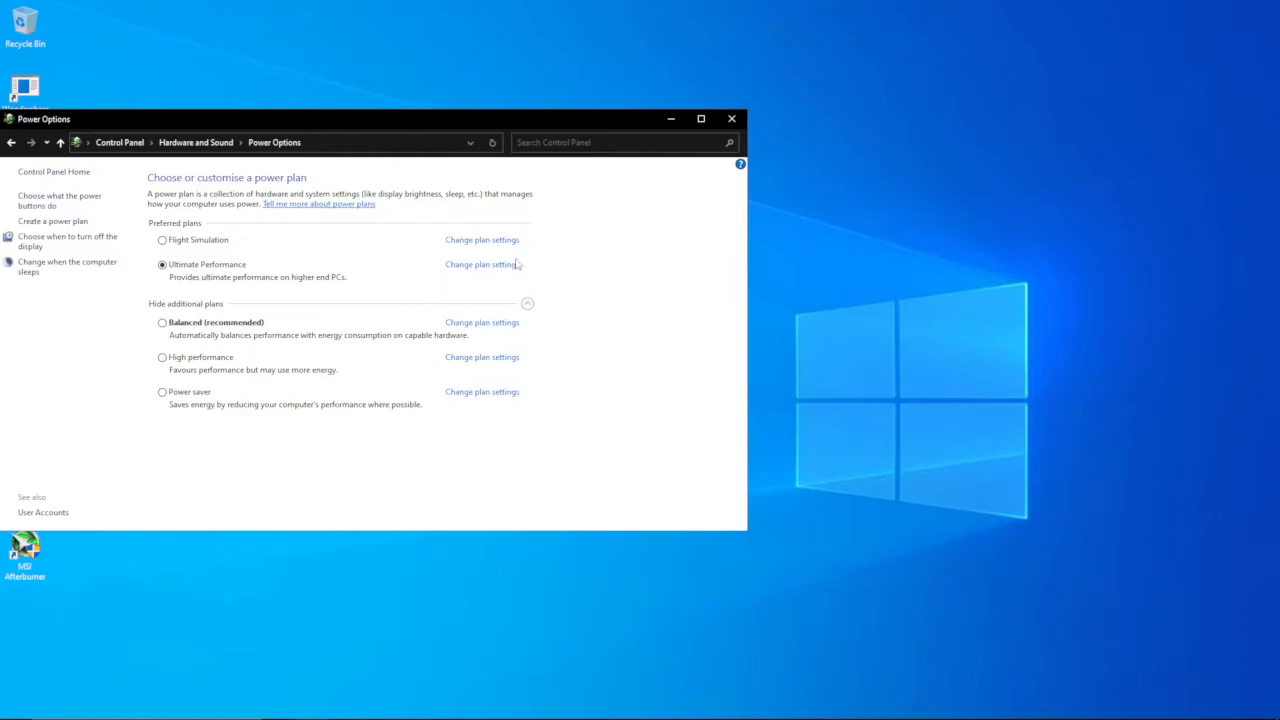
Open the Flight Simulation plan's advanced power settings and check the AHCI Link Power Management - HIPM/DIPM options without changing them.
{"action": "left_click", "coordinate": [490, 241]}
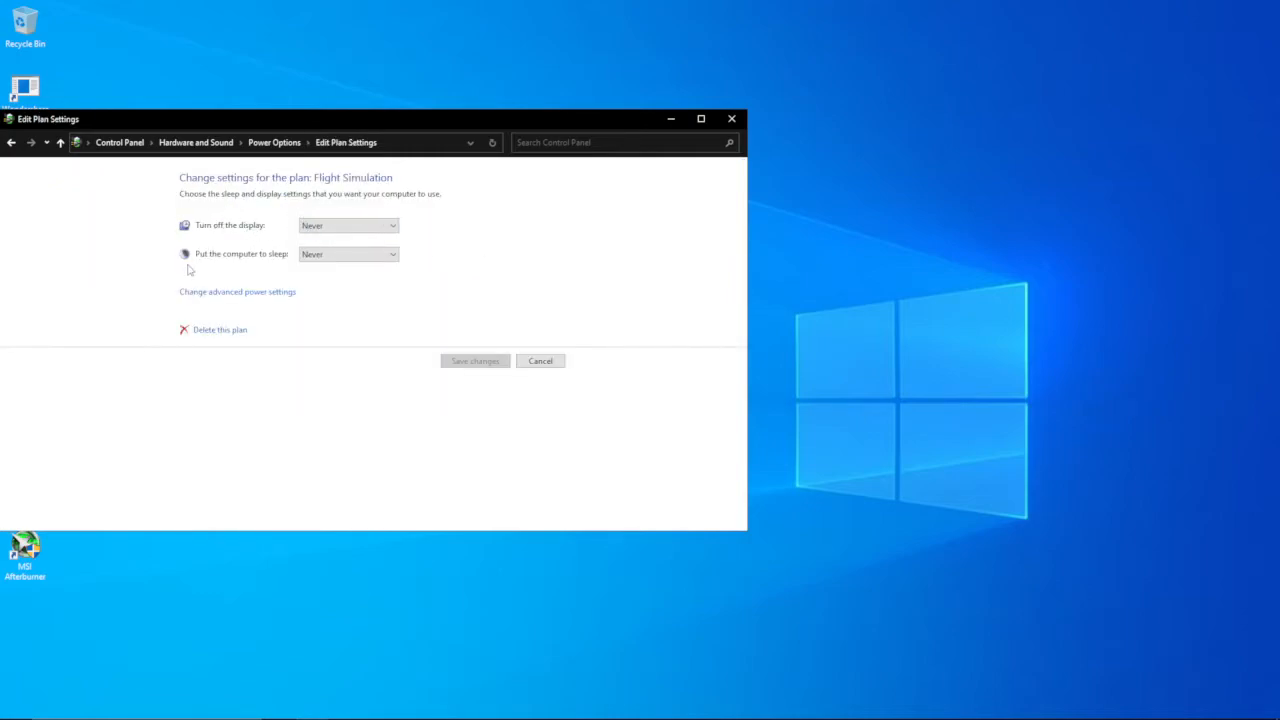
{"action": "left_click", "coordinate": [208, 295]}
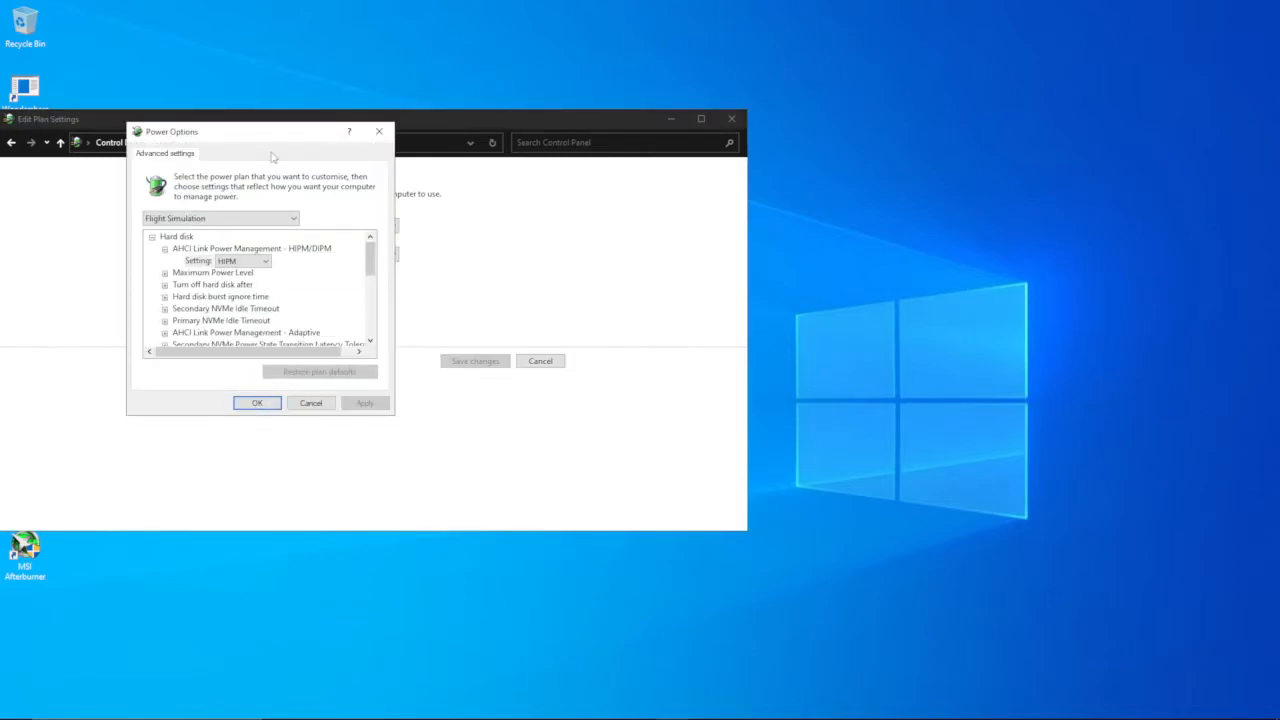
{"action": "left_click_drag", "start_coordinate": [271, 138], "coordinate": [376, 164]}
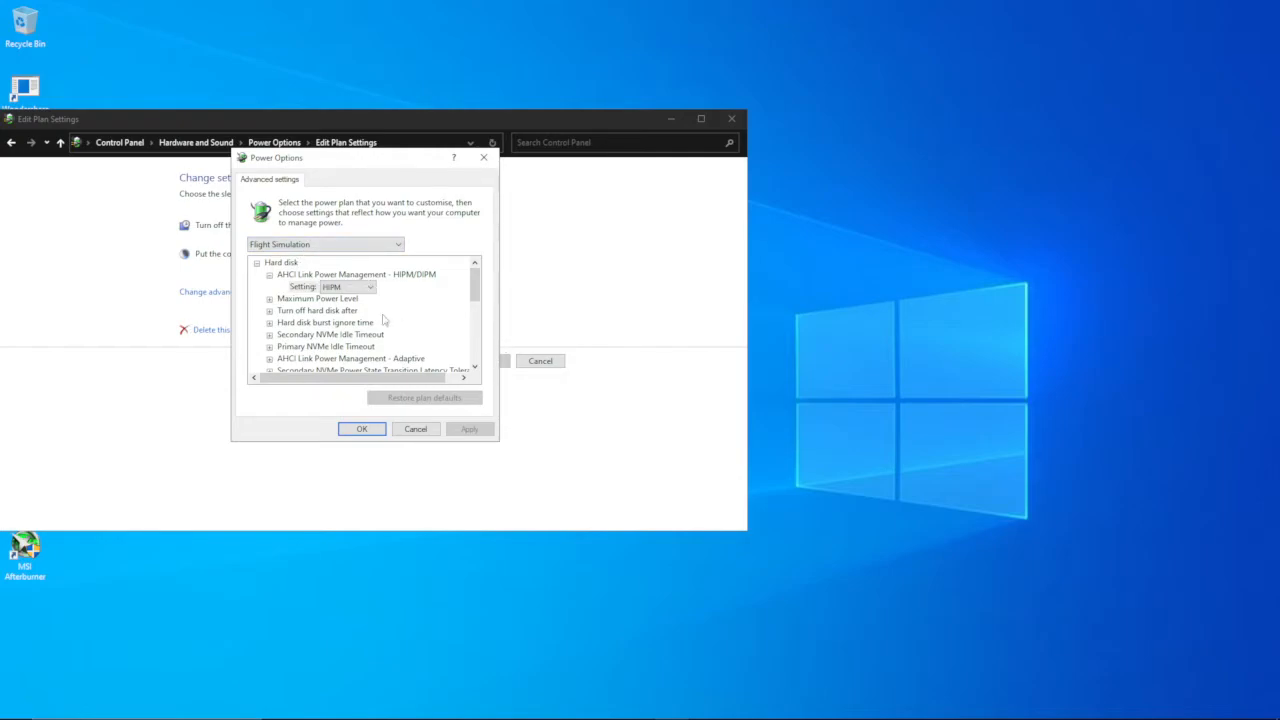
{"action": "left_click", "coordinate": [369, 287]}
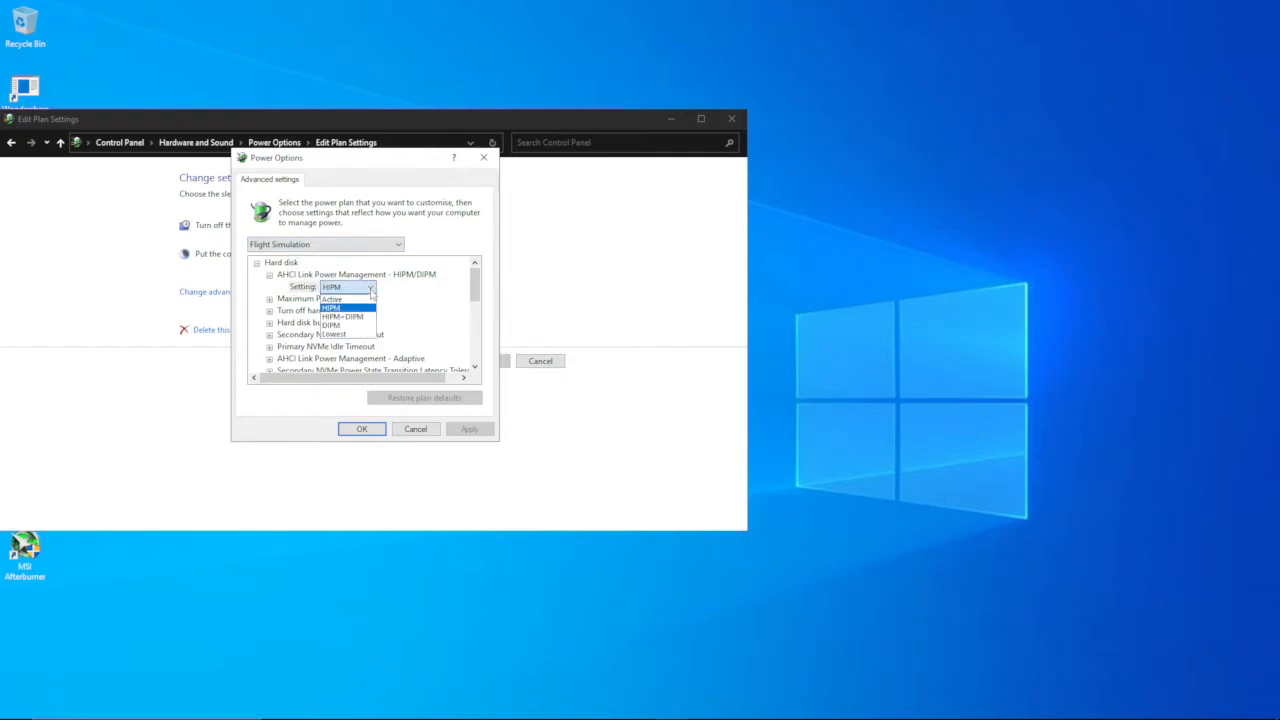
{"action": "left_click", "coordinate": [370, 289]}
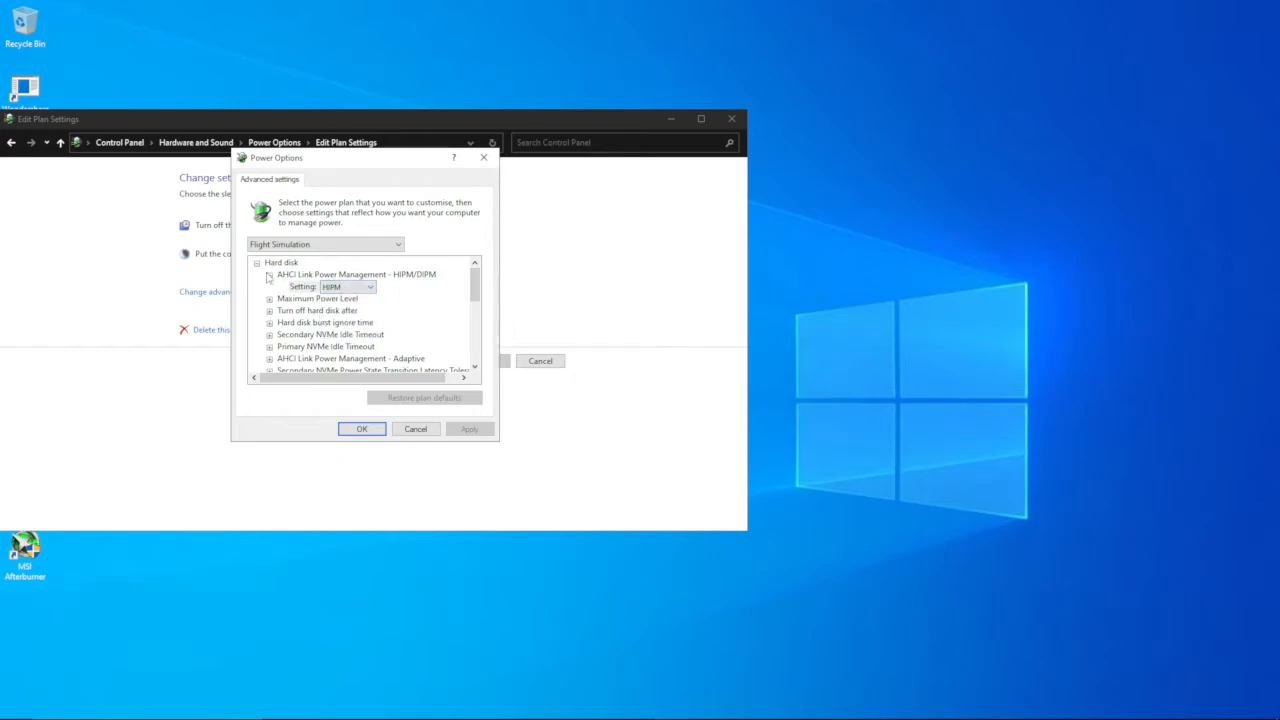
{"action": "left_click", "coordinate": [268, 274]}
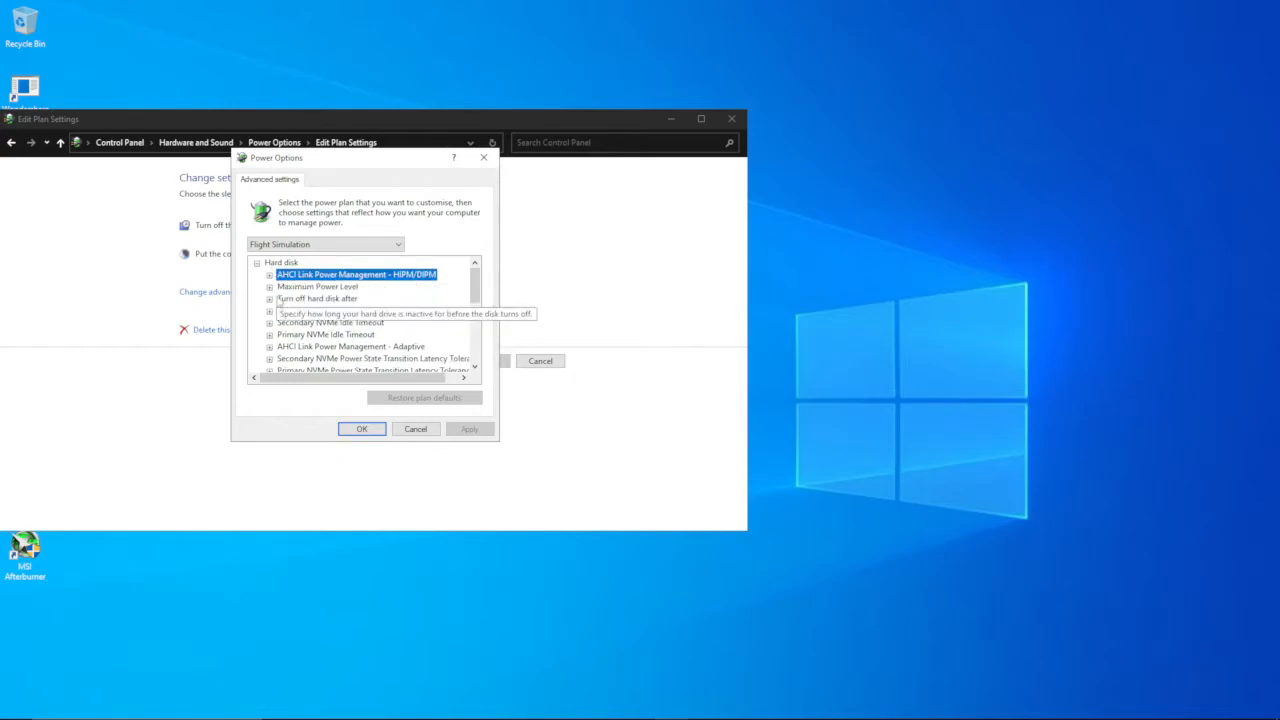
Review the Hard disk group's maximum power level, turn-off time, burst ignore time and AHCI Link Power Management - Adaptive settings.
{"action": "left_click", "coordinate": [270, 288]}
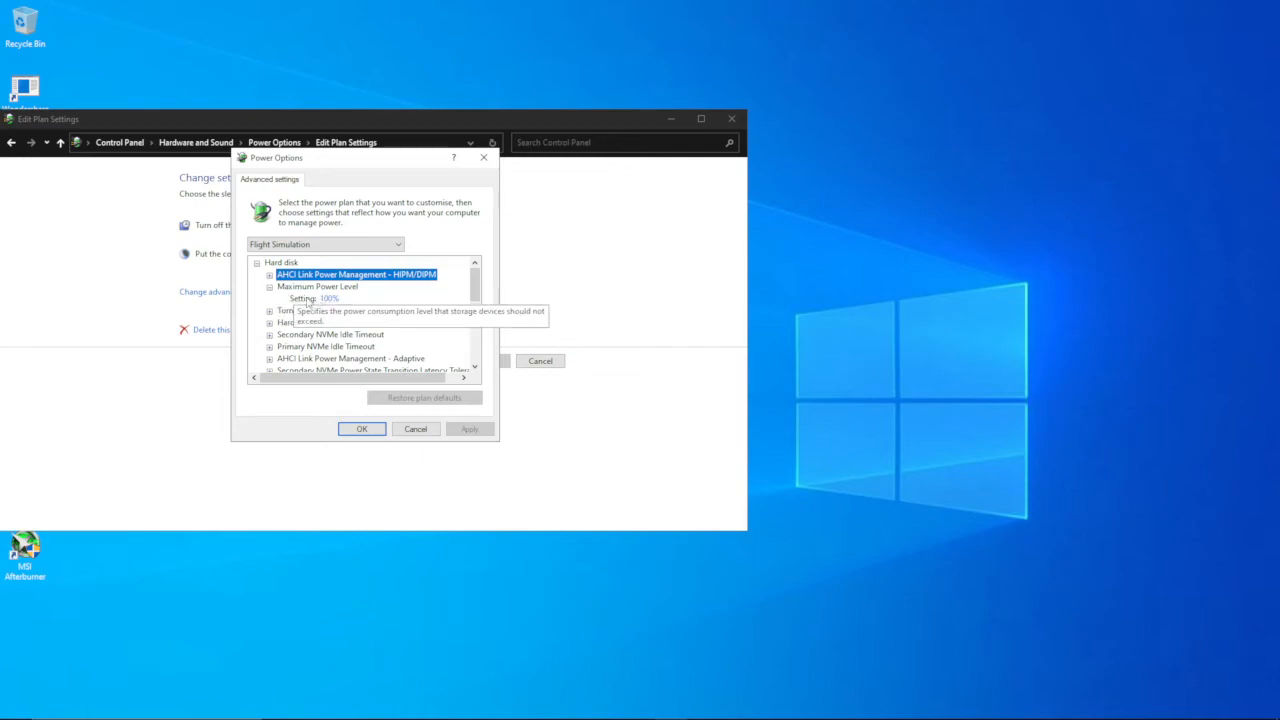
{"action": "left_click", "coordinate": [269, 287]}
{"action": "left_click", "coordinate": [269, 298]}
{"action": "left_click", "coordinate": [269, 298]}
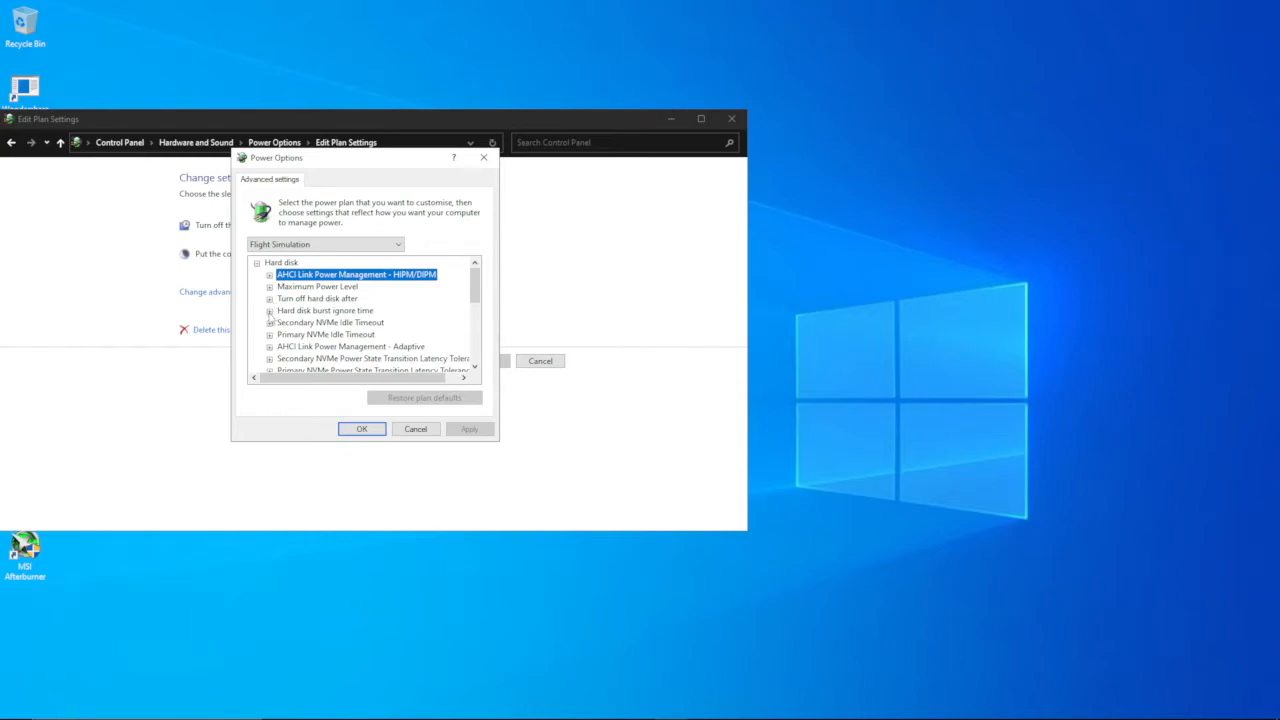
{"action": "left_click", "coordinate": [269, 311]}
{"action": "left_click", "coordinate": [269, 311]}
{"action": "left_click_drag", "start_coordinate": [474, 299], "coordinate": [474, 309]}
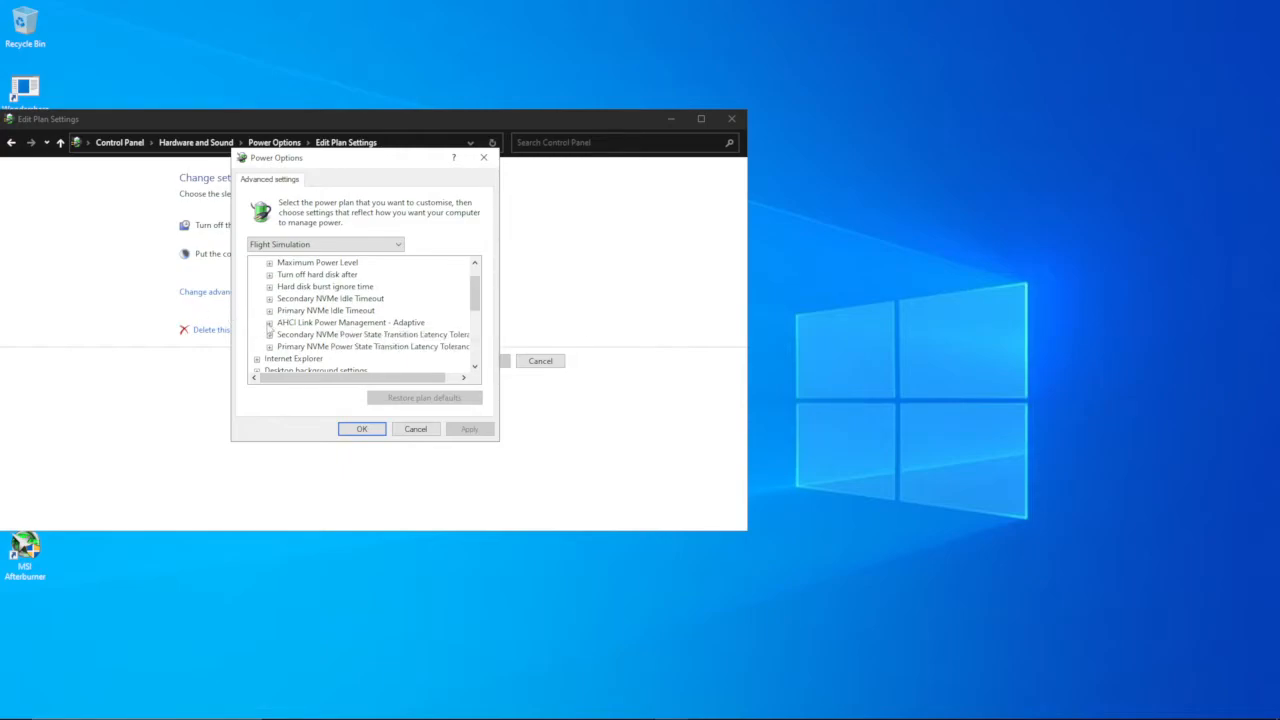
{"action": "left_click", "coordinate": [269, 324]}
{"action": "left_click", "coordinate": [325, 336]}
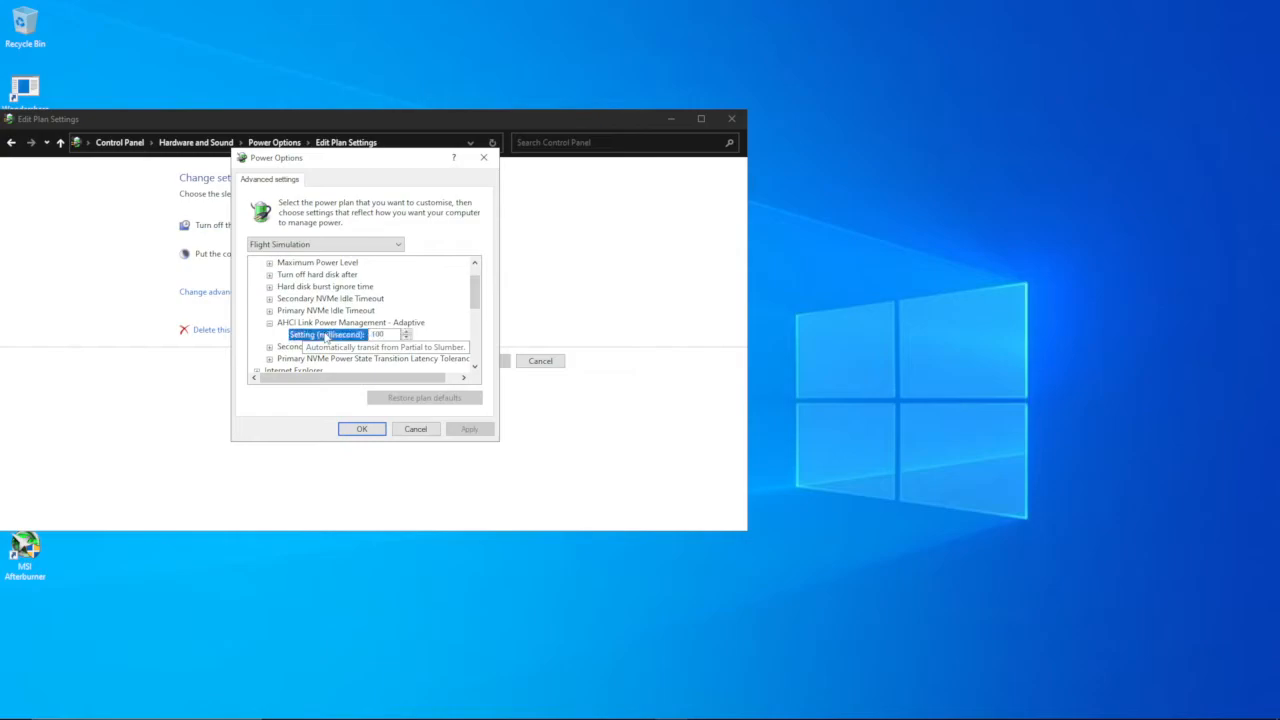
{"action": "left_click", "coordinate": [269, 323]}
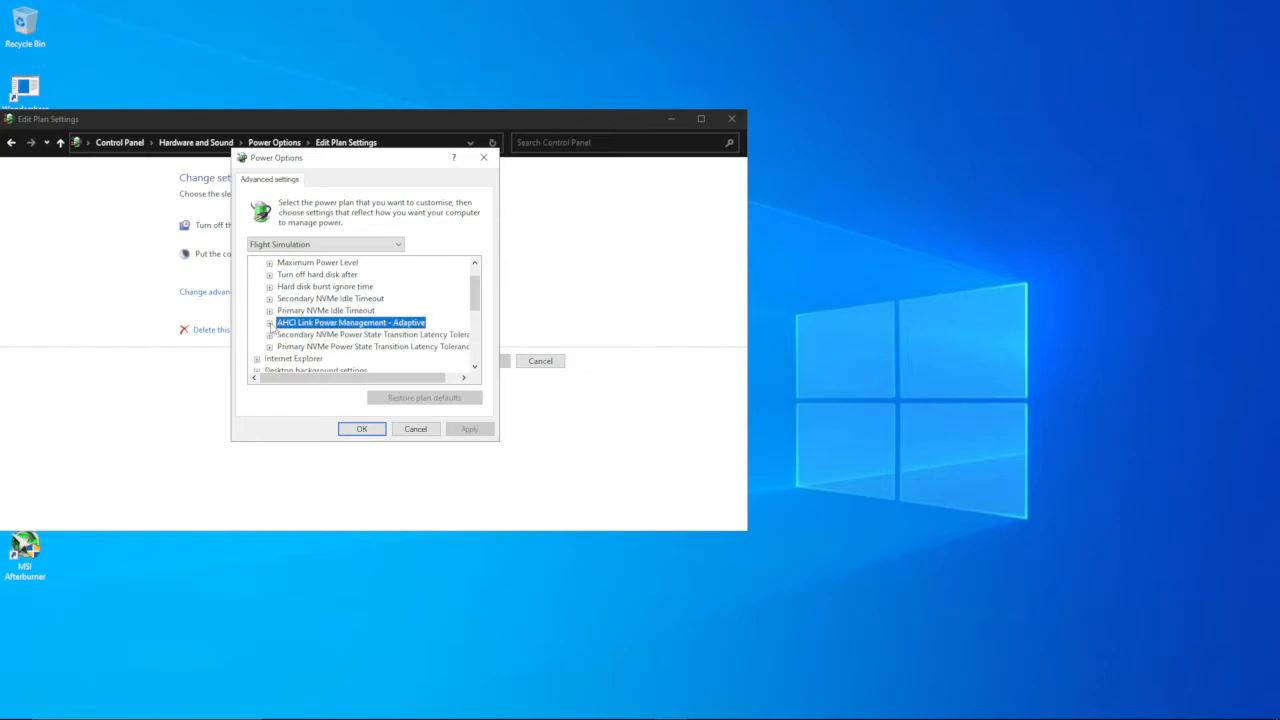
{"action": "scroll", "coordinate": [265, 341], "scroll_direction": "up", "scroll_amount": 1}
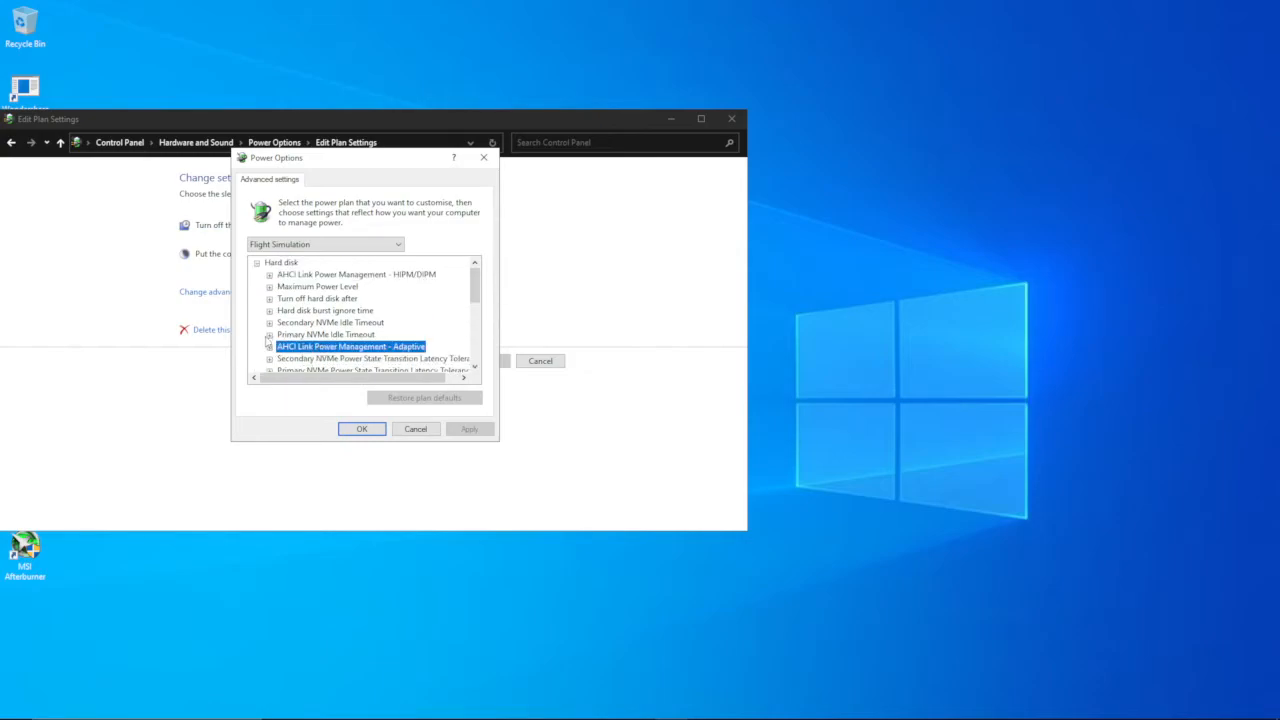
{"action": "left_click", "coordinate": [257, 263]}
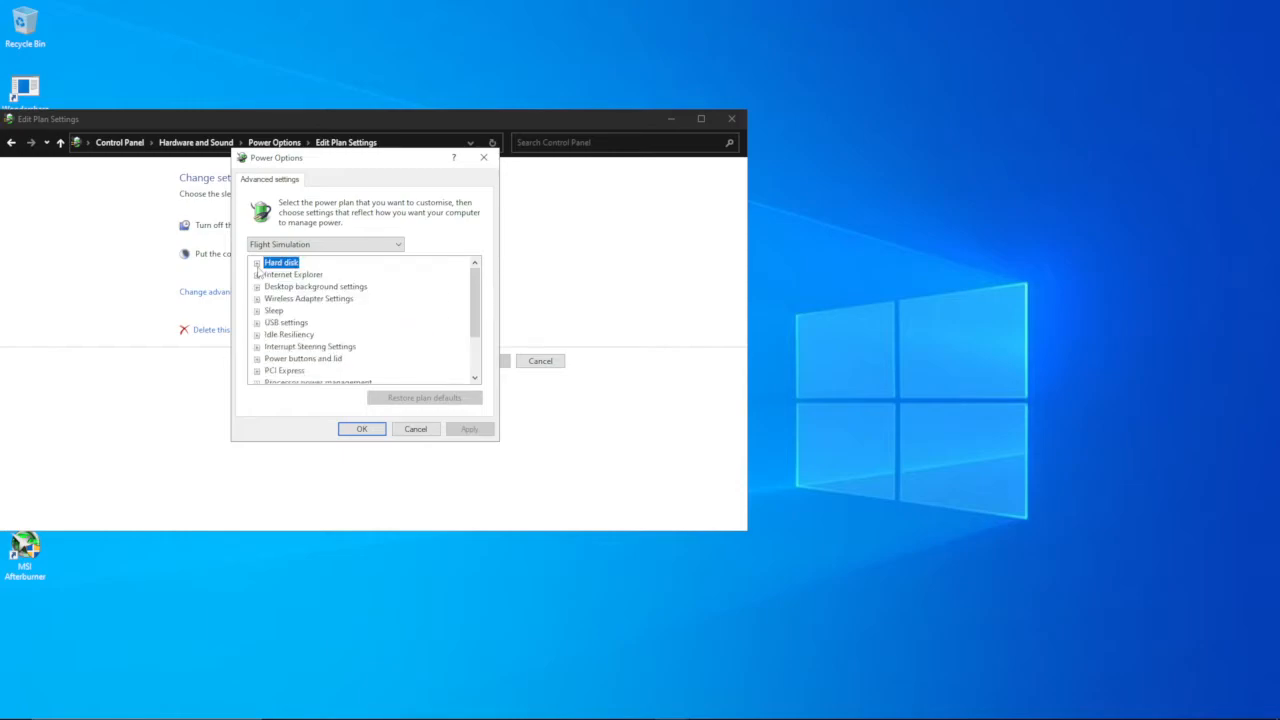
Set the Internet Explorer JavaScript Timer Frequency to Maximum Performance.
{"action": "left_click", "coordinate": [256, 274]}
{"action": "left_click", "coordinate": [269, 287]}
{"action": "left_click", "coordinate": [335, 301]}
{"action": "left_click", "coordinate": [335, 302]}
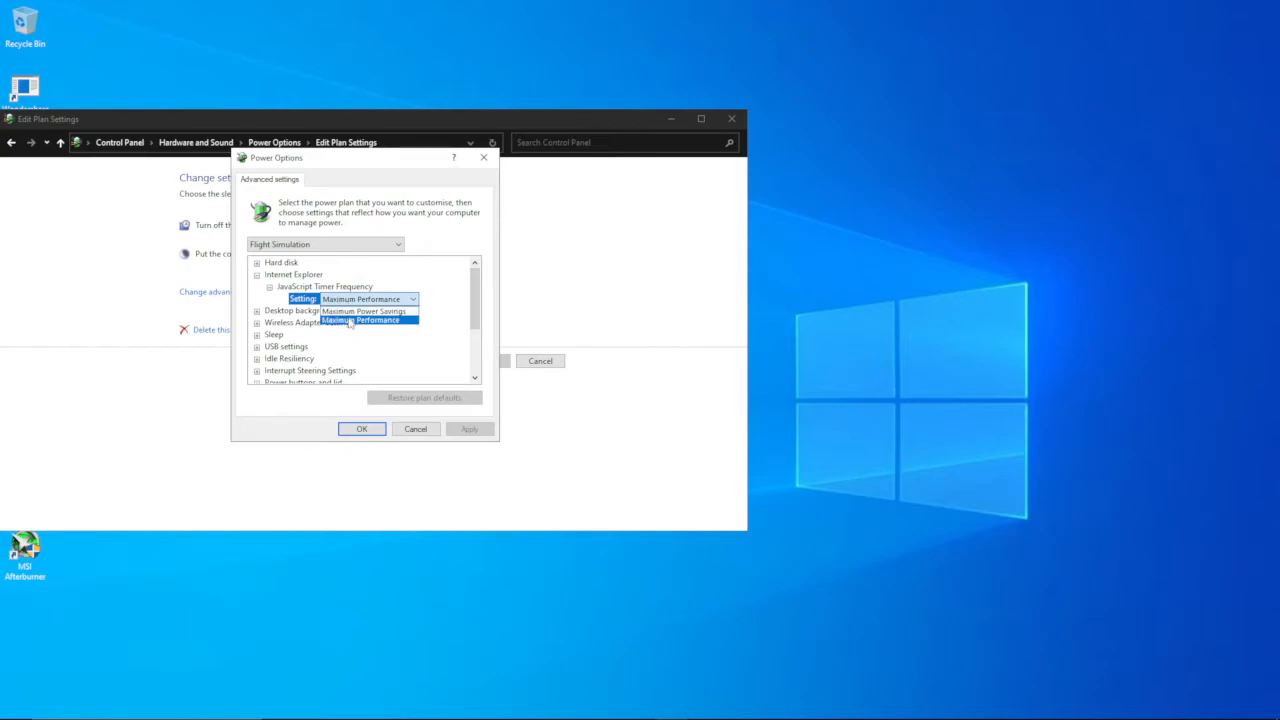
{"action": "left_click", "coordinate": [349, 321]}
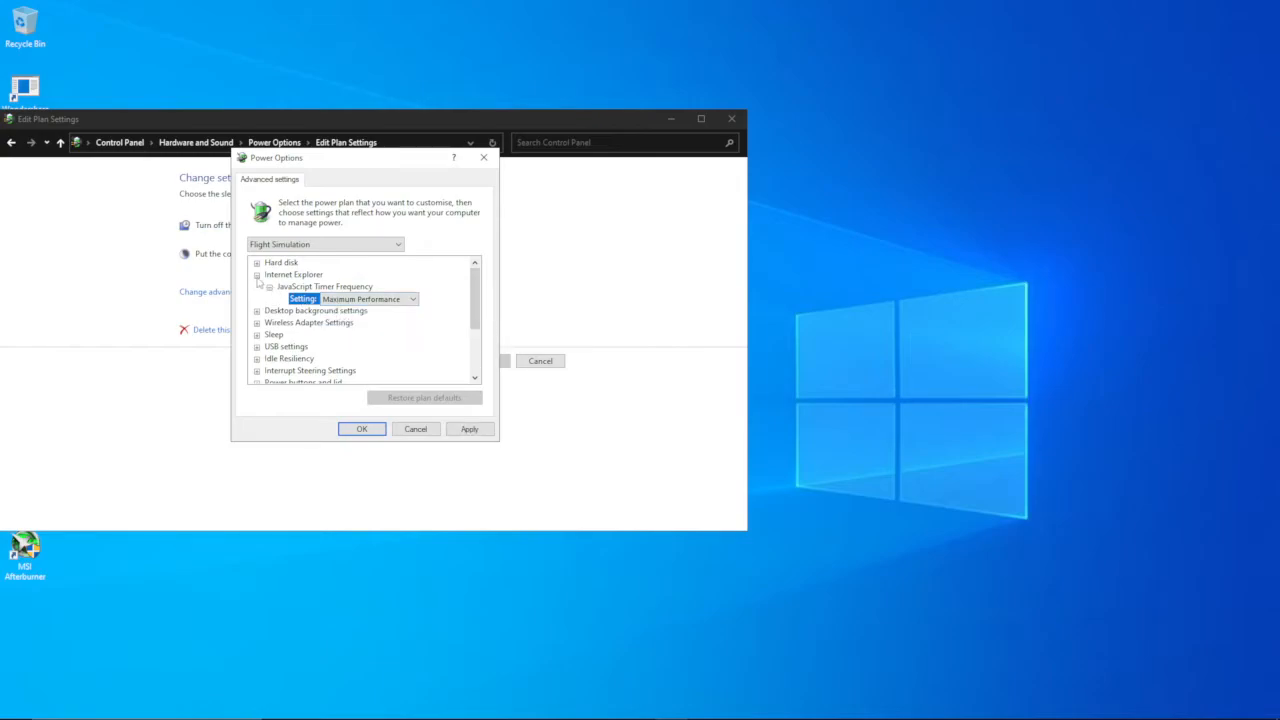
{"action": "left_click", "coordinate": [257, 276]}
Set the desktop background slide show to Paused.
{"action": "left_click", "coordinate": [257, 287]}
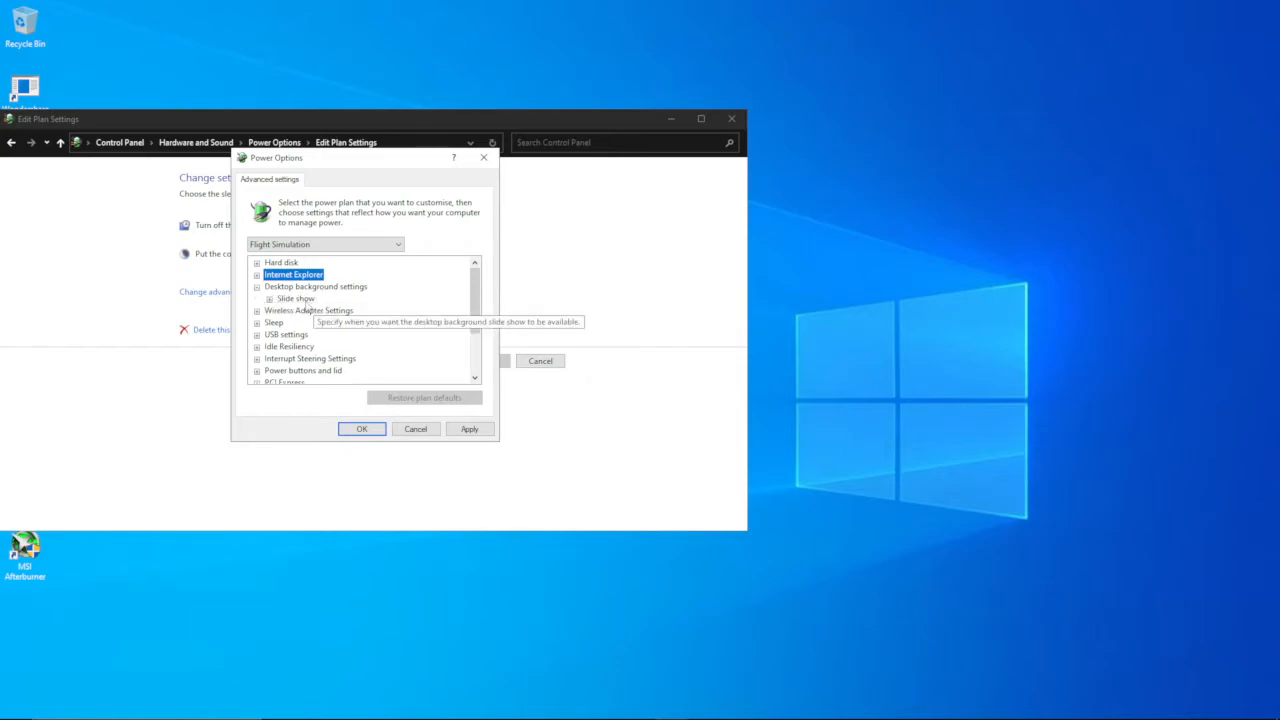
{"action": "left_click", "coordinate": [269, 299]}
{"action": "left_click", "coordinate": [337, 311]}
{"action": "left_click", "coordinate": [345, 311]}
{"action": "left_click", "coordinate": [334, 332]}
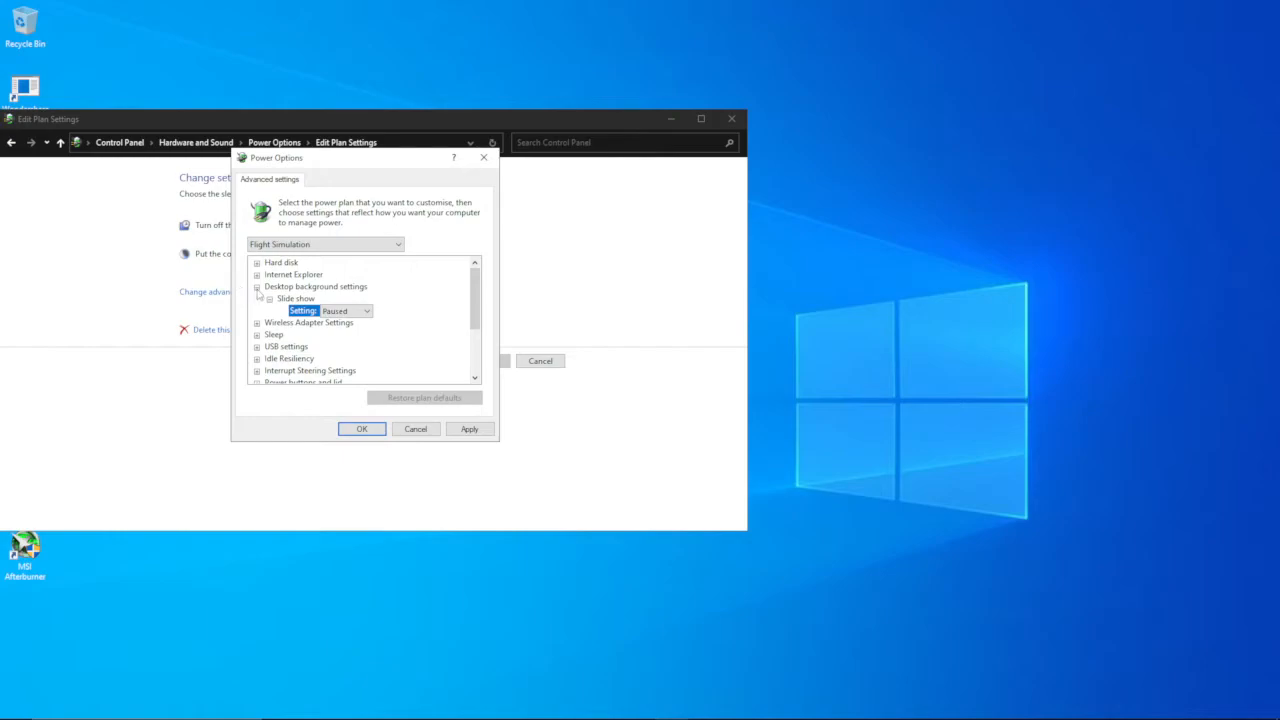
{"action": "left_click", "coordinate": [257, 288]}
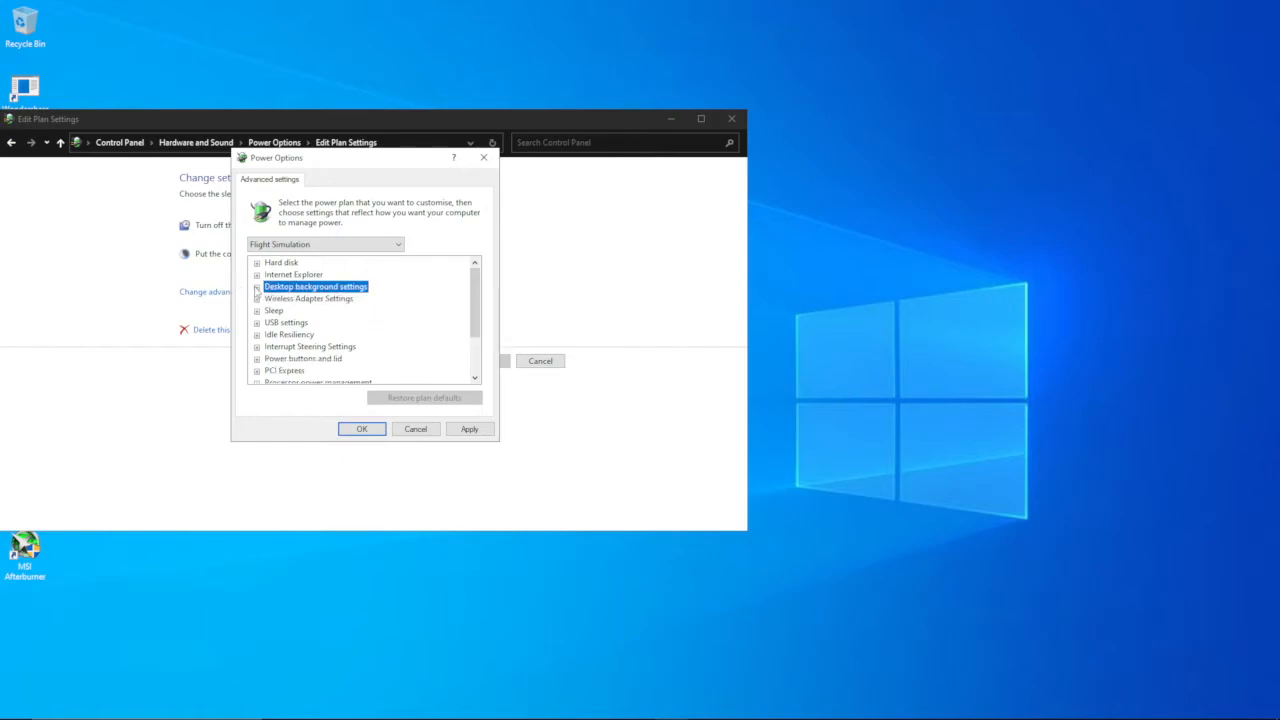
Check the Wireless Adapter Settings' Power Saving Mode and its available options without changing the selection.
{"action": "left_click", "coordinate": [257, 299]}
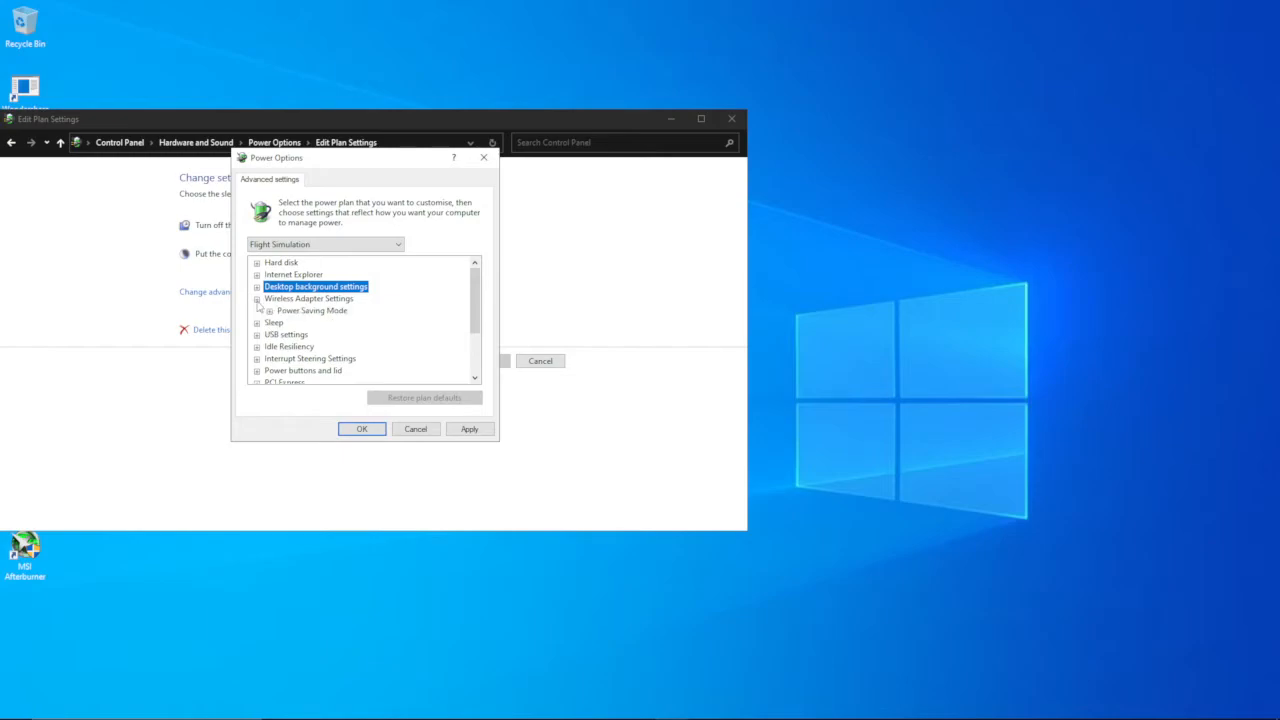
{"action": "left_click", "coordinate": [270, 311]}
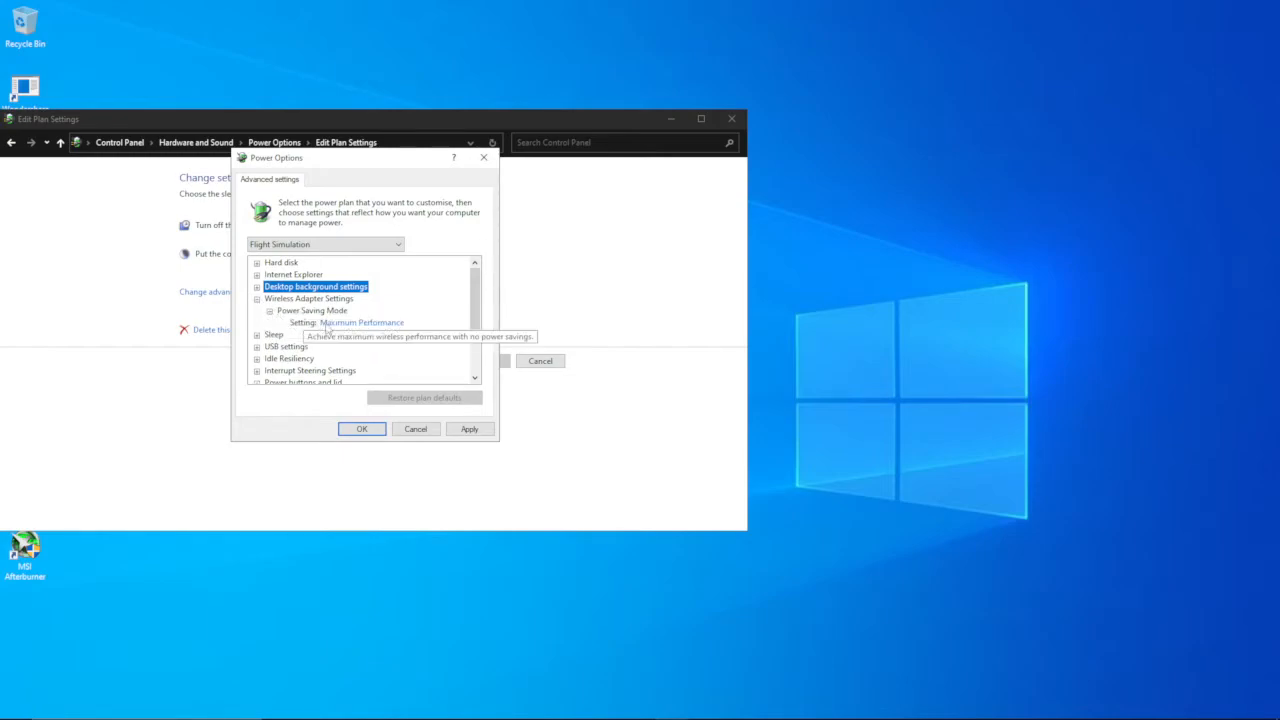
{"action": "left_click", "coordinate": [323, 324]}
{"action": "left_click", "coordinate": [323, 324]}
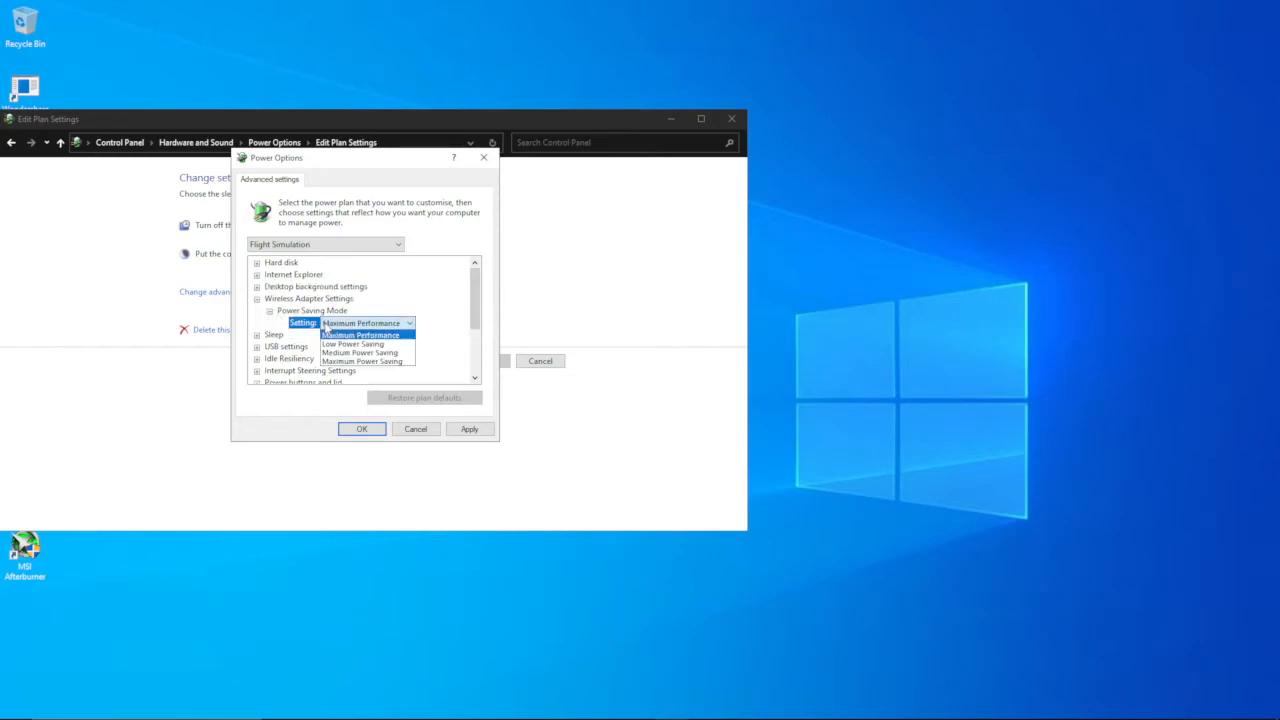
{"action": "left_click", "coordinate": [257, 299]}
{"action": "left_click", "coordinate": [257, 299]}
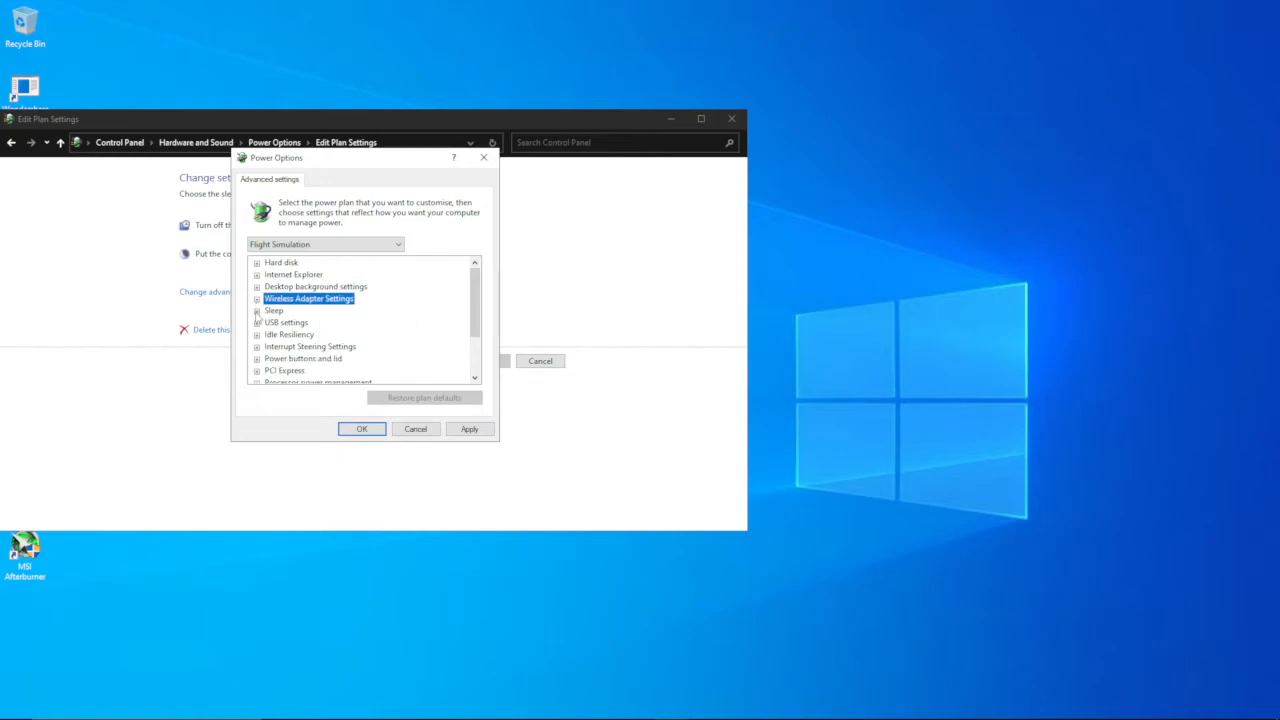
Set Allow Away Mode Policy to No in the Sleep settings.
{"action": "left_click", "coordinate": [257, 311]}
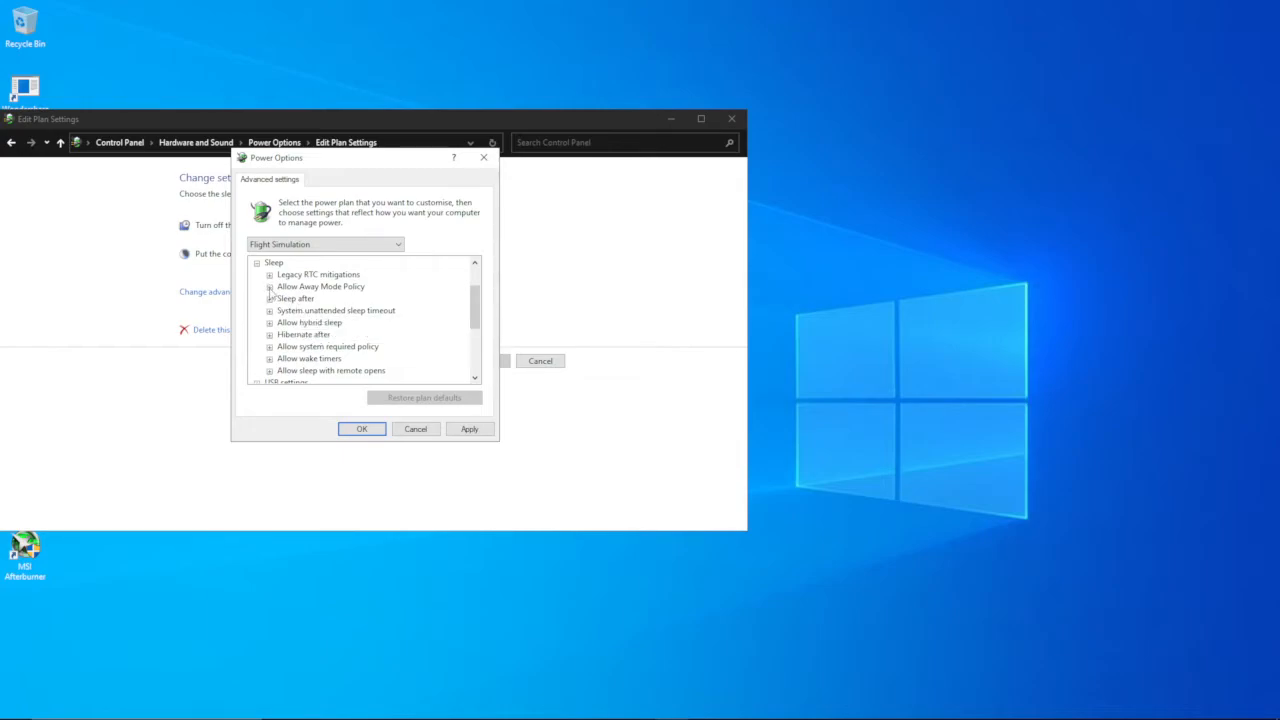
{"action": "left_click", "coordinate": [269, 288]}
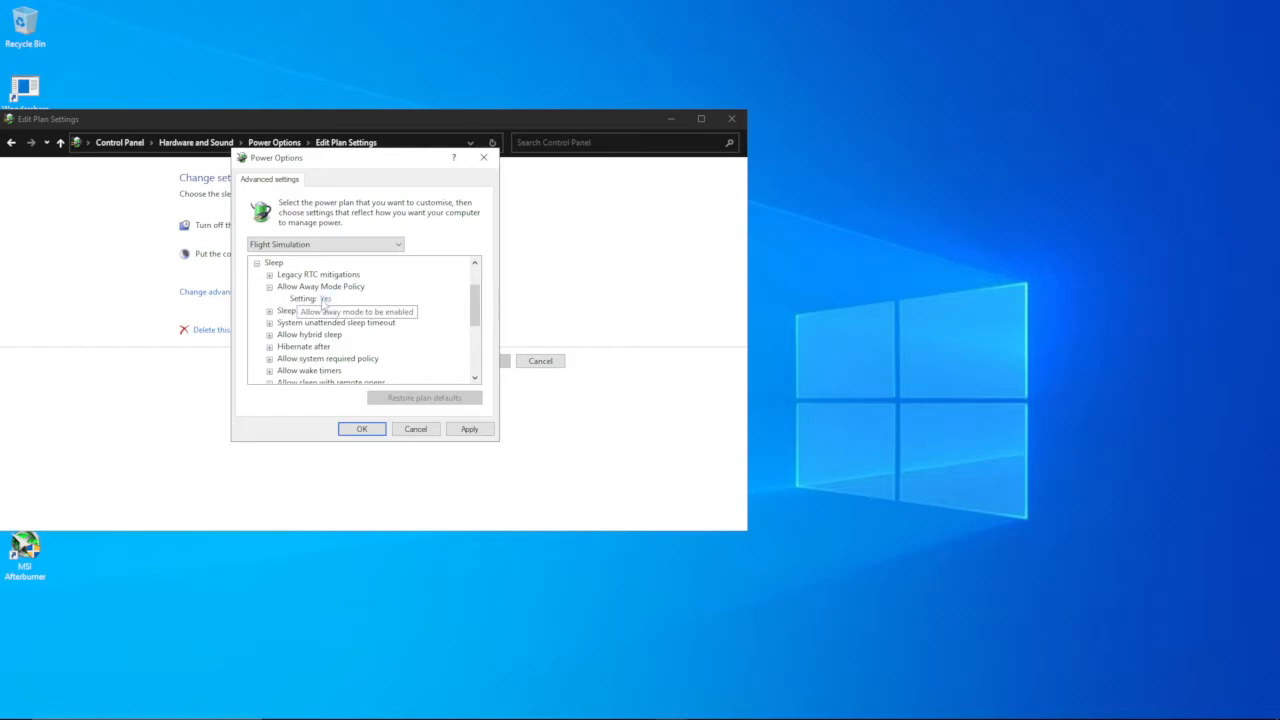
{"action": "left_click", "coordinate": [325, 301]}
{"action": "left_click", "coordinate": [335, 300]}
{"action": "left_click", "coordinate": [335, 316]}
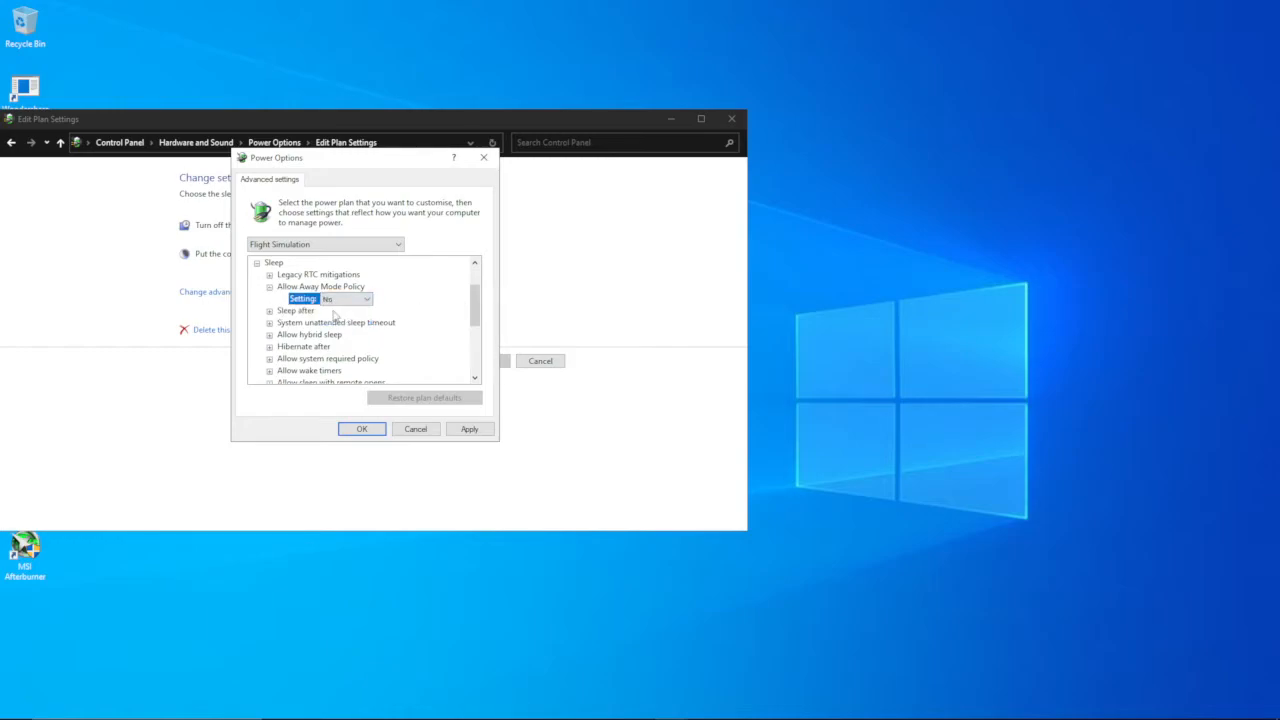
{"action": "left_click", "coordinate": [269, 288]}
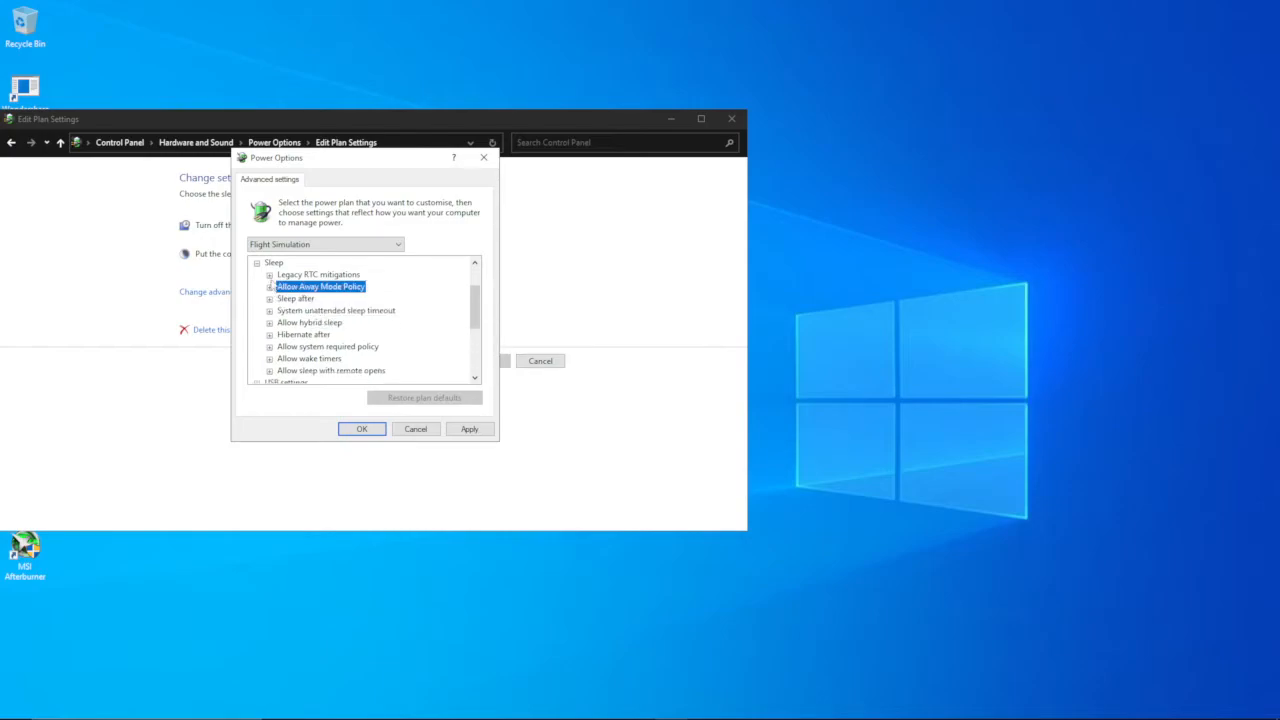
Check the Legacy RTC mitigations and Sleep after settings in the Sleep group.
{"action": "left_click", "coordinate": [269, 275]}
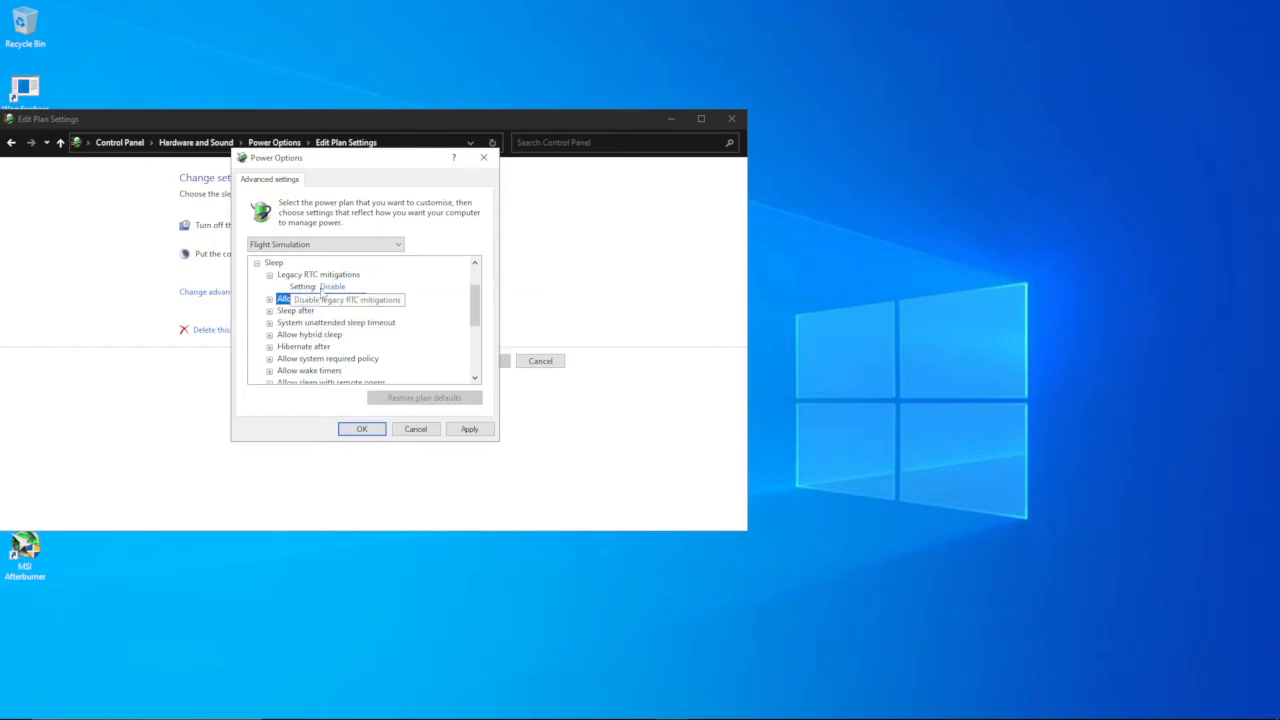
{"action": "left_click", "coordinate": [269, 275]}
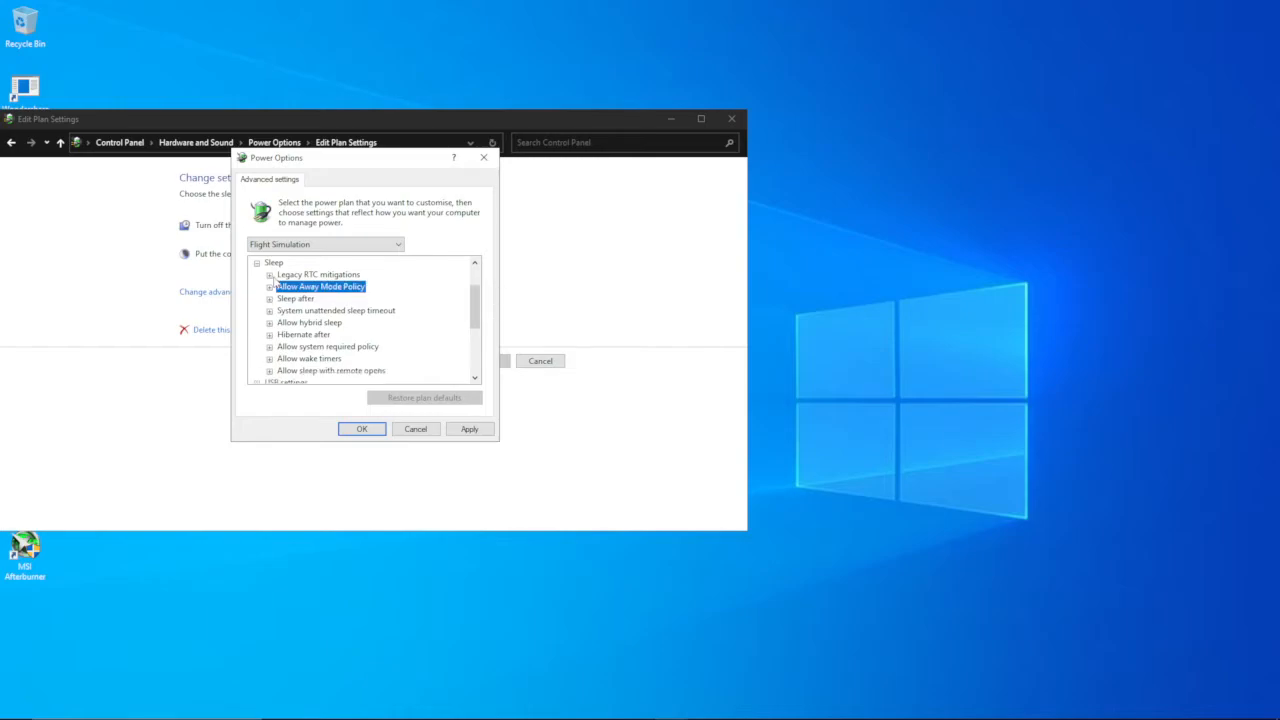
{"action": "left_click", "coordinate": [269, 299]}
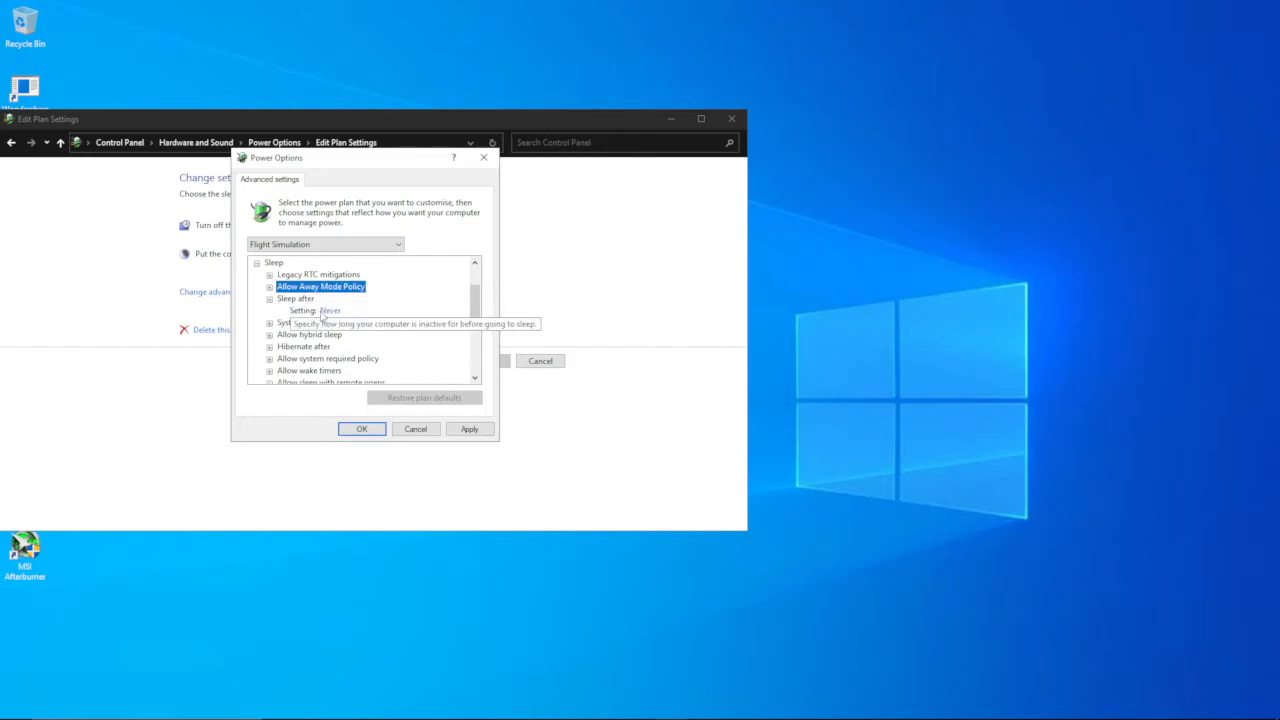
{"action": "left_click", "coordinate": [269, 299]}
Set the system unattended sleep timeout to 999 minutes.
{"action": "left_click", "coordinate": [269, 311]}
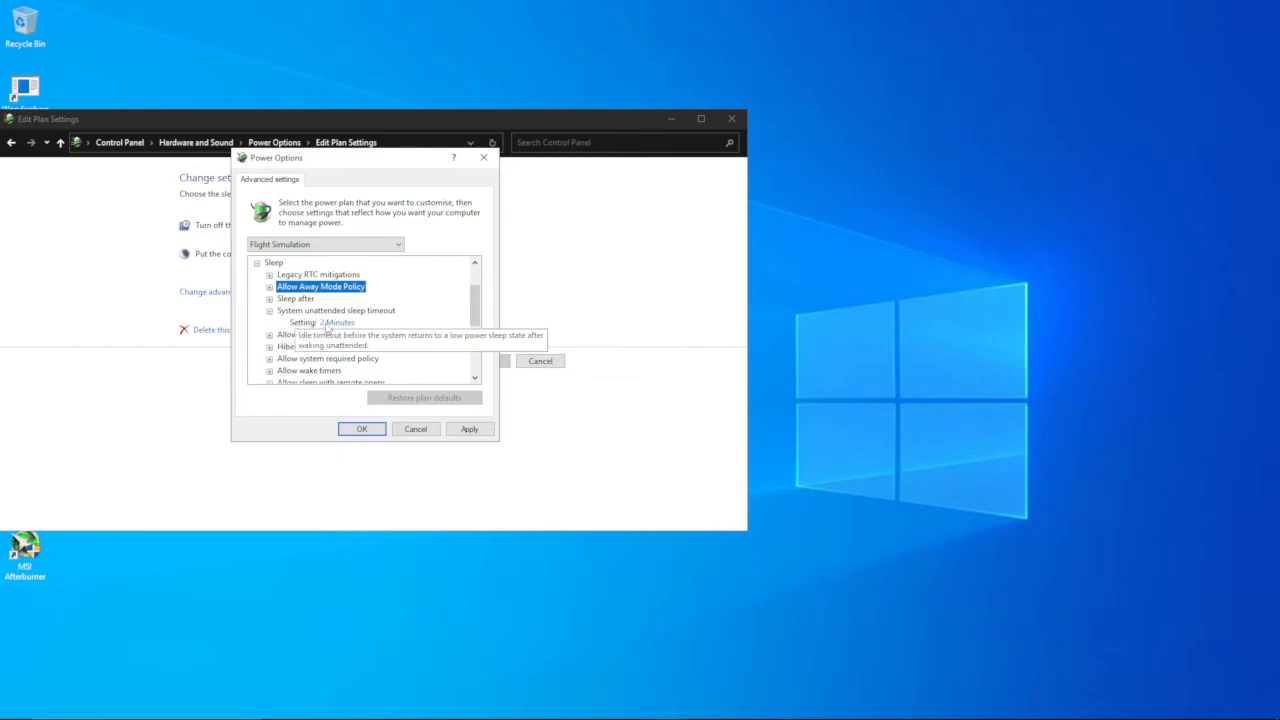
{"action": "left_click", "coordinate": [327, 323]}
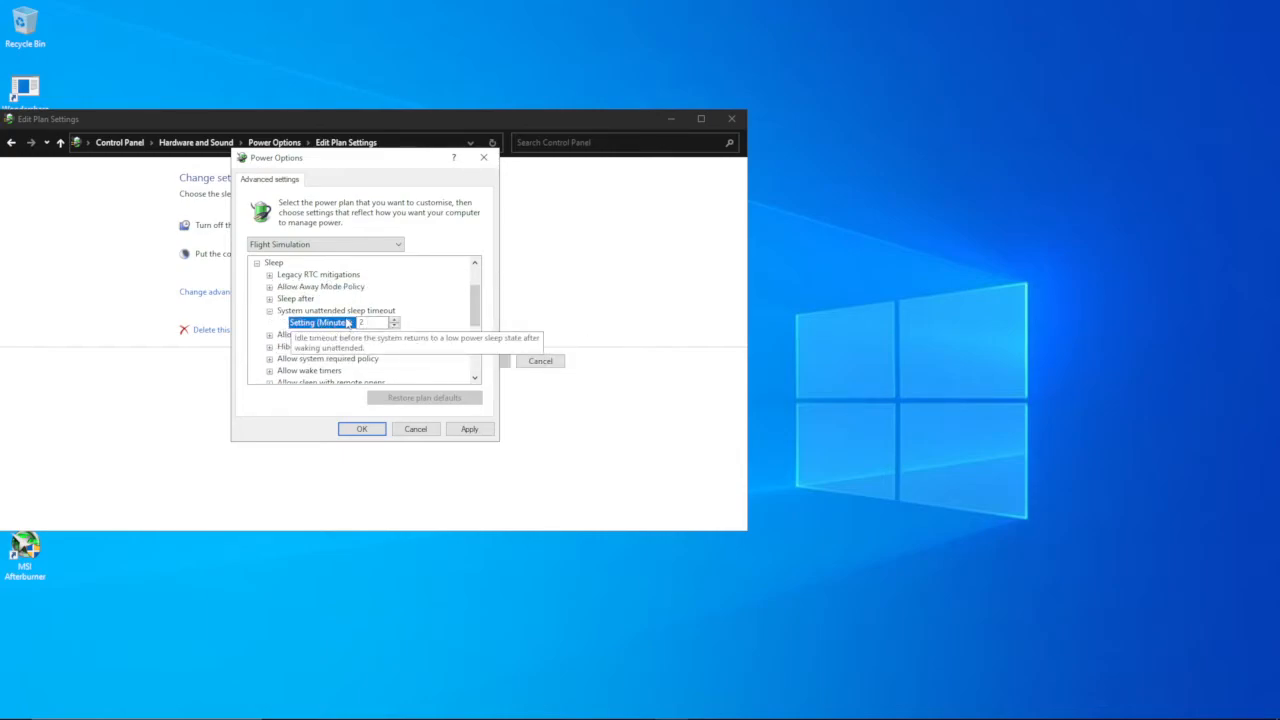
{"action": "double_click", "coordinate": [361, 322]}
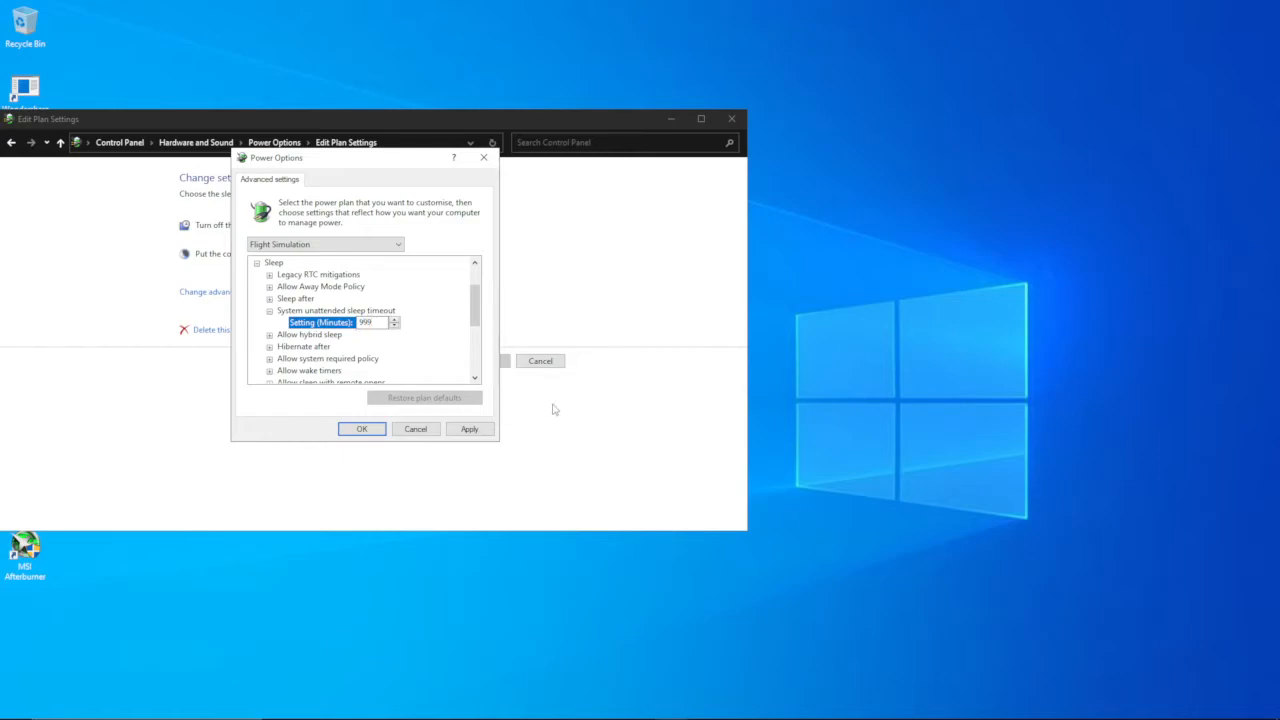
{"action": "left_click", "coordinate": [269, 311]}
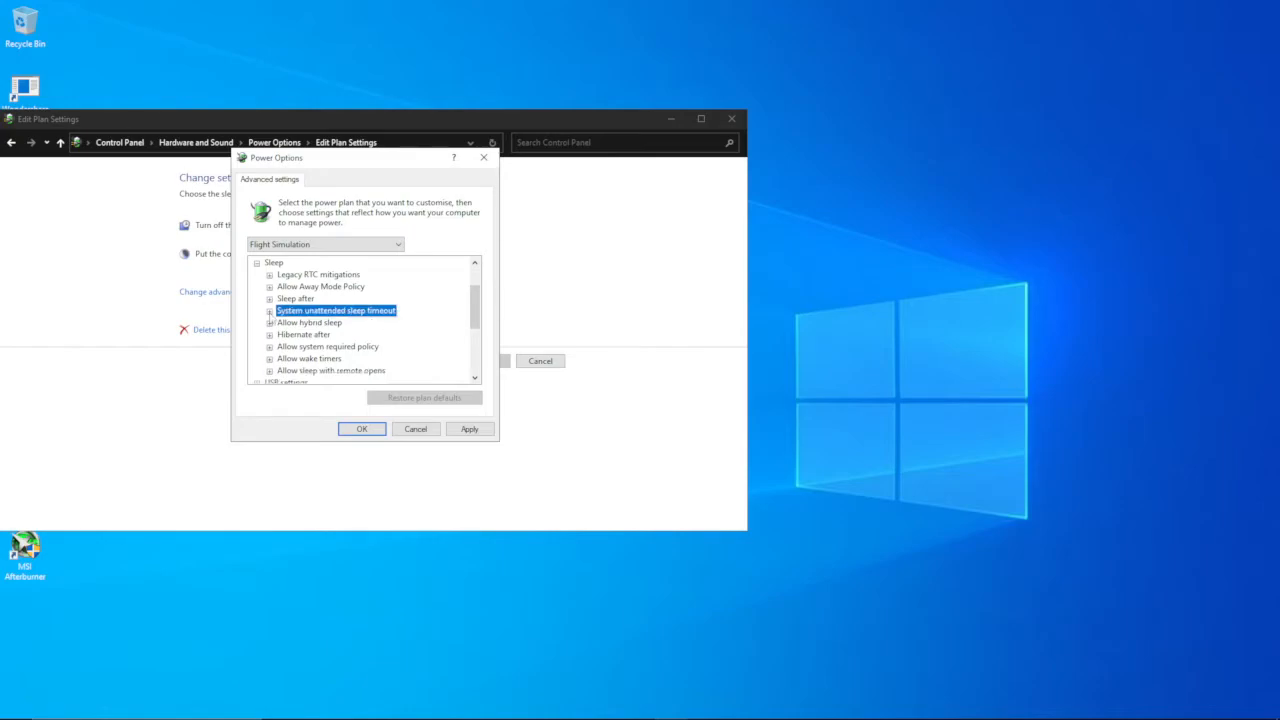
Set Allow hybrid sleep to Off in the Sleep settings.
{"action": "left_click", "coordinate": [269, 323]}
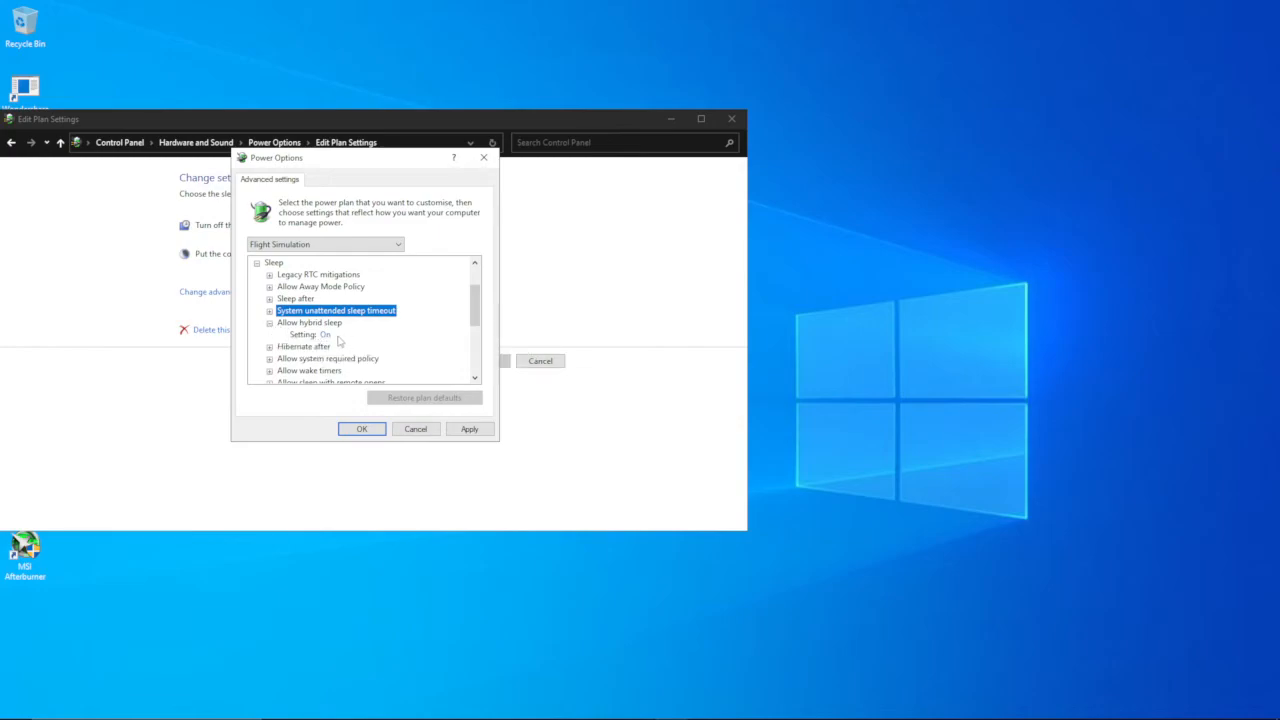
{"action": "left_click", "coordinate": [328, 335]}
{"action": "left_click", "coordinate": [334, 337]}
{"action": "left_click", "coordinate": [334, 349]}
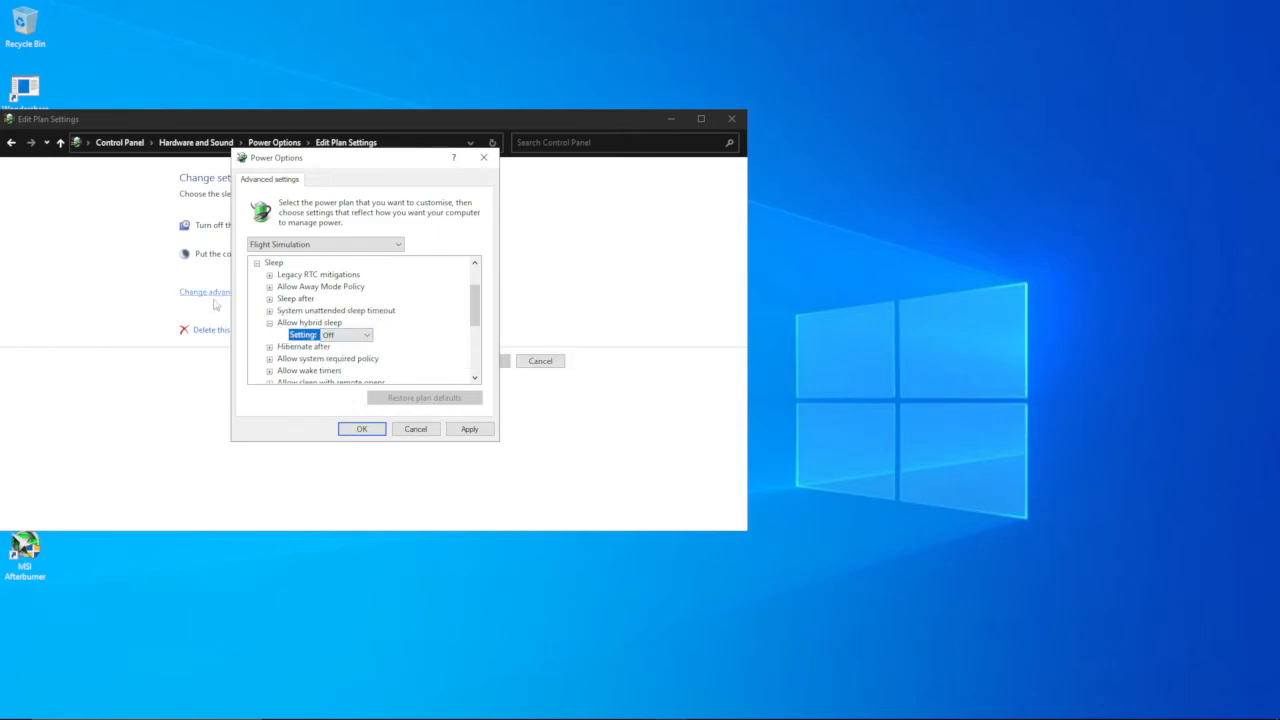
Check the Hibernate after setting in the Sleep group.
{"action": "left_click", "coordinate": [269, 323]}
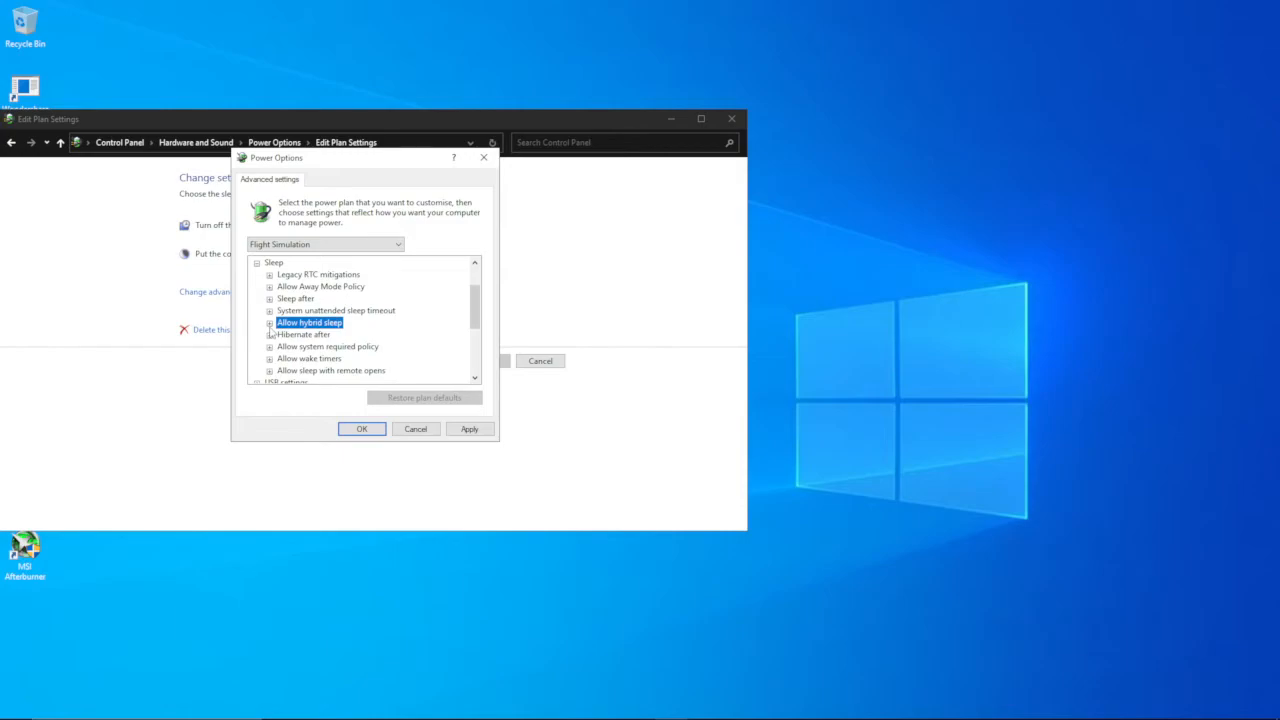
{"action": "left_click", "coordinate": [270, 336]}
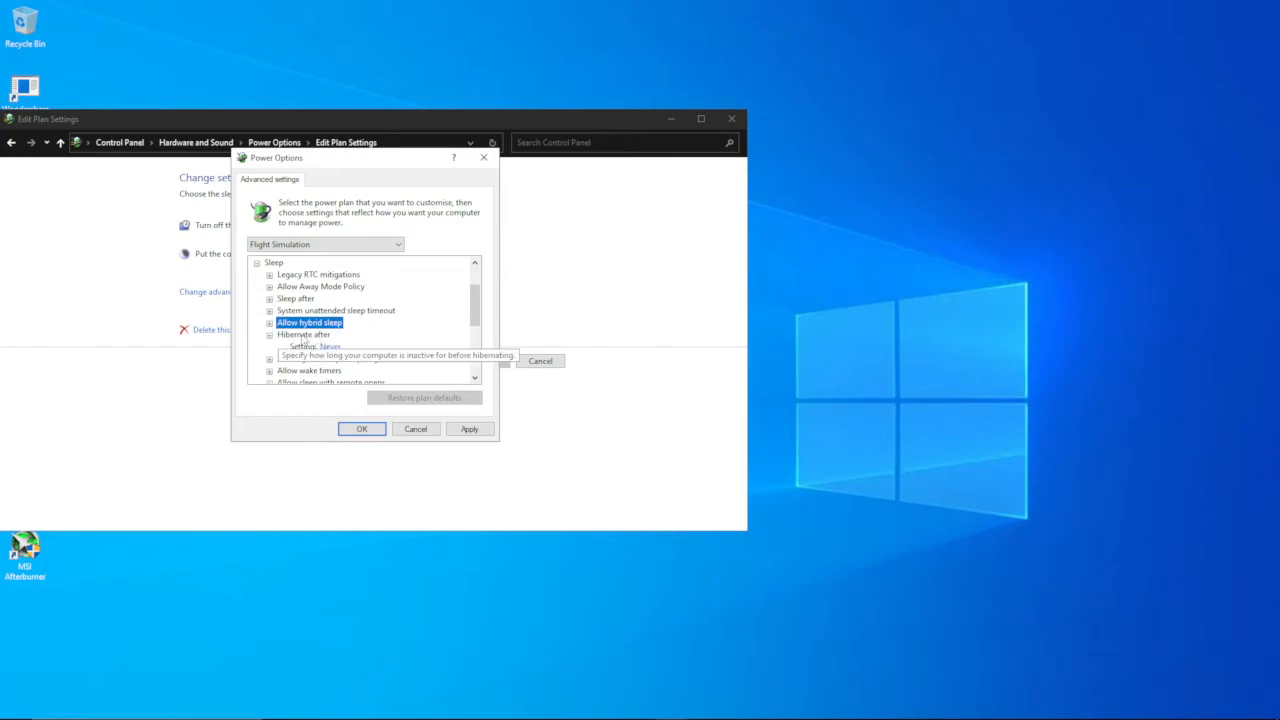
{"action": "left_click", "coordinate": [269, 336]}
Set Allow system required policy to No in the Sleep settings.
{"action": "left_click", "coordinate": [269, 347]}
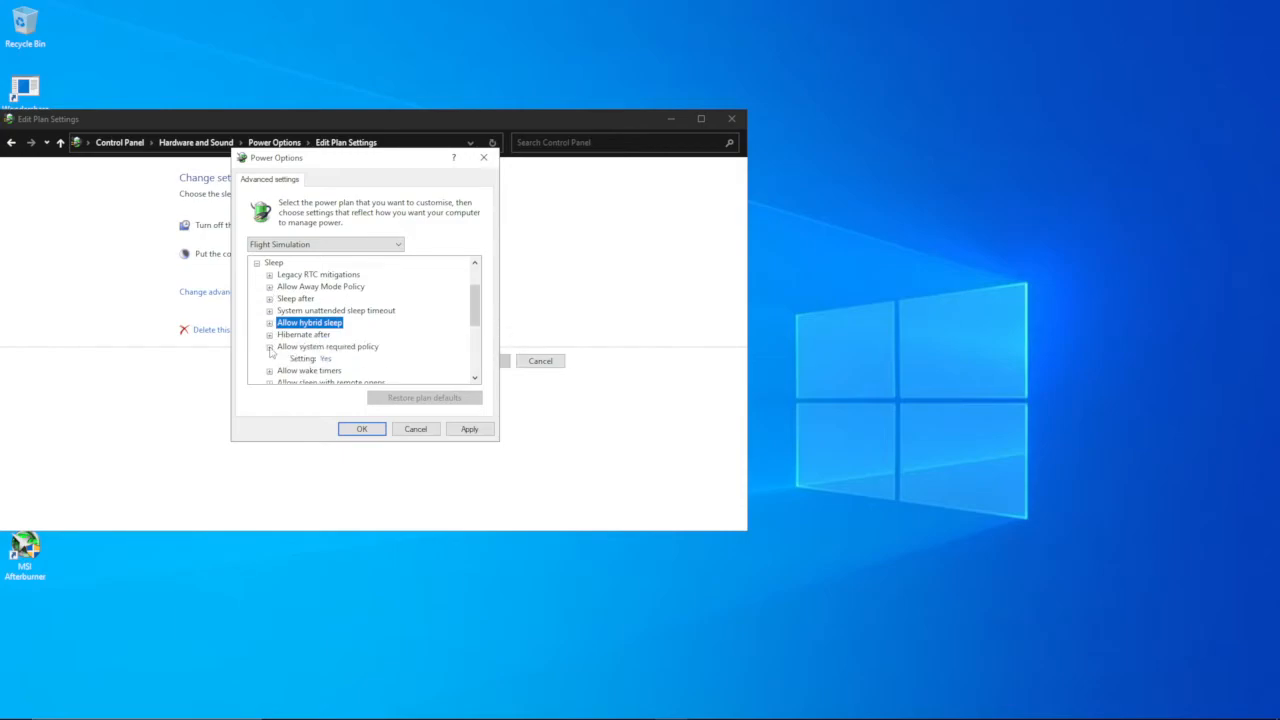
{"action": "left_click", "coordinate": [328, 359]}
{"action": "left_click", "coordinate": [330, 360]}
{"action": "left_click", "coordinate": [328, 370]}
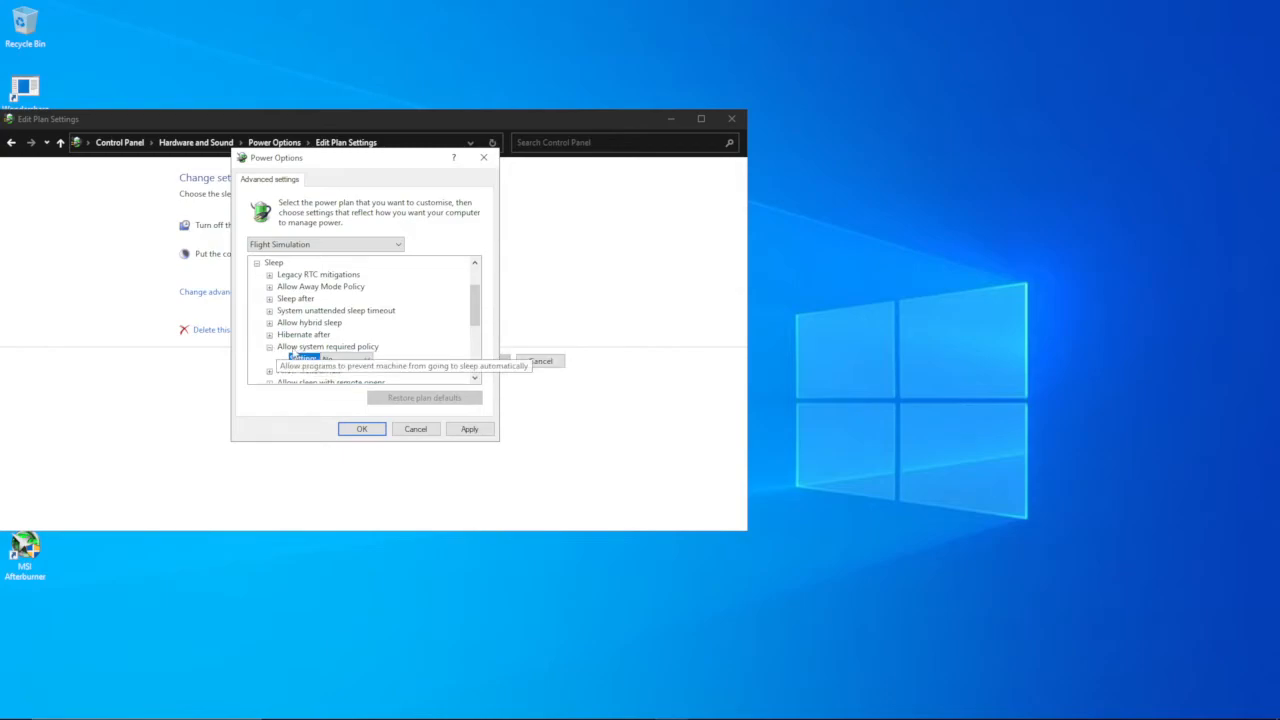
{"action": "left_click", "coordinate": [268, 347]}
Set Allow wake timers to Disable in the Sleep settings.
{"action": "left_click", "coordinate": [269, 359]}
{"action": "left_click", "coordinate": [340, 371]}
{"action": "left_click", "coordinate": [342, 372]}
{"action": "left_click", "coordinate": [334, 381]}
{"action": "scroll", "coordinate": [320, 330], "scroll_direction": "down", "scroll_amount": 3}
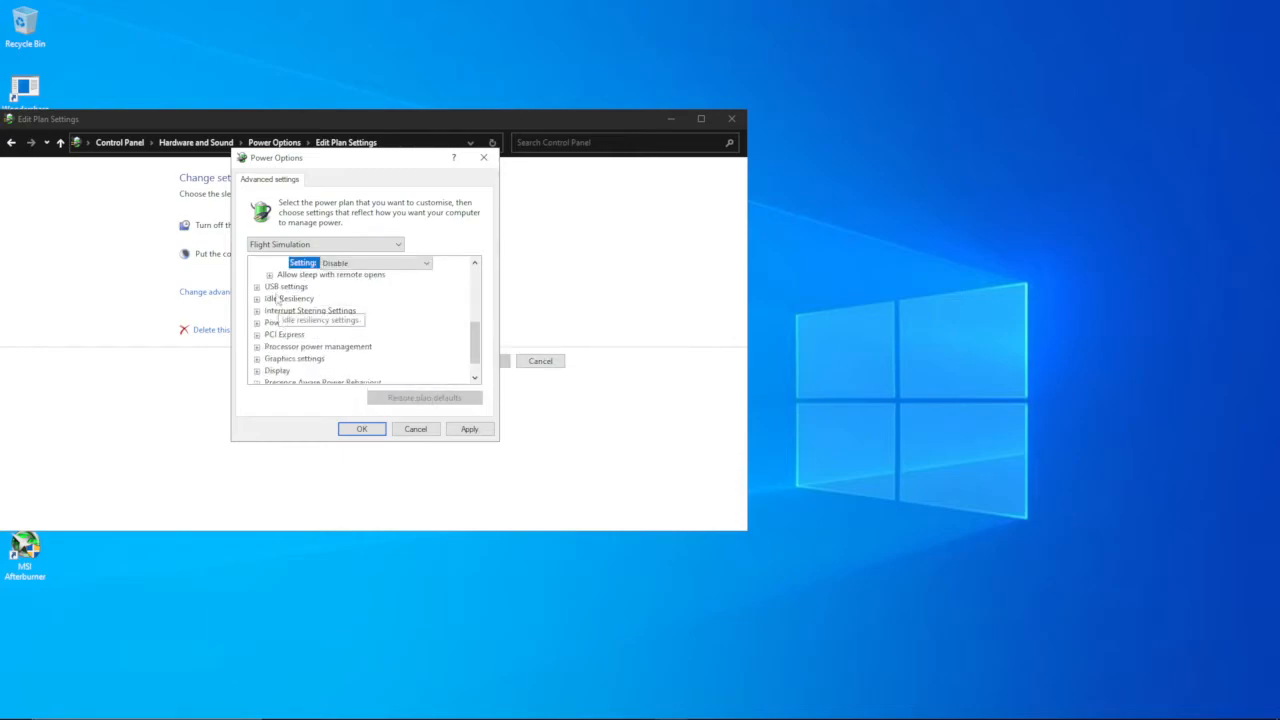
{"action": "scroll", "coordinate": [278, 310], "scroll_direction": "up", "scroll_amount": 2}
{"action": "left_click", "coordinate": [269, 324]}
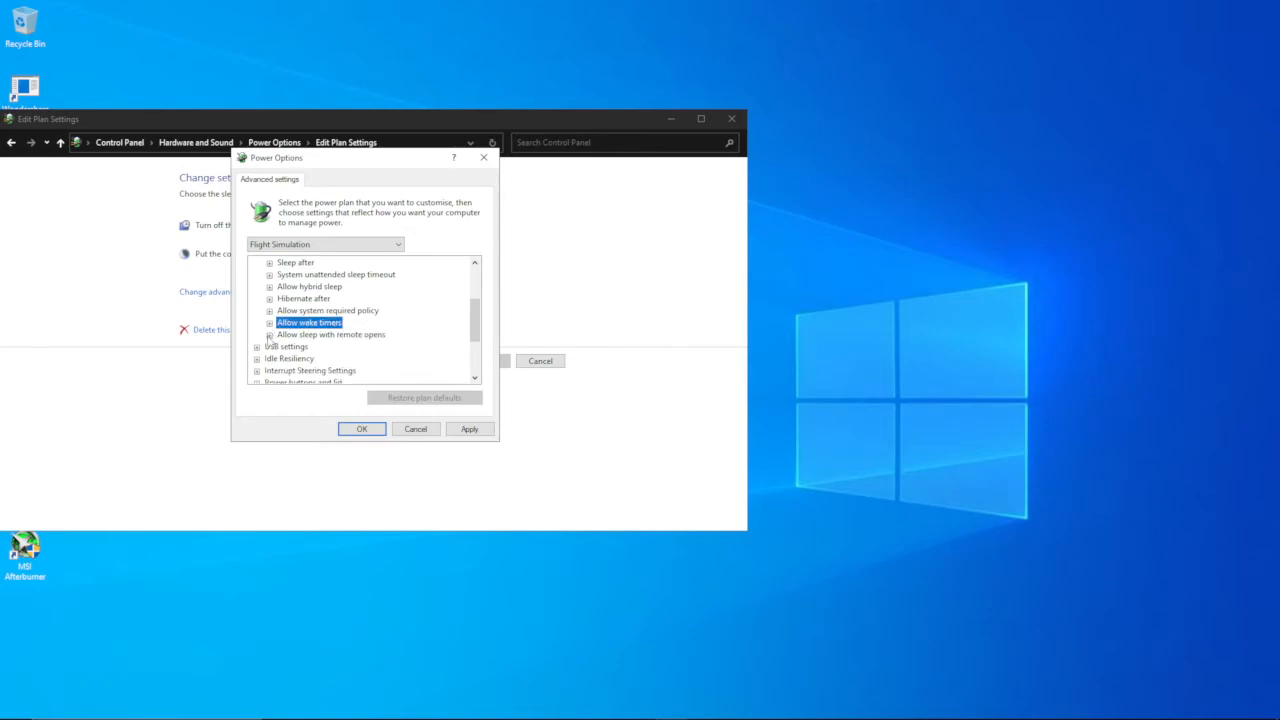
Set Allow sleep with remote opens to Off and collapse the Sleep group.
{"action": "left_click", "coordinate": [269, 335]}
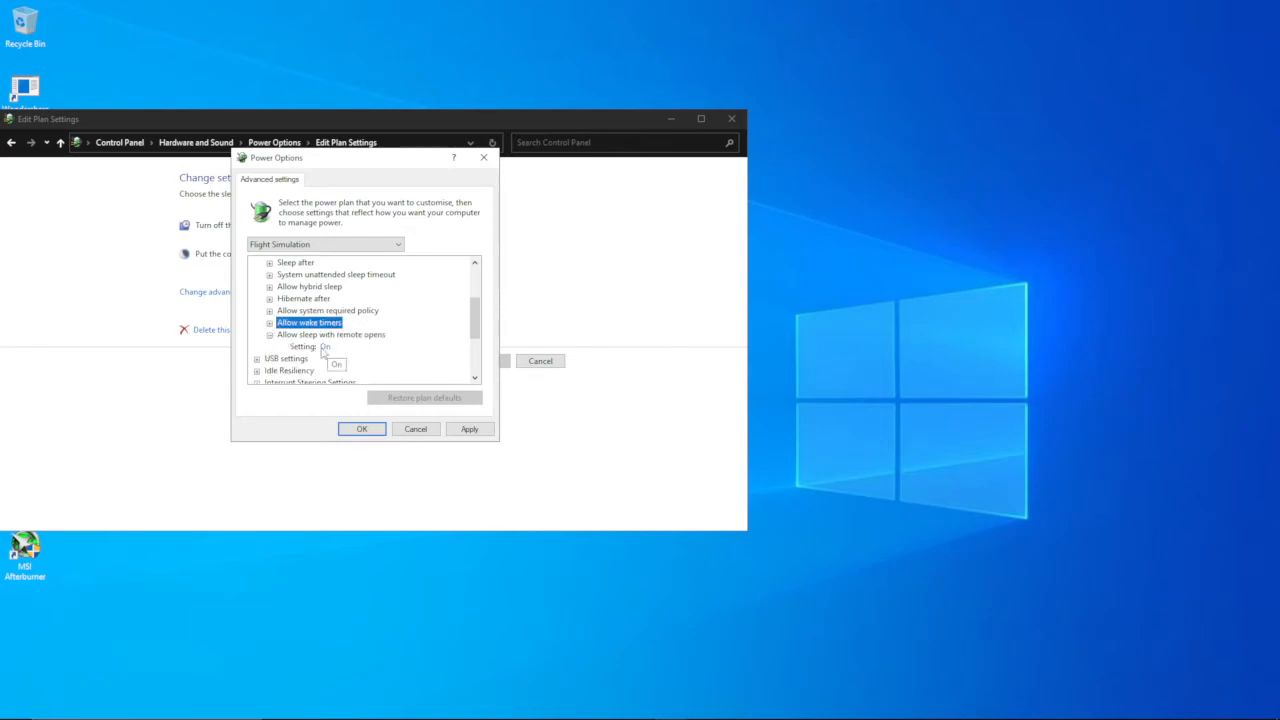
{"action": "left_click", "coordinate": [324, 348]}
{"action": "left_click", "coordinate": [332, 349]}
{"action": "left_click", "coordinate": [330, 359]}
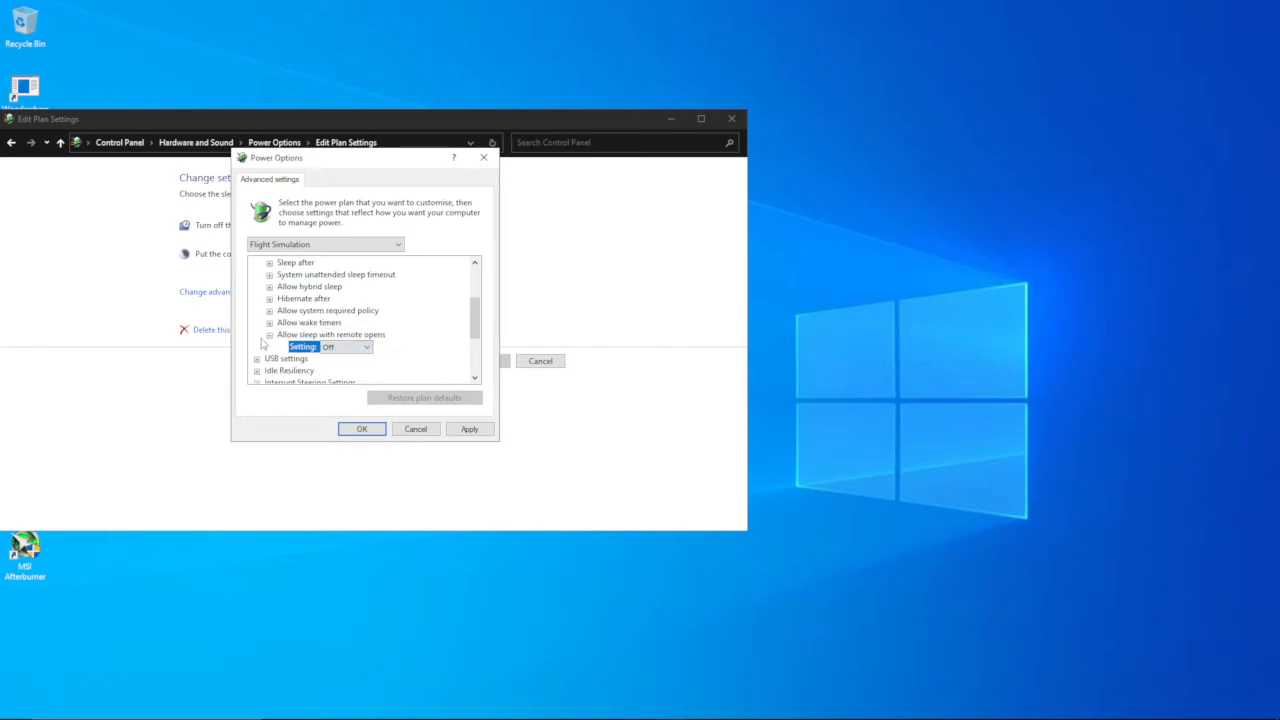
{"action": "left_click", "coordinate": [269, 336]}
{"action": "scroll", "coordinate": [268, 340], "scroll_direction": "up", "scroll_amount": 3}
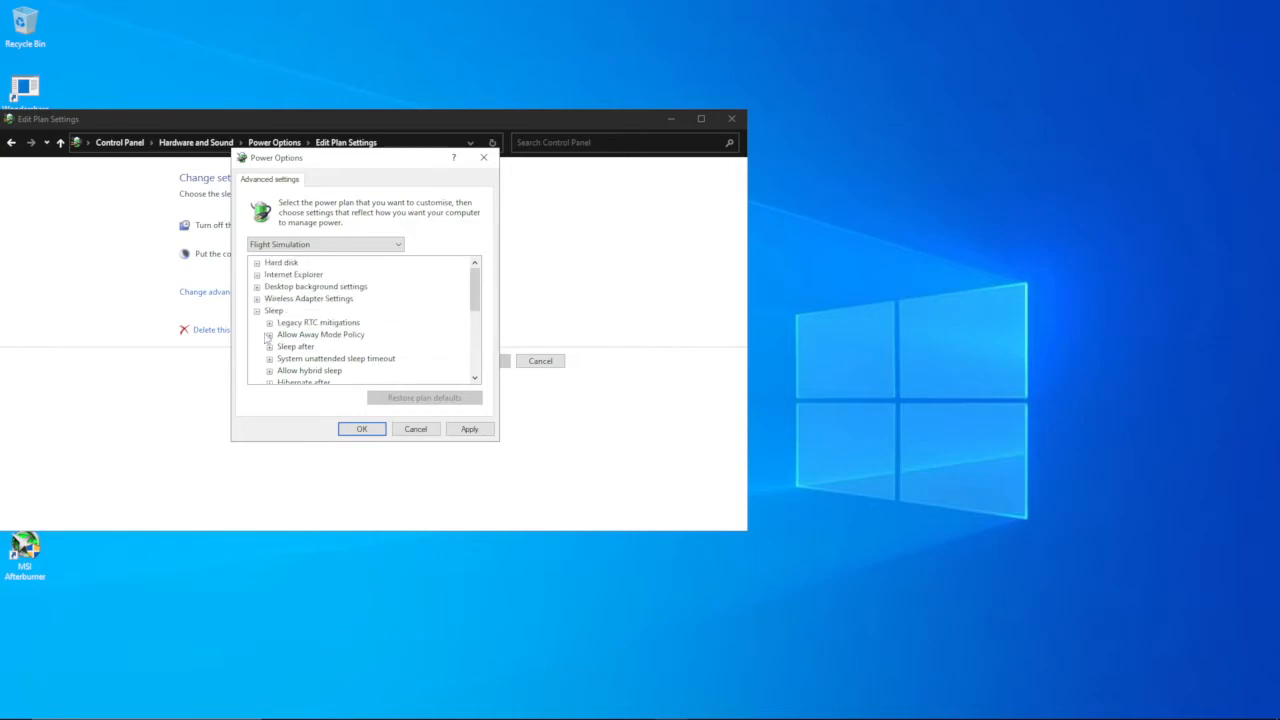
{"action": "left_click", "coordinate": [256, 311]}
Check the USB 3 Link Power Management and Setting IOC on all TDs options in the USB settings.
{"action": "left_click", "coordinate": [256, 323]}
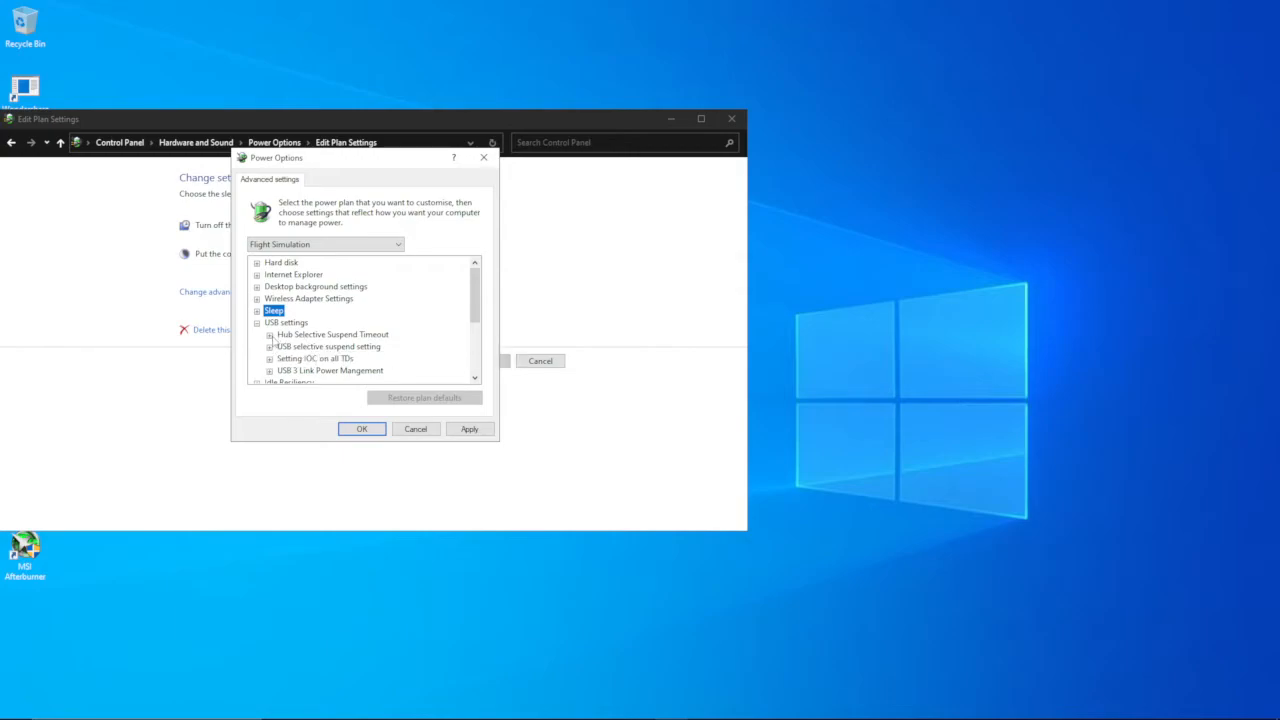
{"action": "scroll", "coordinate": [271, 372], "scroll_direction": "down", "scroll_amount": 1}
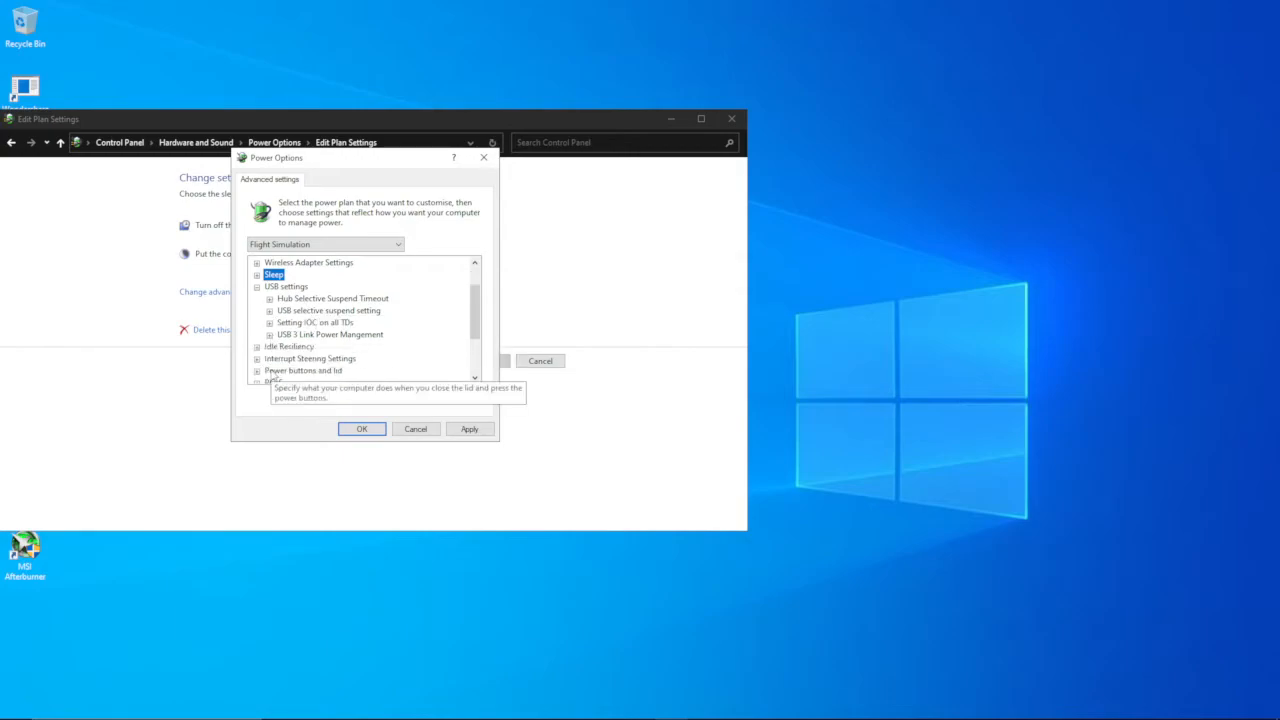
{"action": "left_click", "coordinate": [270, 335]}
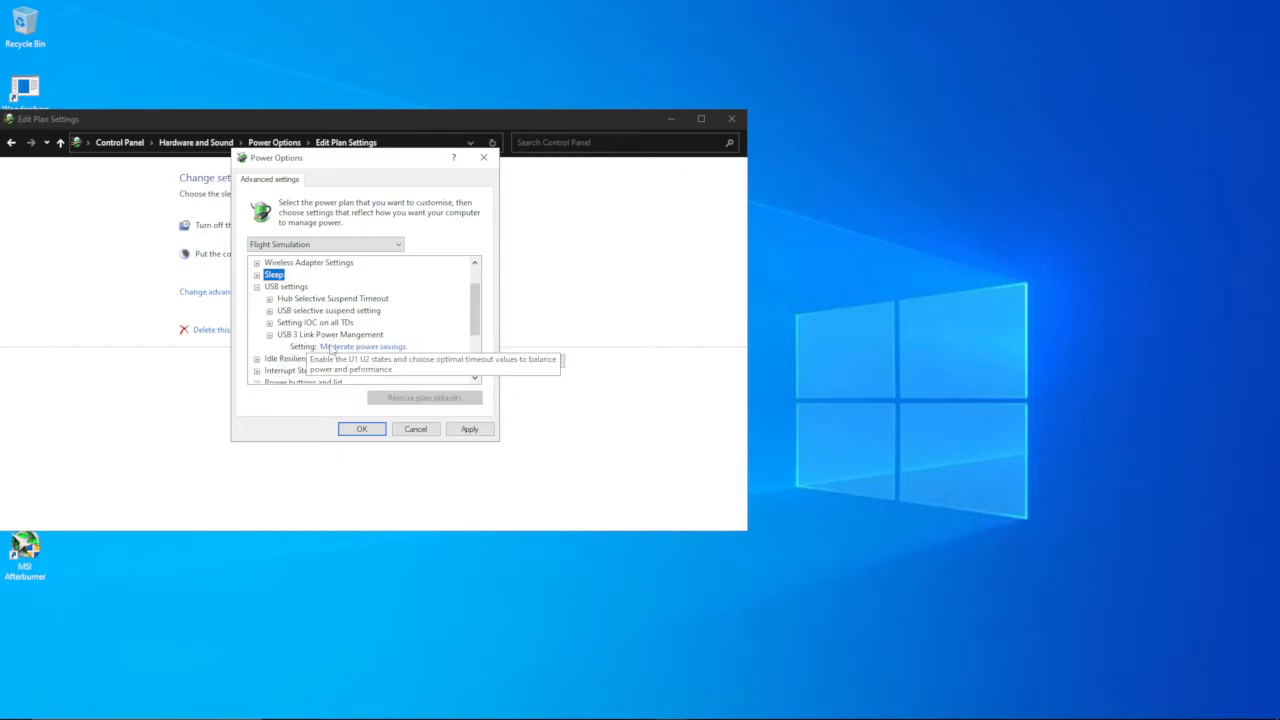
{"action": "left_click", "coordinate": [271, 336]}
{"action": "left_click", "coordinate": [270, 323]}
{"action": "left_click", "coordinate": [269, 324]}
Set the USB selective suspend setting to Disabled and collapse the USB settings.
{"action": "left_click", "coordinate": [269, 311]}
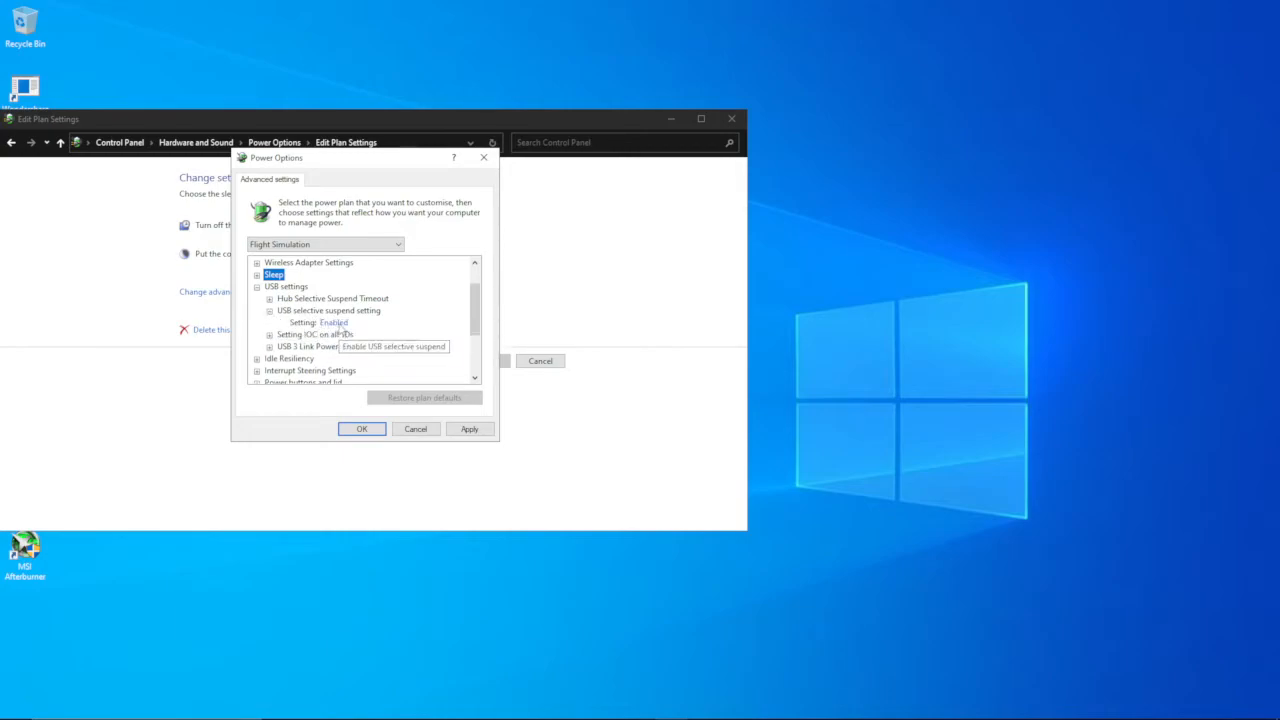
{"action": "left_click", "coordinate": [339, 325]}
{"action": "left_click", "coordinate": [340, 329]}
{"action": "left_click", "coordinate": [340, 343]}
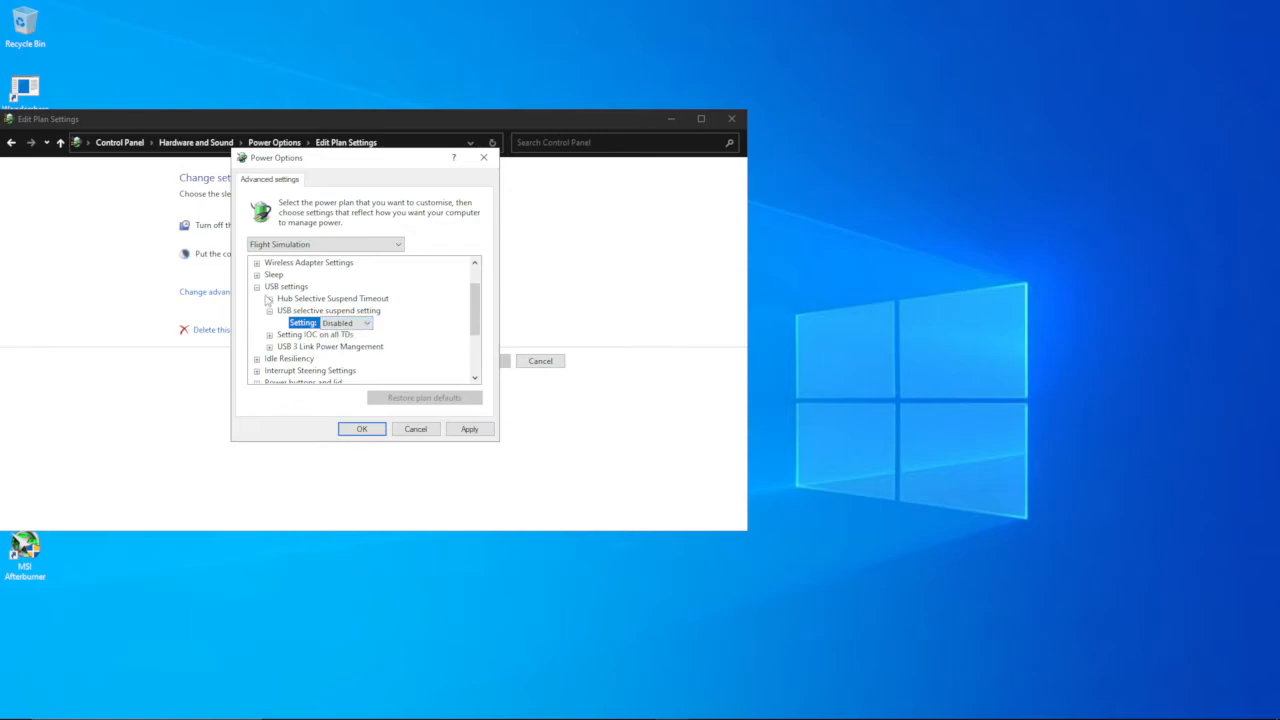
{"action": "left_click", "coordinate": [269, 311]}
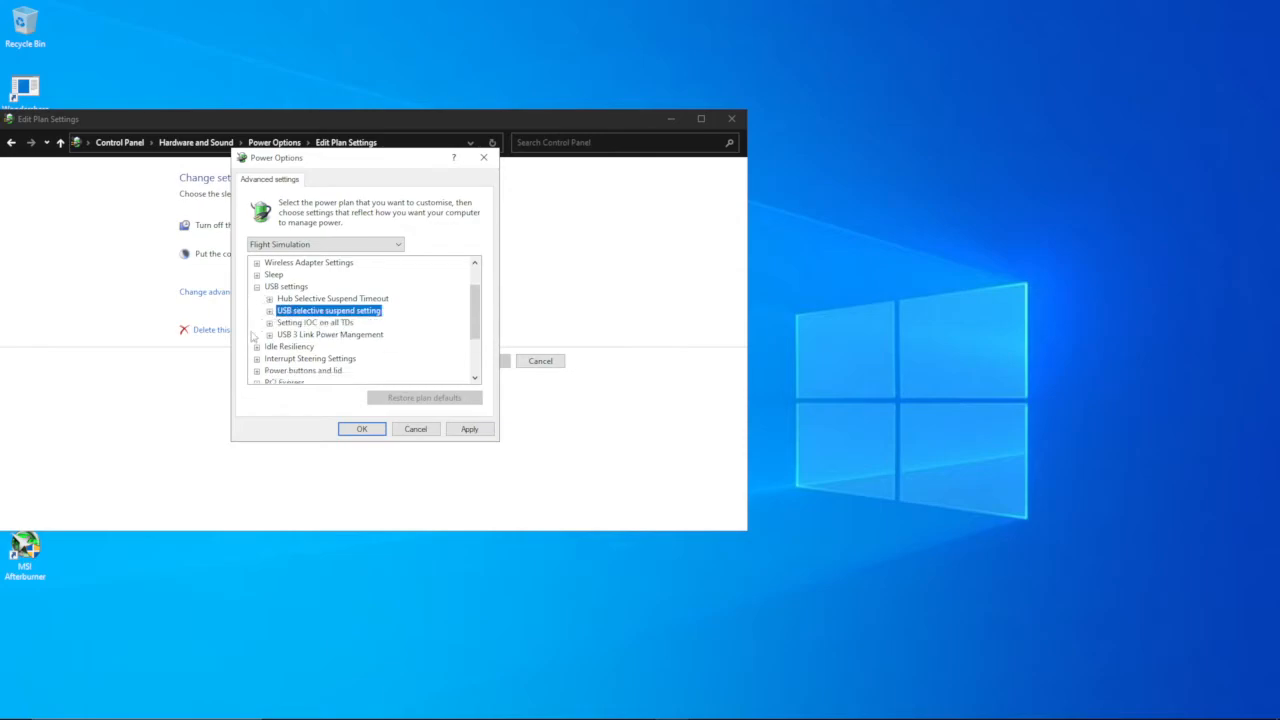
{"action": "left_click", "coordinate": [256, 287]}
Disable deep sleep in the Idle Resiliency settings.
{"action": "left_click", "coordinate": [256, 299]}
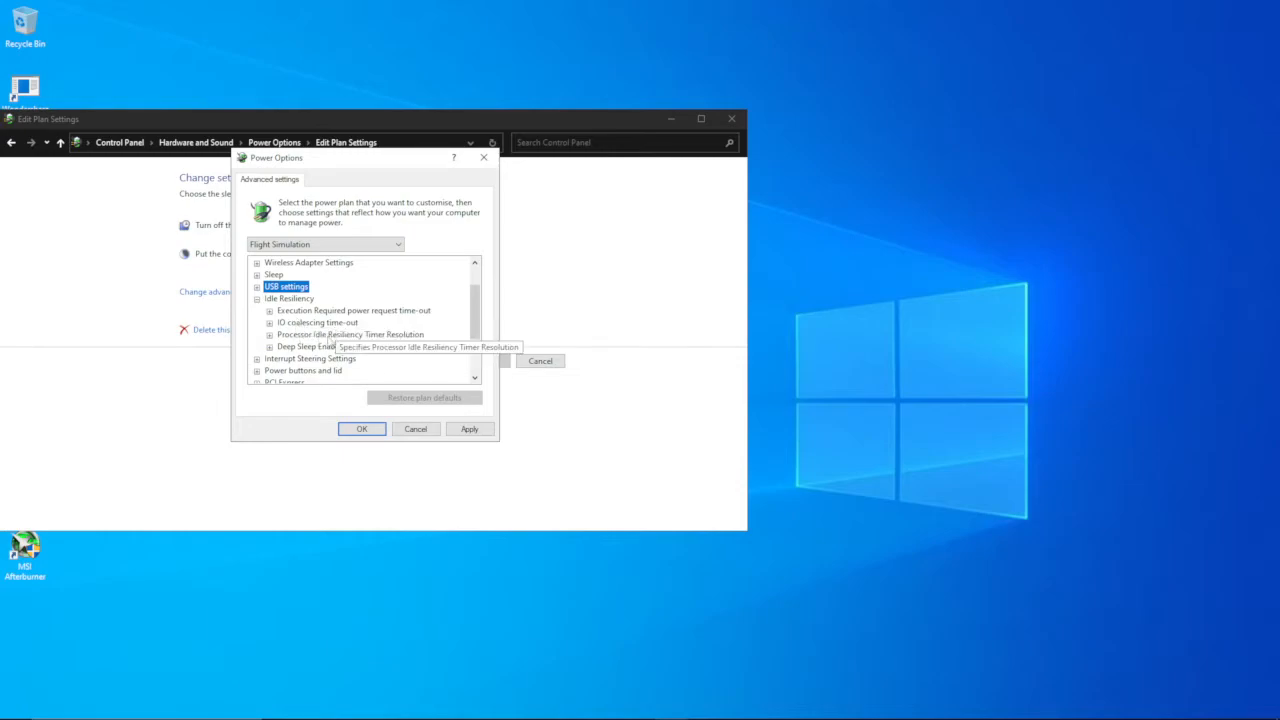
{"action": "left_click", "coordinate": [269, 347]}
{"action": "left_click", "coordinate": [336, 359]}
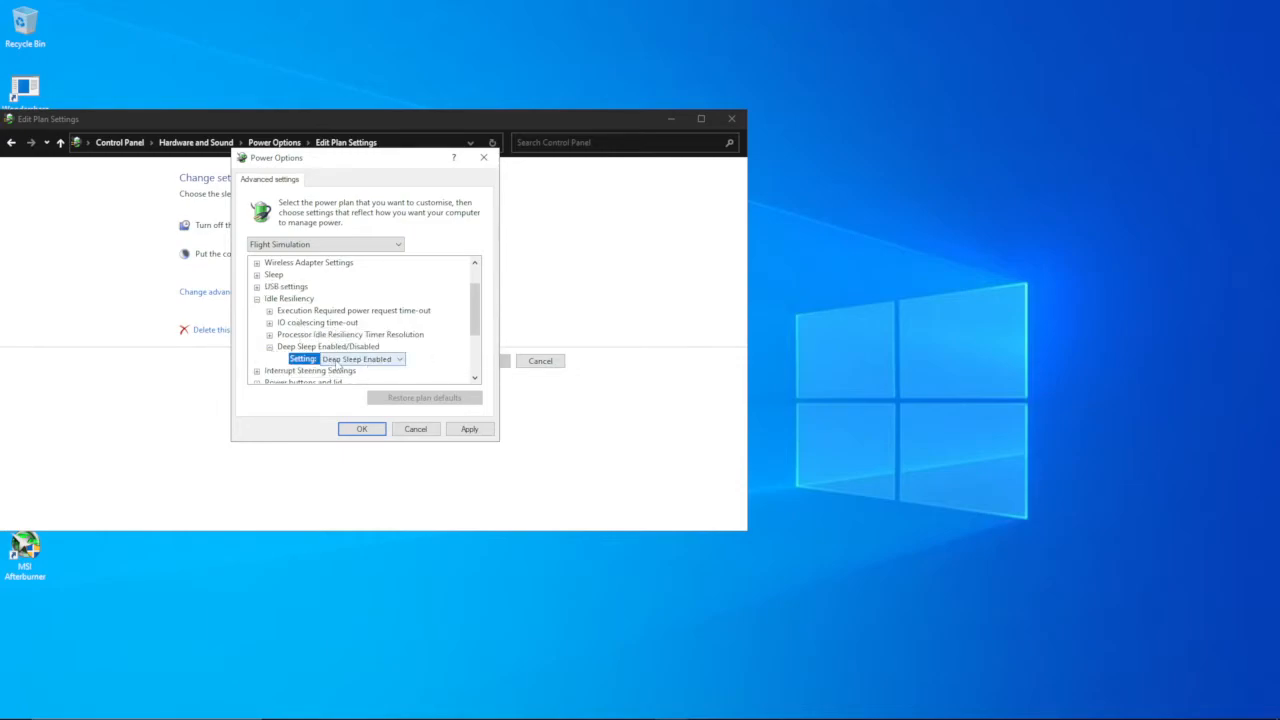
{"action": "left_click", "coordinate": [348, 360]}
{"action": "left_click", "coordinate": [348, 371]}
{"action": "left_click", "coordinate": [269, 347]}
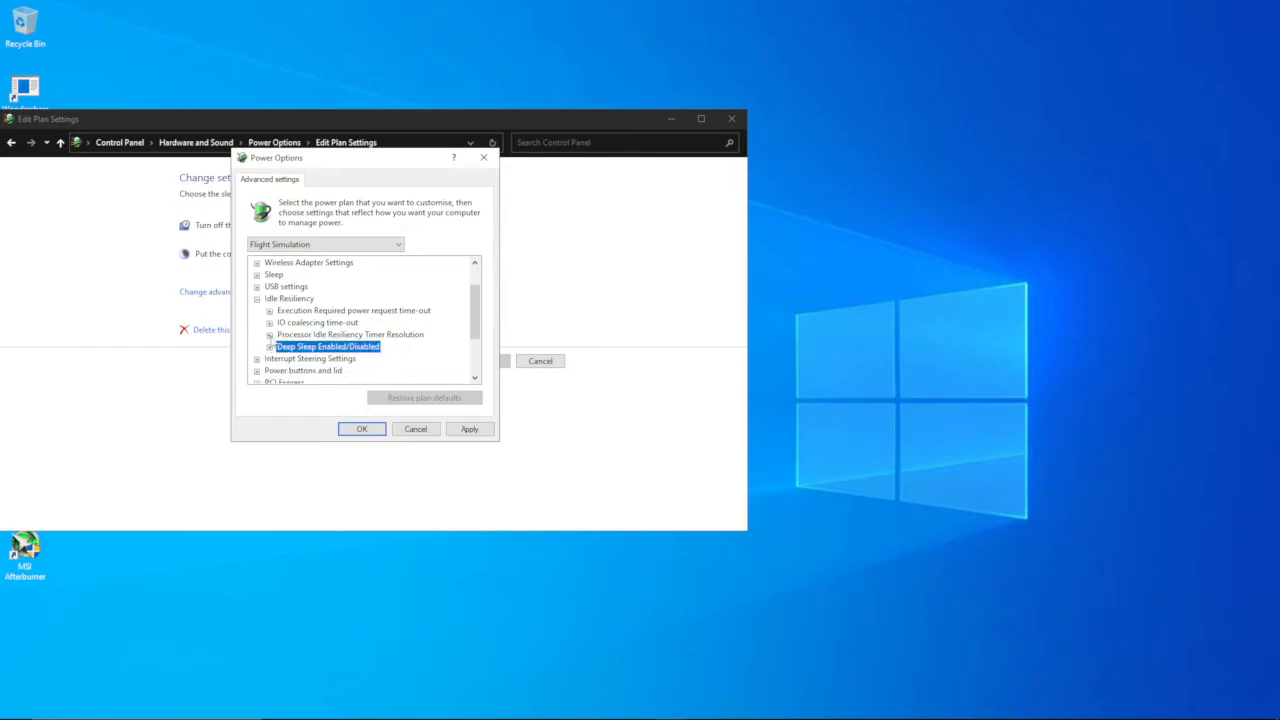
Check the Processor Idle Resiliency Timer Resolution and Execution Required power request time-out settings in Idle Resiliency.
{"action": "left_click", "coordinate": [269, 336]}
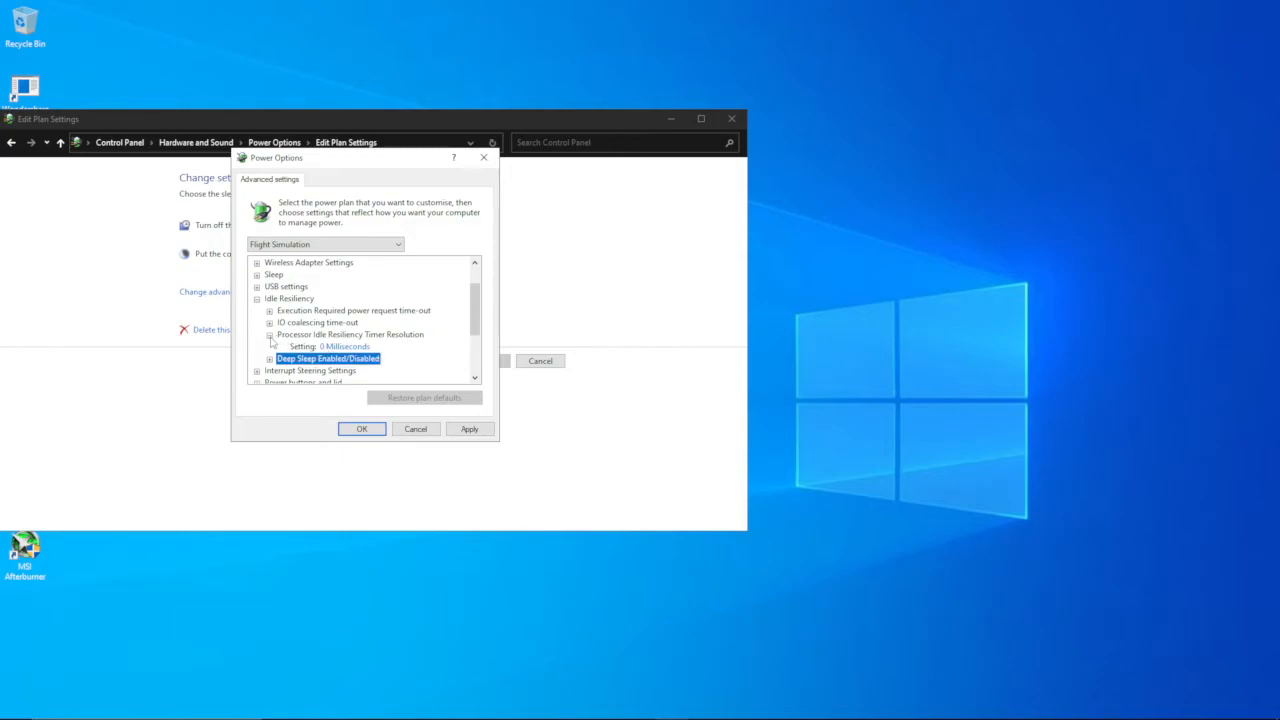
{"action": "left_click", "coordinate": [269, 335]}
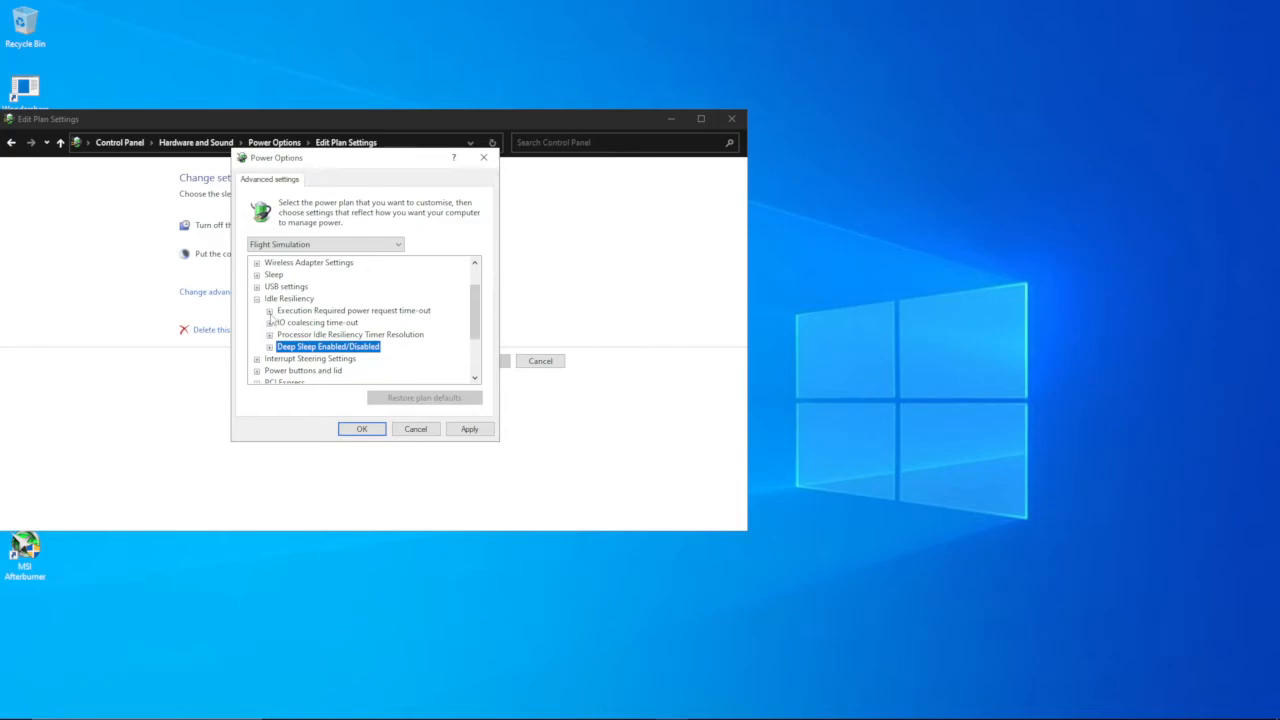
{"action": "left_click", "coordinate": [269, 312]}
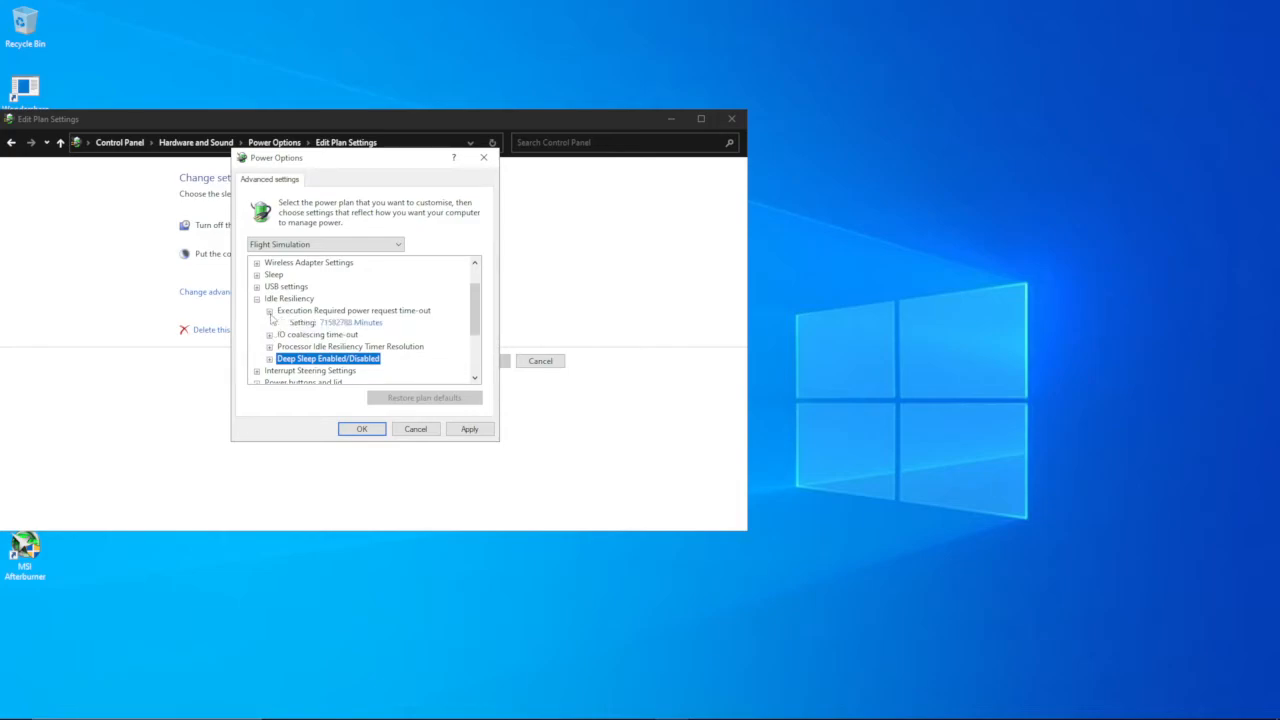
{"action": "left_click", "coordinate": [269, 311]}
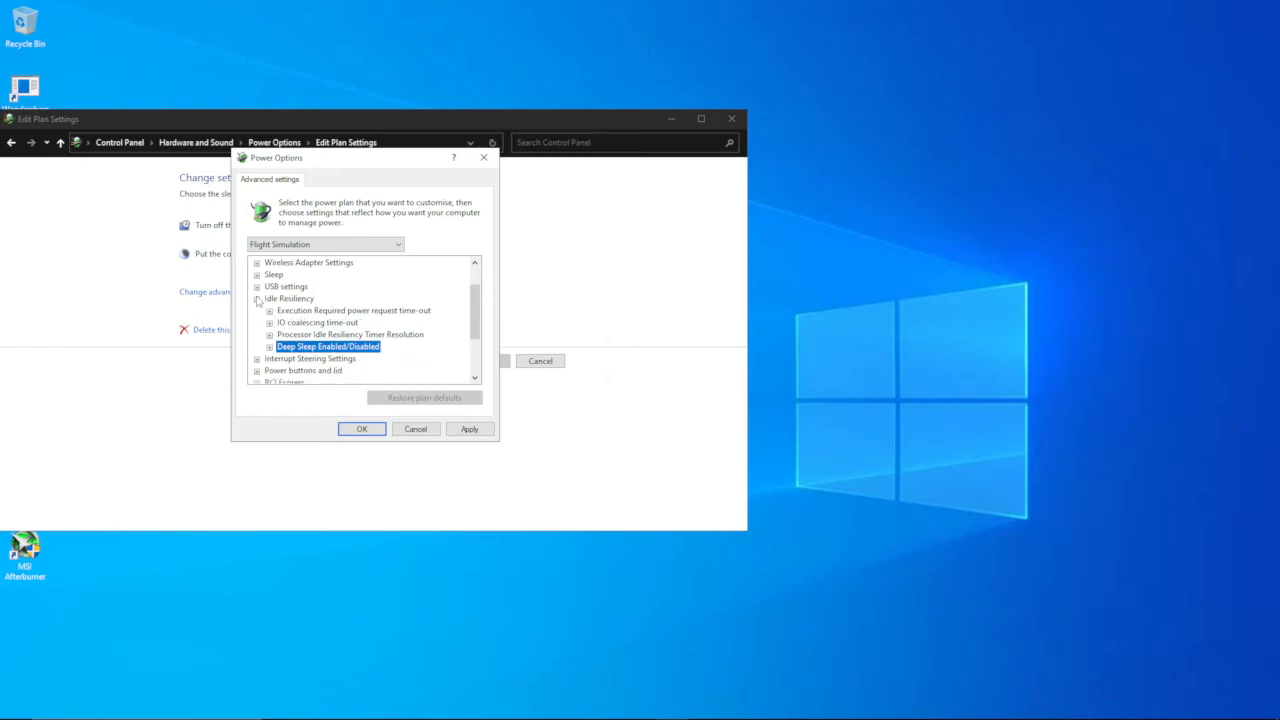
{"action": "left_click", "coordinate": [256, 299]}
Check Interrupt Steering Mode and Target Load in the Interrupt Steering Settings.
{"action": "left_click", "coordinate": [257, 311]}
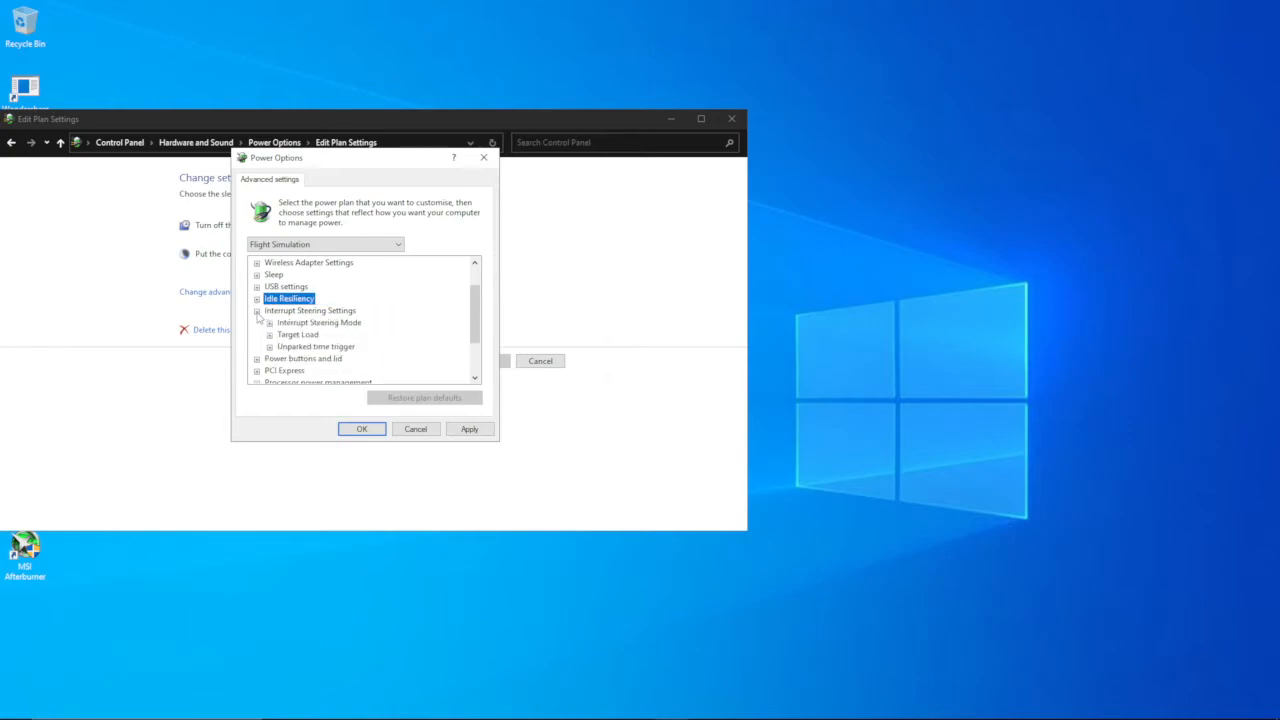
{"action": "left_click", "coordinate": [269, 323]}
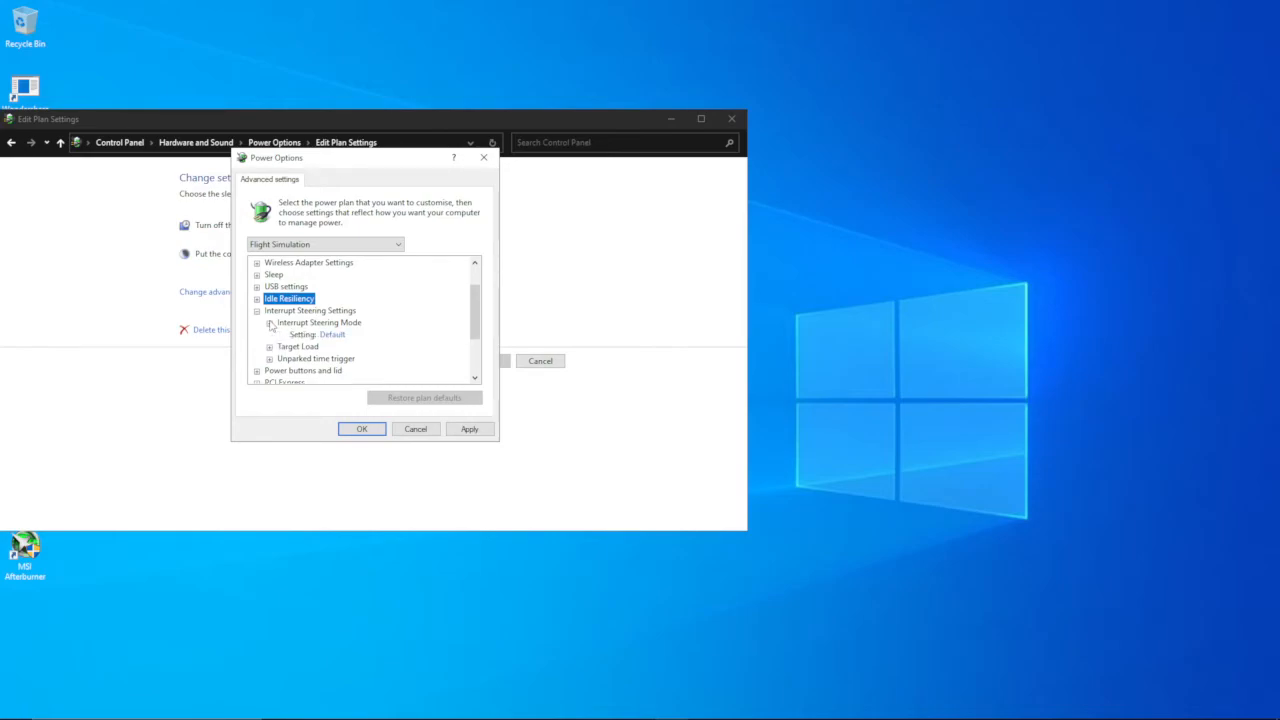
{"action": "left_click", "coordinate": [269, 323]}
{"action": "left_click", "coordinate": [269, 335]}
{"action": "left_click", "coordinate": [269, 335]}
{"action": "left_click", "coordinate": [258, 311]}
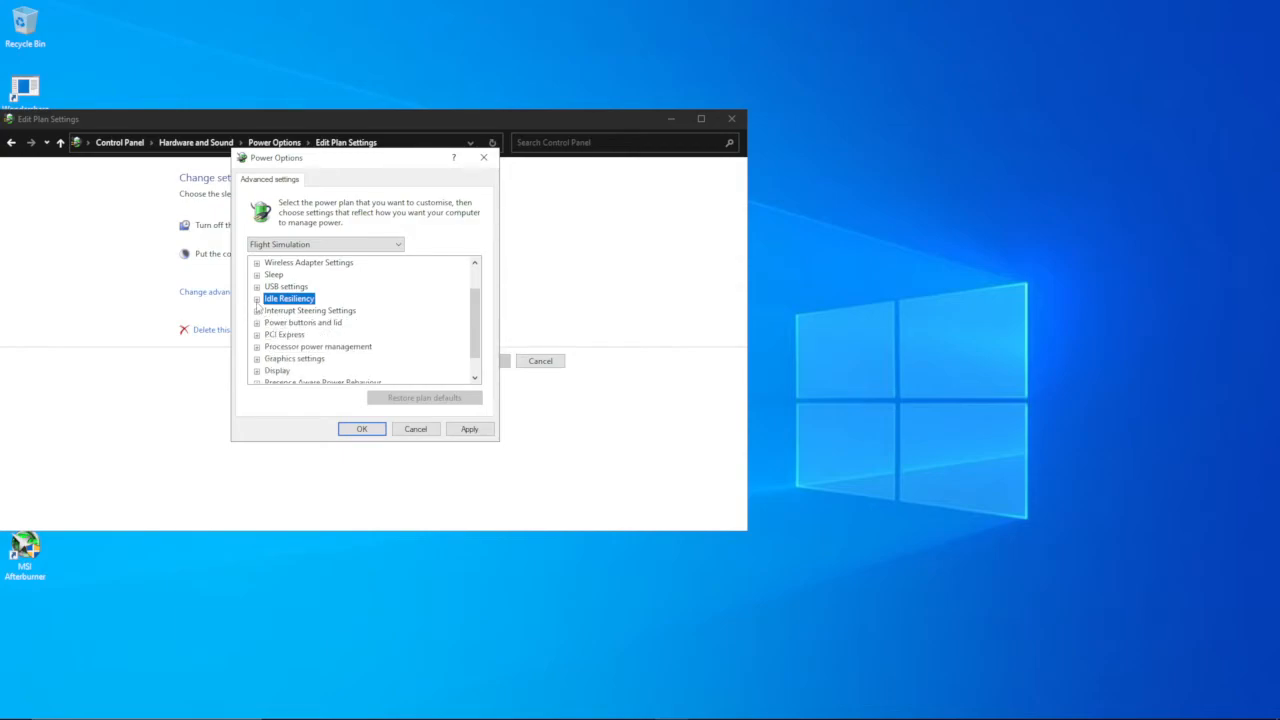
Reopen the Interrupt Steering Settings and inspect the Interrupt Steering Mode option.
{"action": "left_click", "coordinate": [257, 311]}
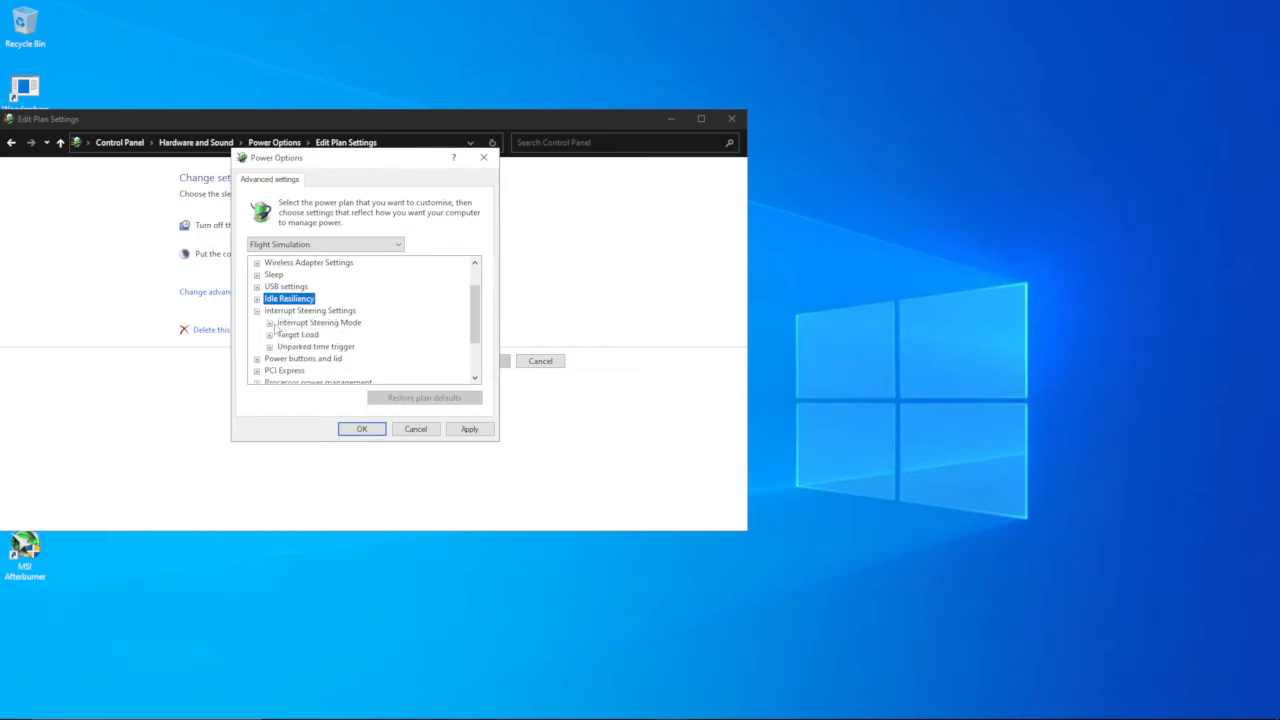
{"action": "left_click", "coordinate": [269, 323]}
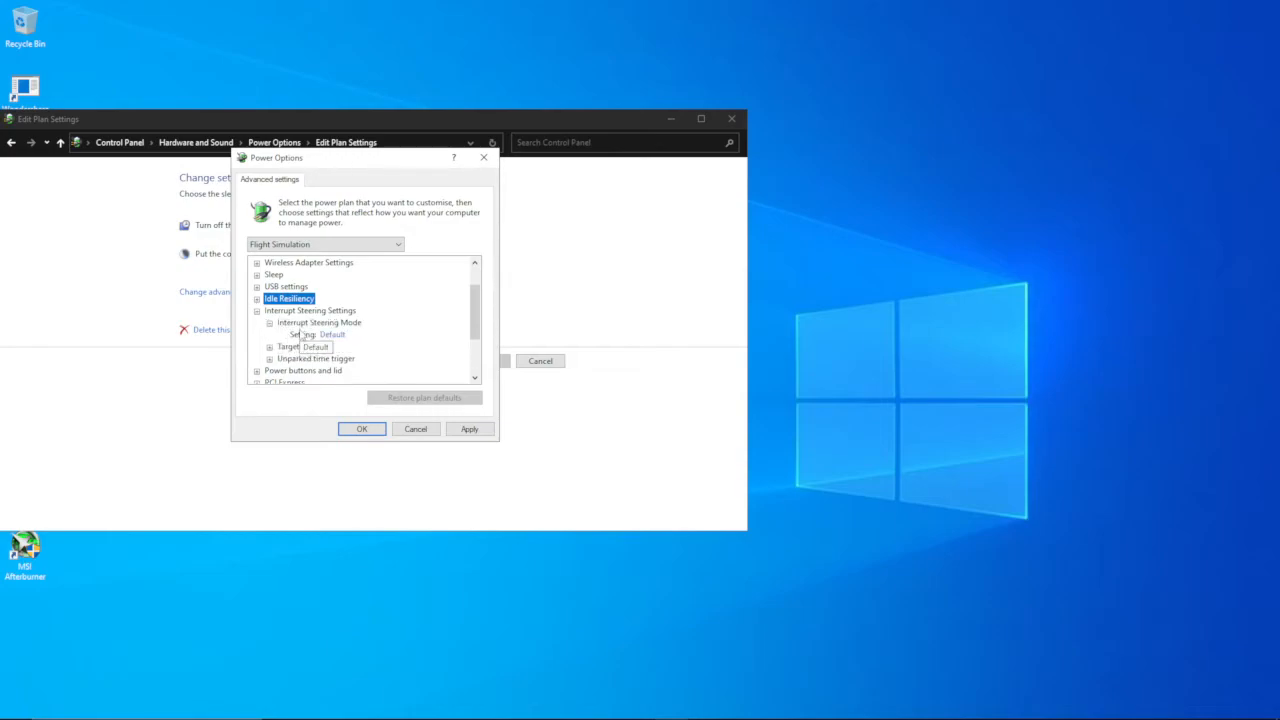
{"action": "left_click", "coordinate": [300, 324]}
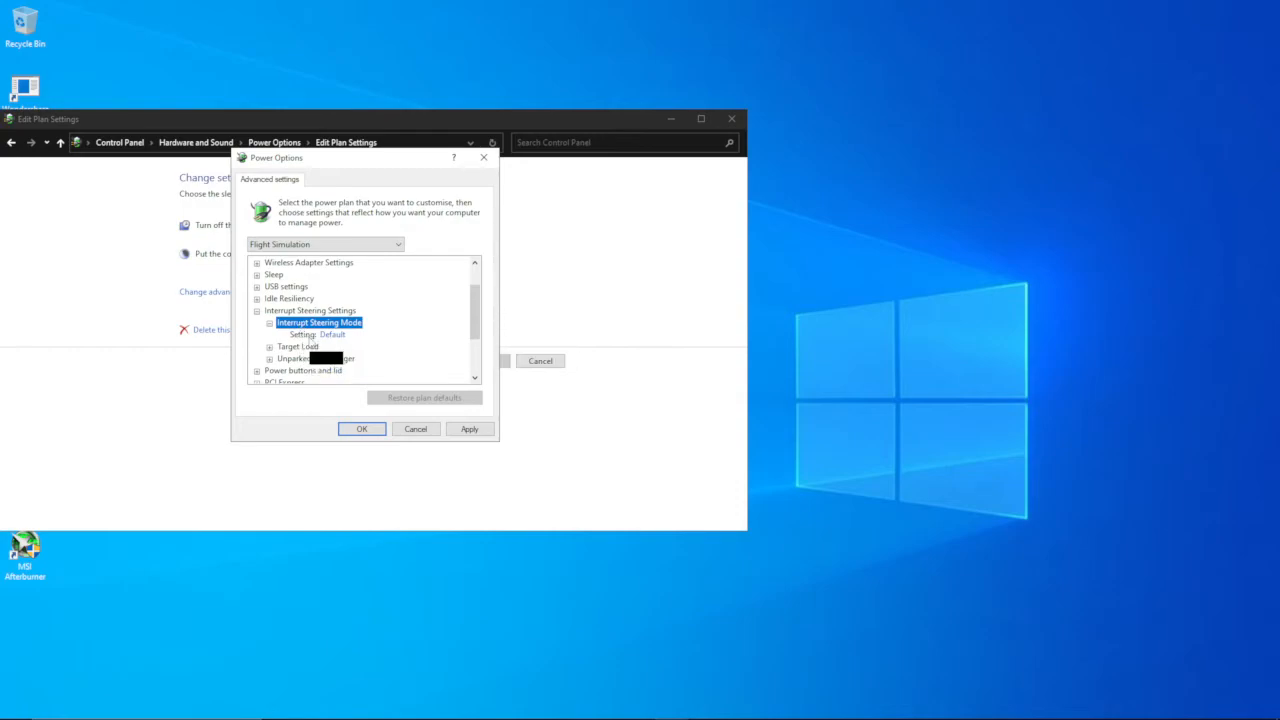
{"action": "left_click", "coordinate": [310, 311]}
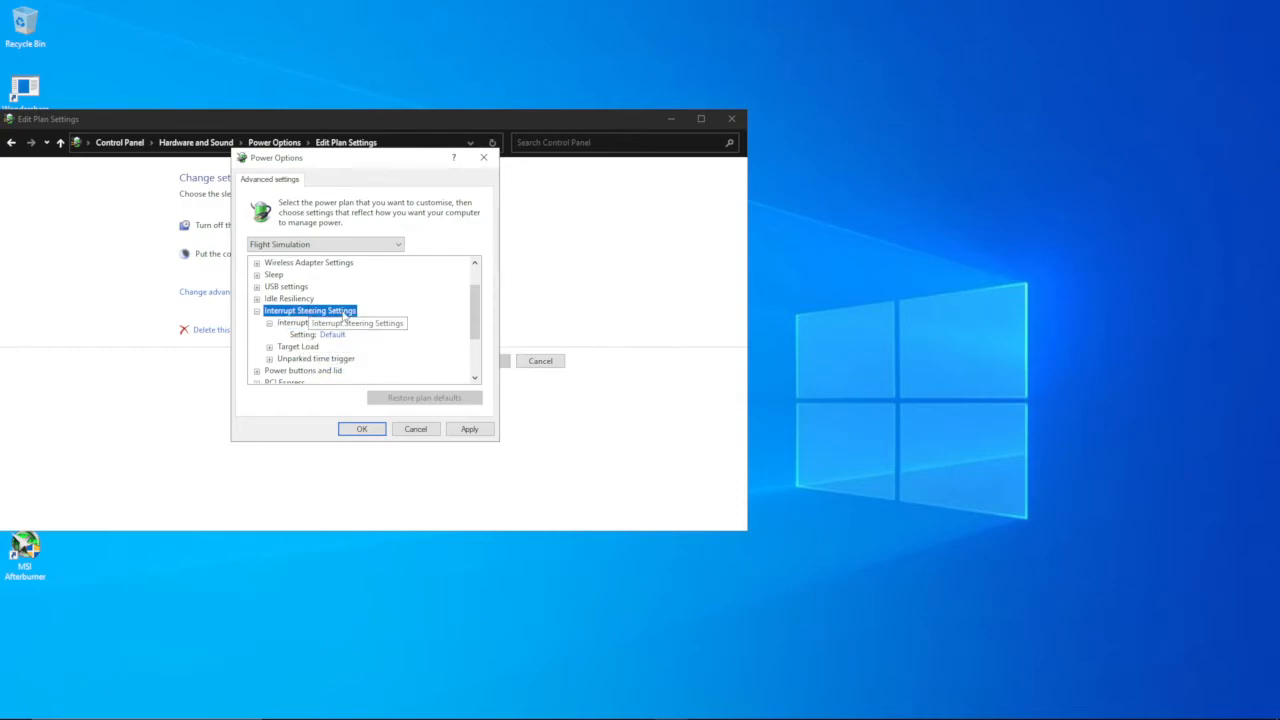
{"action": "left_click", "coordinate": [330, 324]}
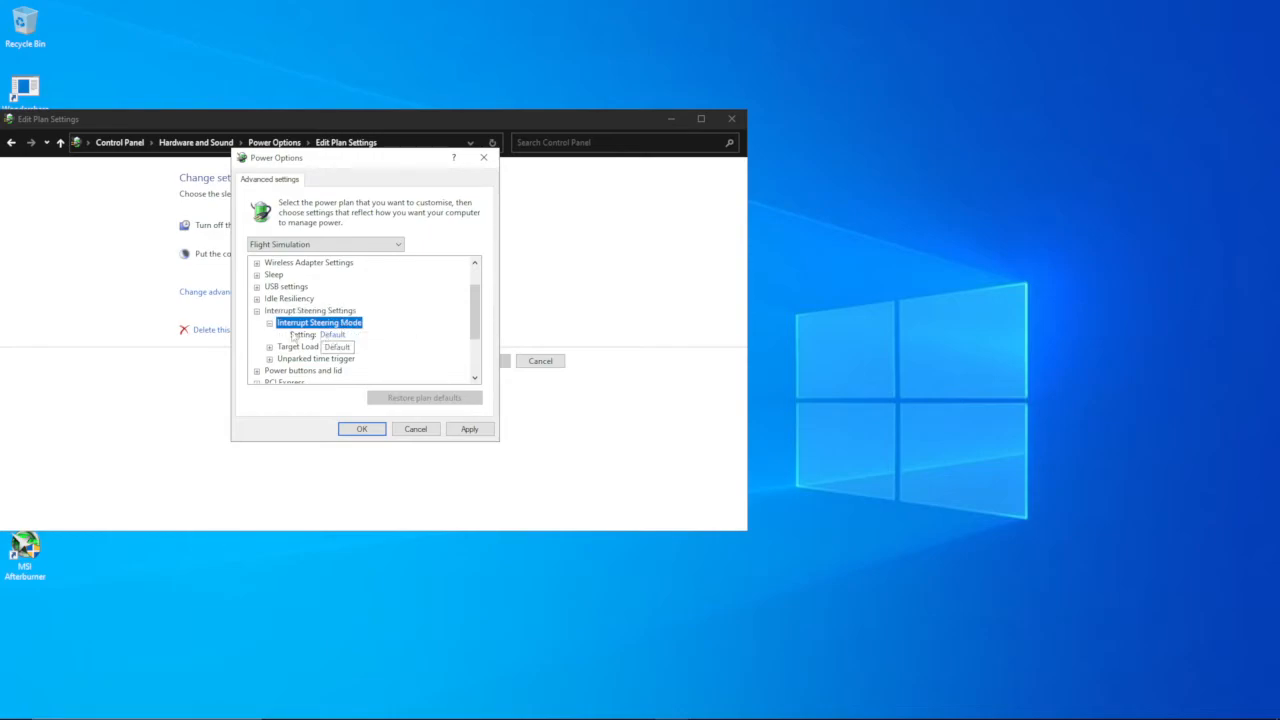
{"action": "left_click", "coordinate": [331, 338]}
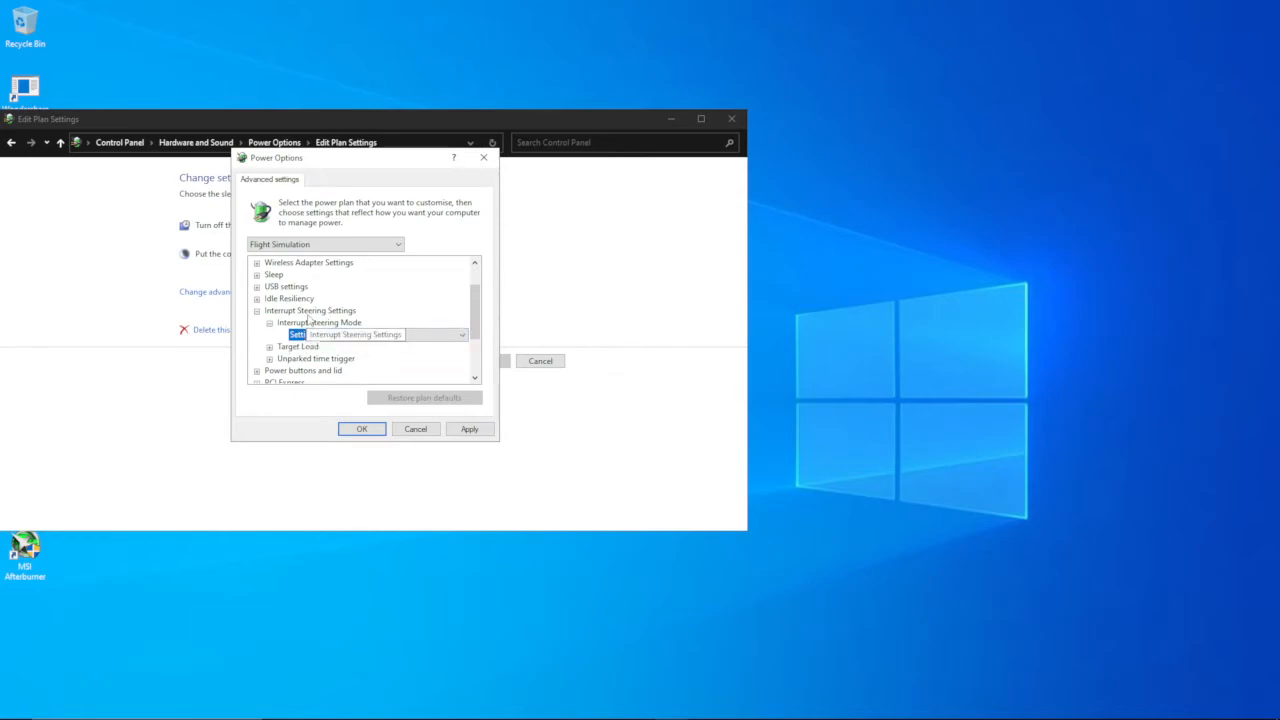
{"action": "left_click", "coordinate": [310, 313]}
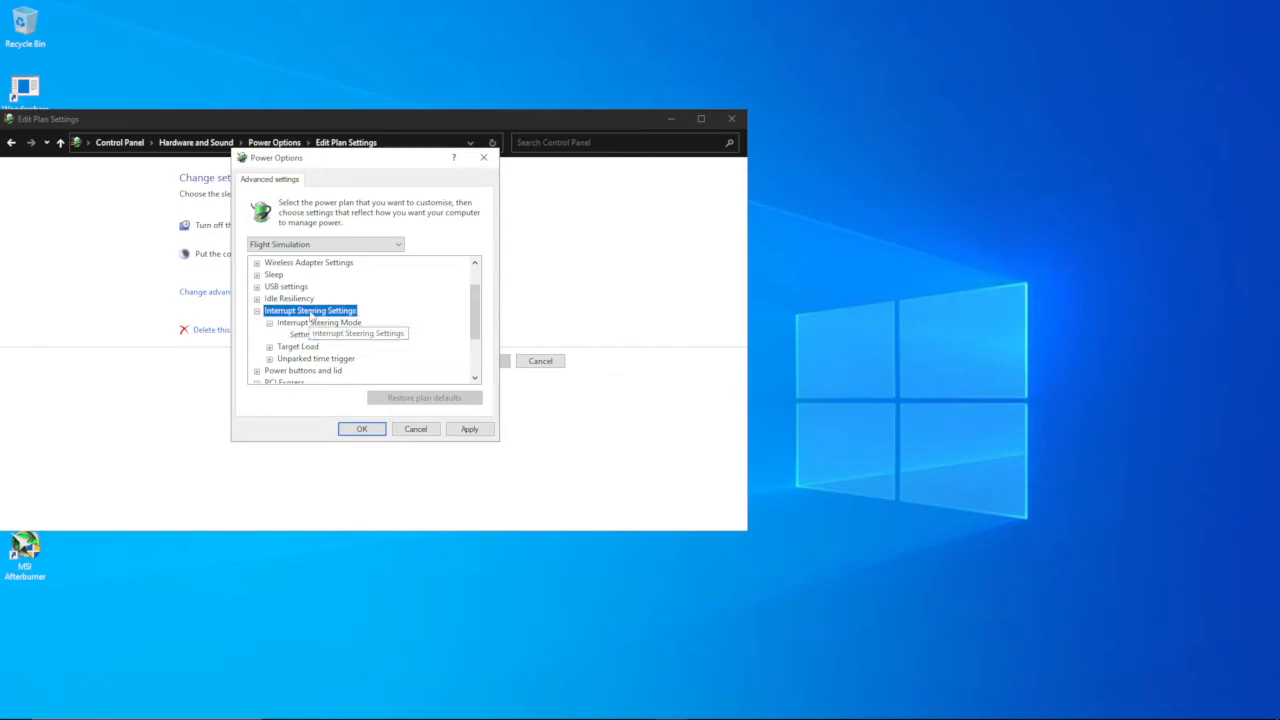
{"action": "left_click", "coordinate": [257, 311]}
Check the power button action and forced button/lid shut-down settings under Power buttons and lid.
{"action": "left_click", "coordinate": [257, 323]}
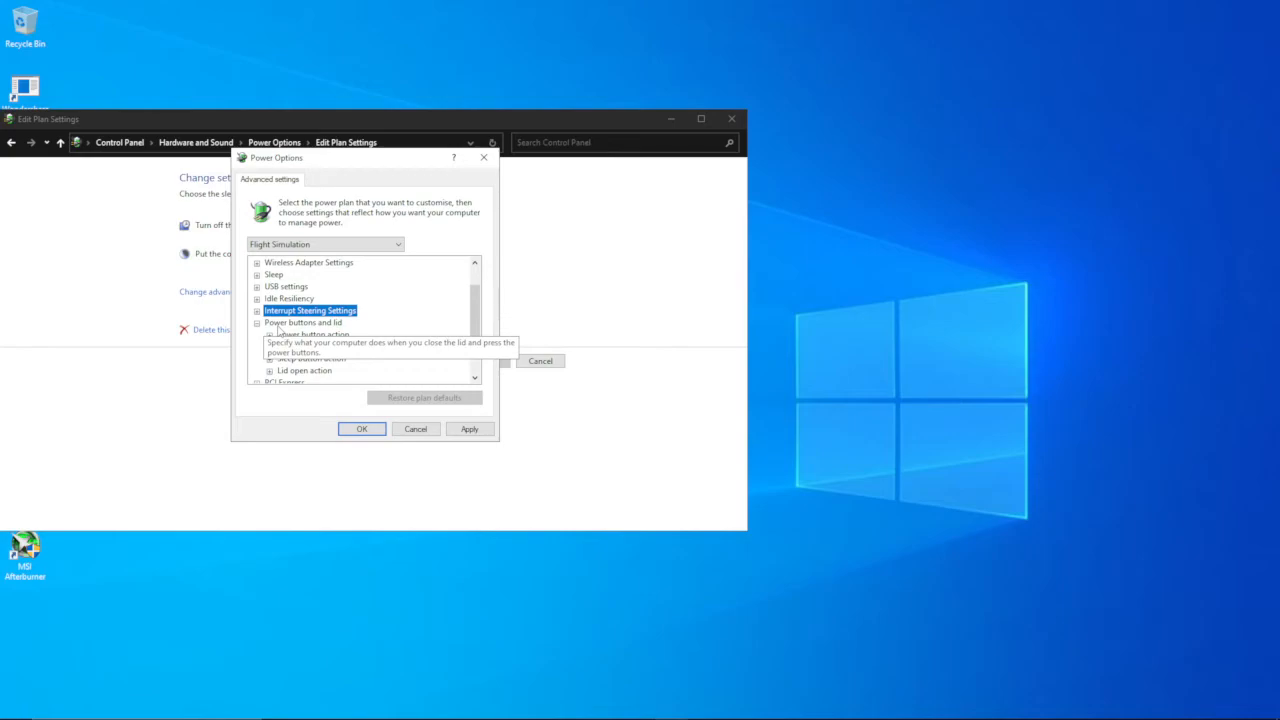
{"action": "left_click", "coordinate": [269, 334]}
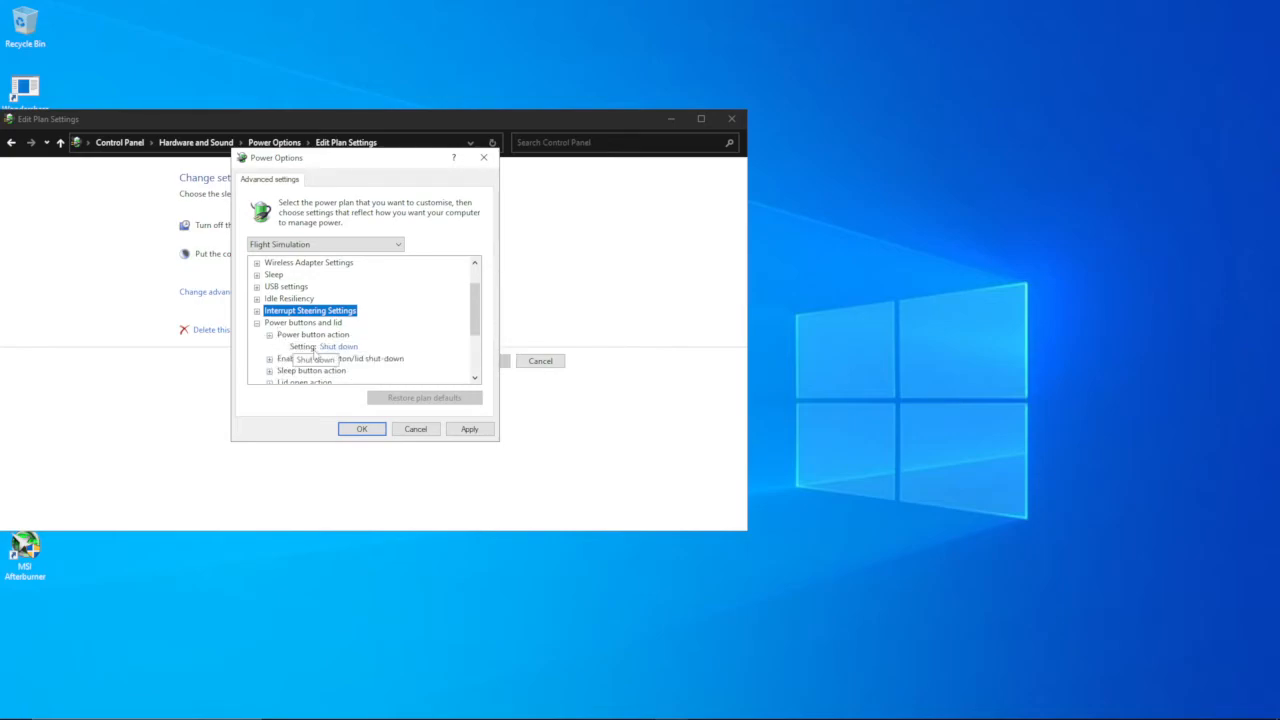
{"action": "left_click", "coordinate": [269, 335]}
{"action": "left_click", "coordinate": [269, 346]}
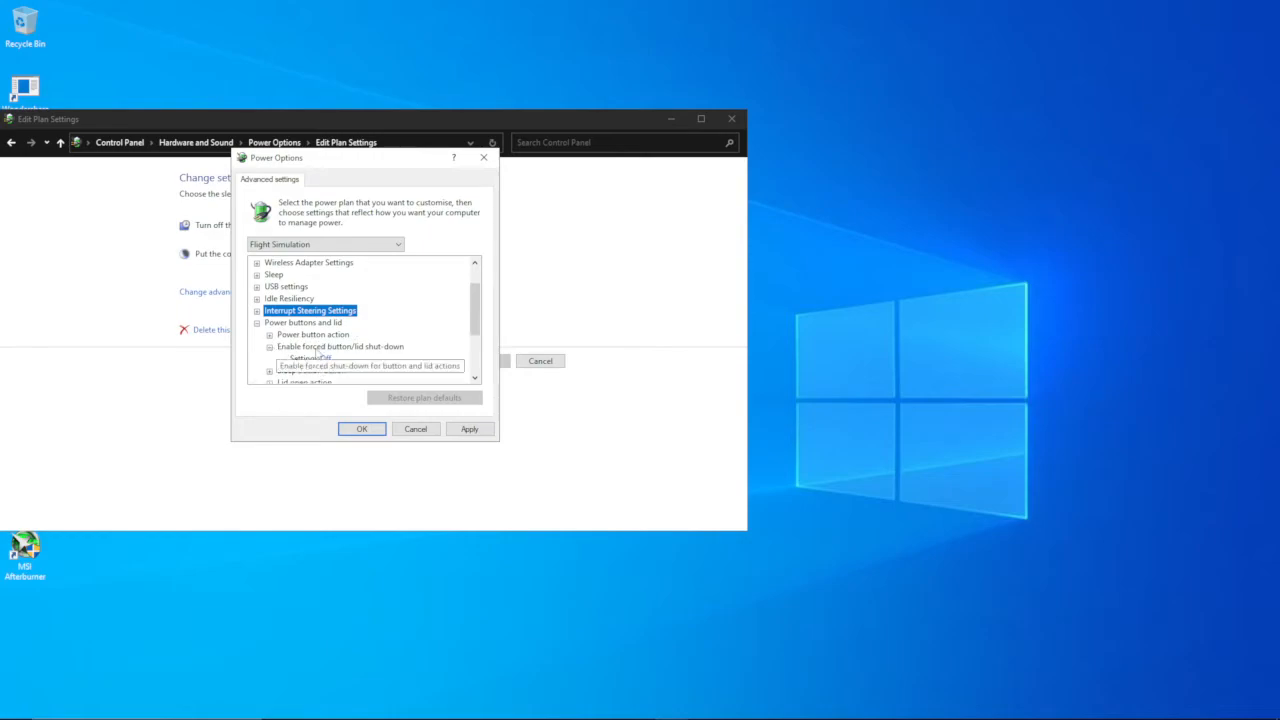
Check the available options for the Sleep button action, leaving it on Sleep.
{"action": "left_click", "coordinate": [270, 347]}
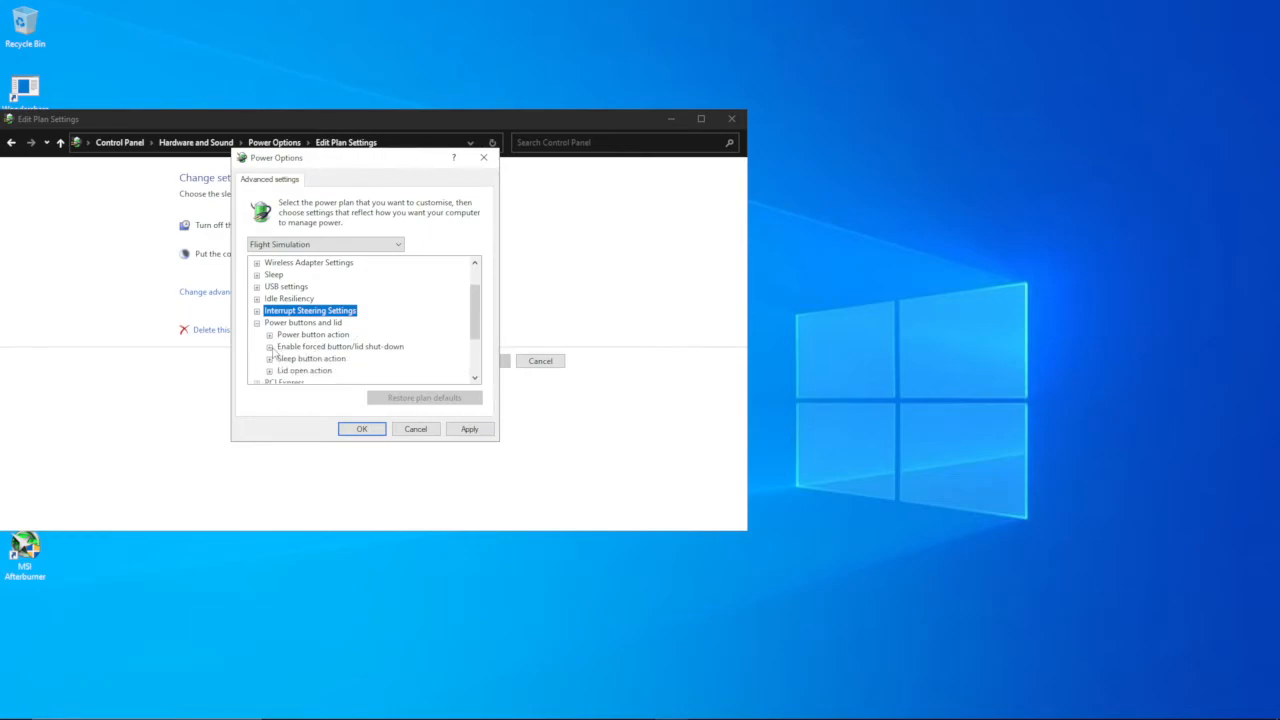
{"action": "left_click", "coordinate": [269, 358]}
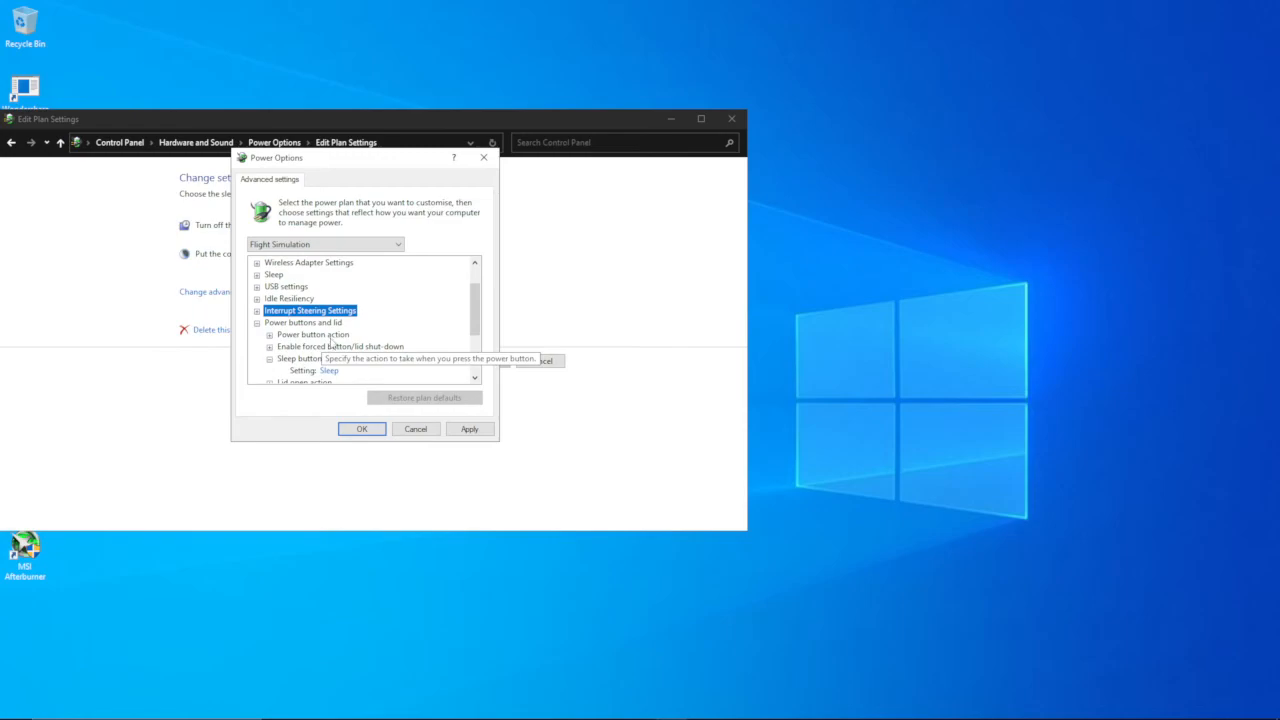
{"action": "scroll", "coordinate": [330, 340], "scroll_direction": "down", "scroll_amount": 2}
{"action": "left_click", "coordinate": [330, 299]}
{"action": "left_click", "coordinate": [335, 300]}
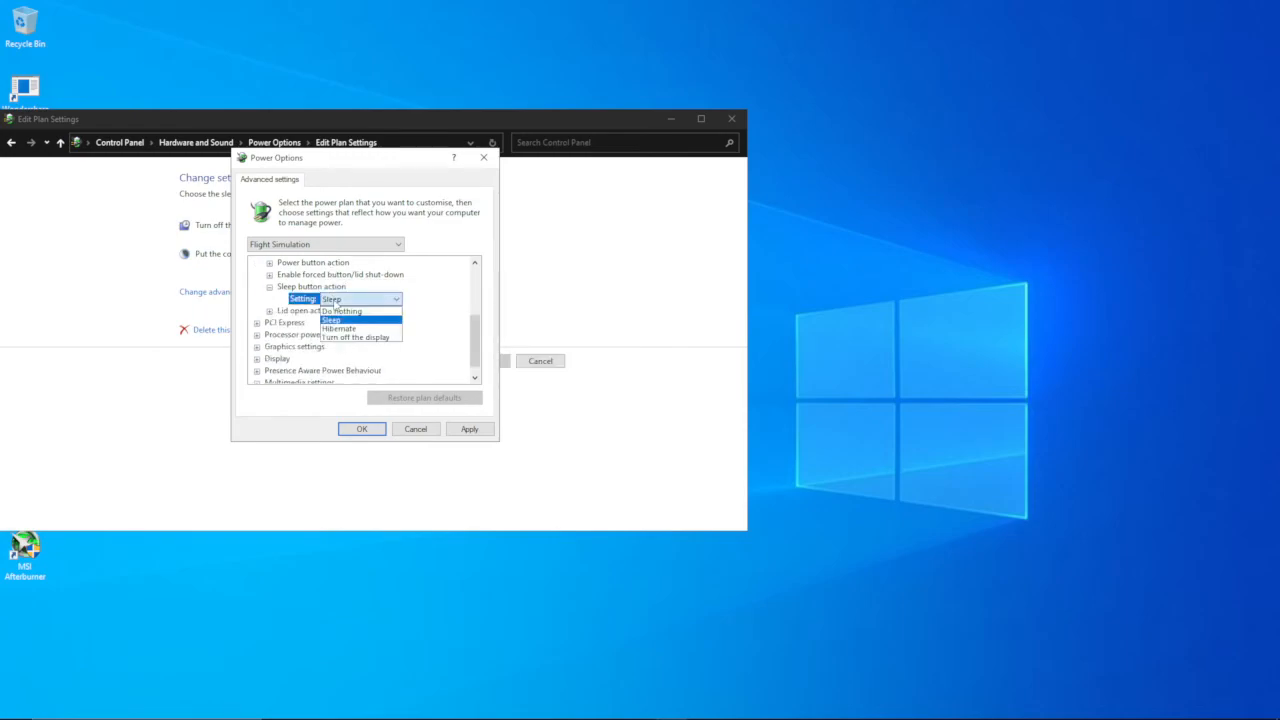
{"action": "left_click", "coordinate": [333, 319]}
{"action": "left_click", "coordinate": [269, 287]}
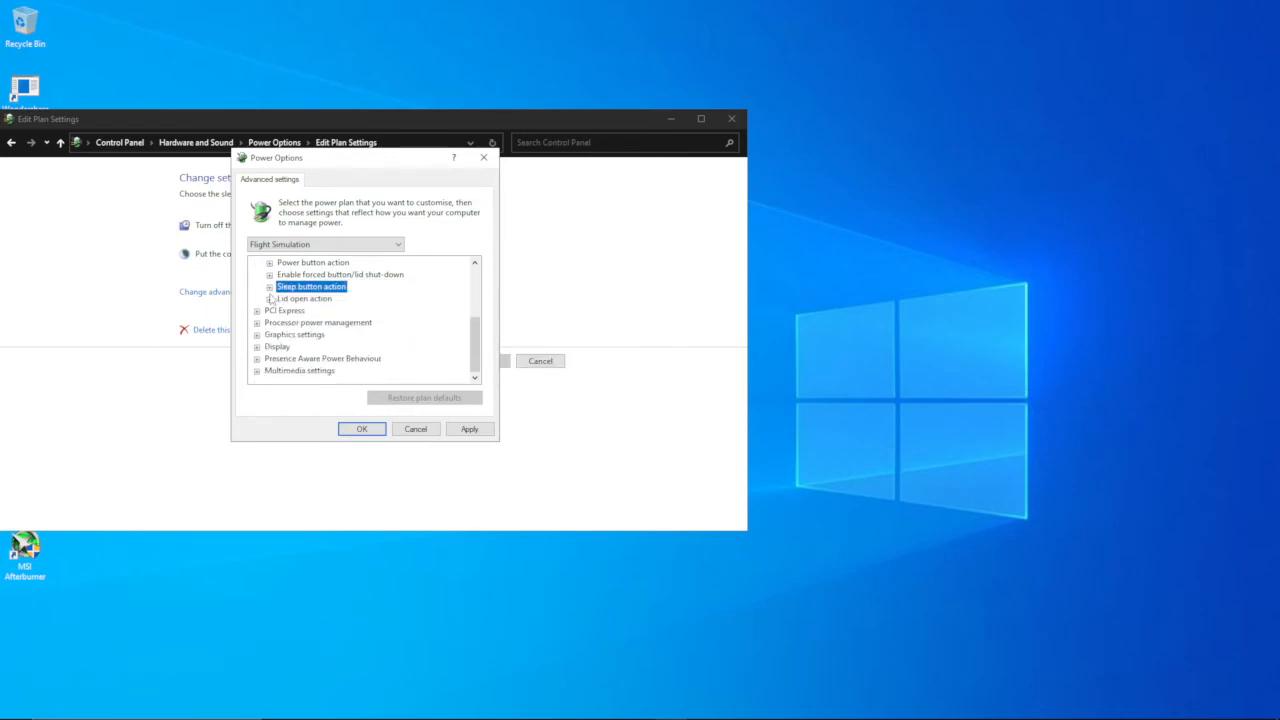
Check the available options for the Lid open action under Power buttons and lid.
{"action": "left_click", "coordinate": [269, 299]}
{"action": "left_click", "coordinate": [335, 314]}
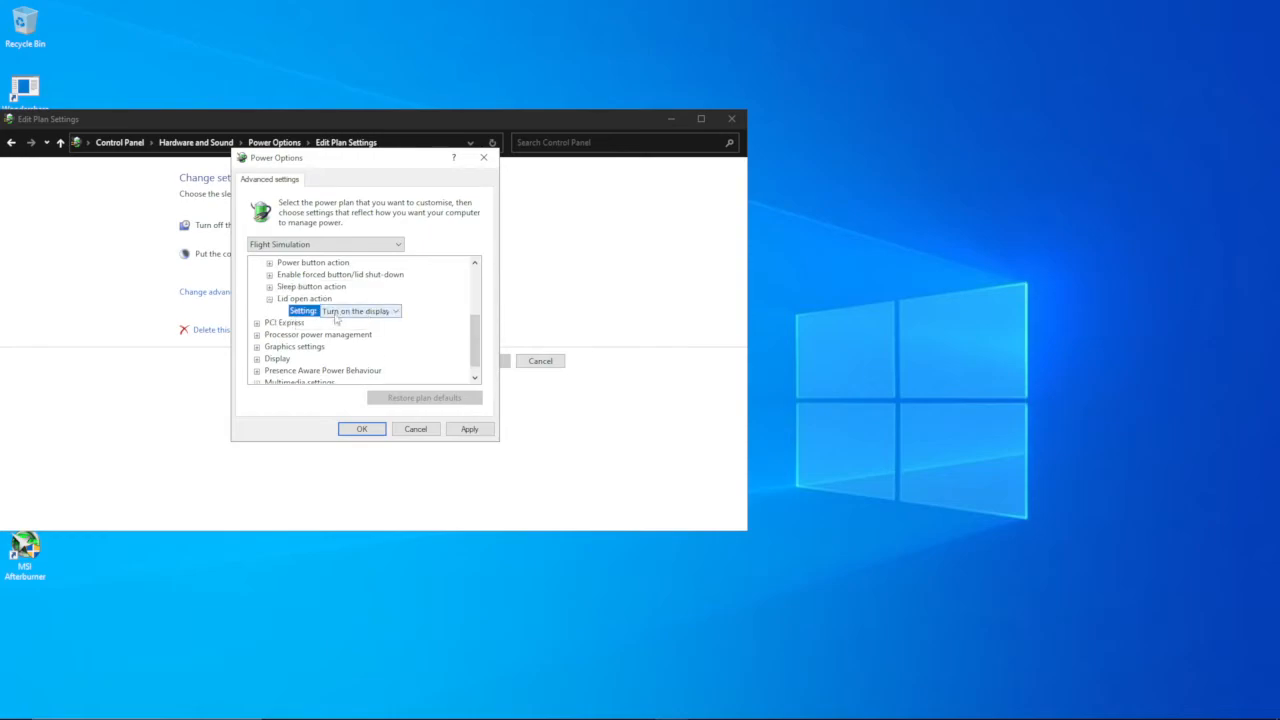
{"action": "left_click", "coordinate": [337, 314]}
{"action": "left_click", "coordinate": [340, 322]}
{"action": "left_click", "coordinate": [269, 300]}
Set Link State Power Management under PCI Express to Off.
{"action": "left_click", "coordinate": [257, 311]}
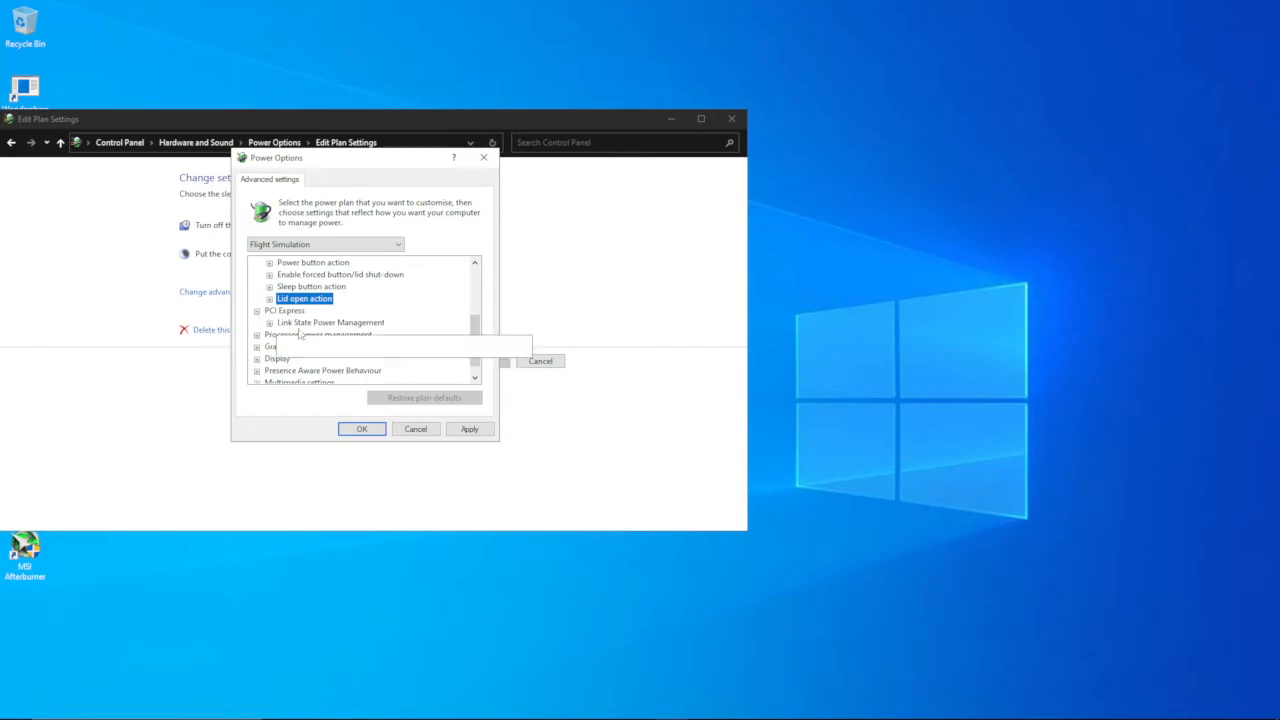
{"action": "left_click", "coordinate": [269, 323]}
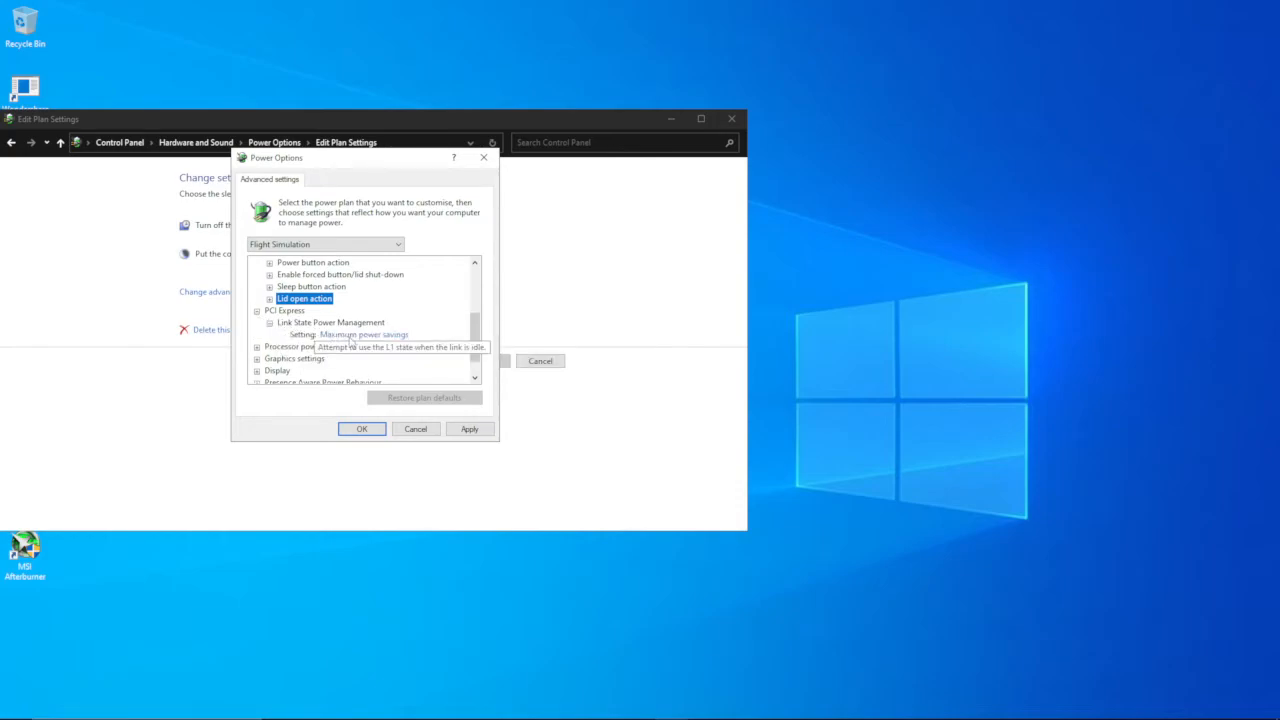
{"action": "left_click", "coordinate": [350, 337]}
{"action": "left_click", "coordinate": [350, 337]}
{"action": "left_click", "coordinate": [349, 350]}
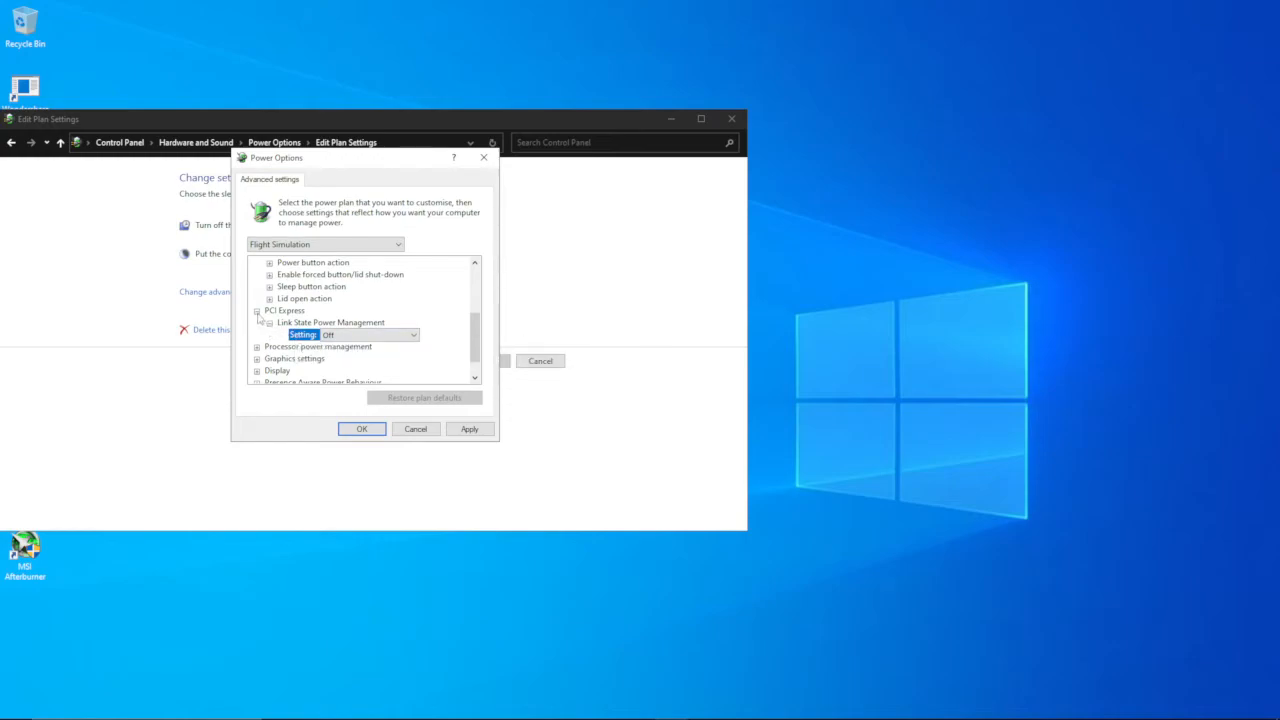
{"action": "left_click", "coordinate": [257, 312]}
Look through the full list of unlocked Processor power management settings.
{"action": "left_click", "coordinate": [257, 322]}
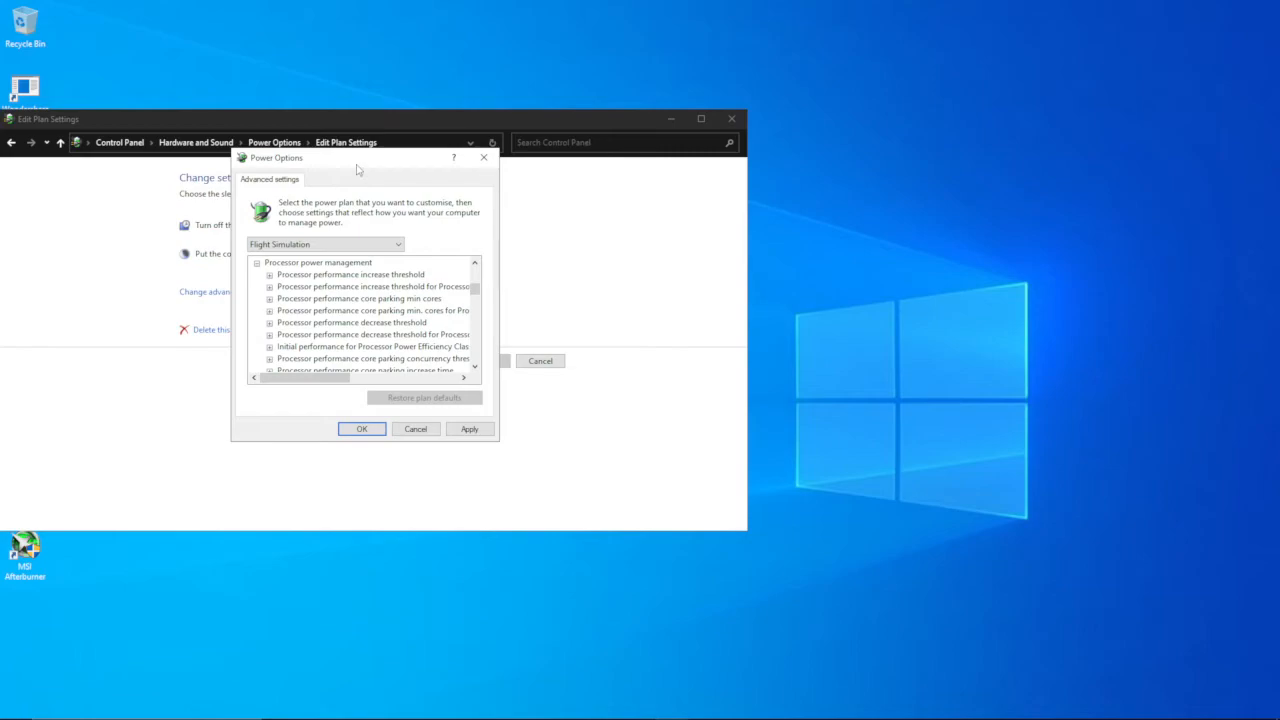
{"action": "left_click_drag", "start_coordinate": [357, 166], "coordinate": [562, 162]}
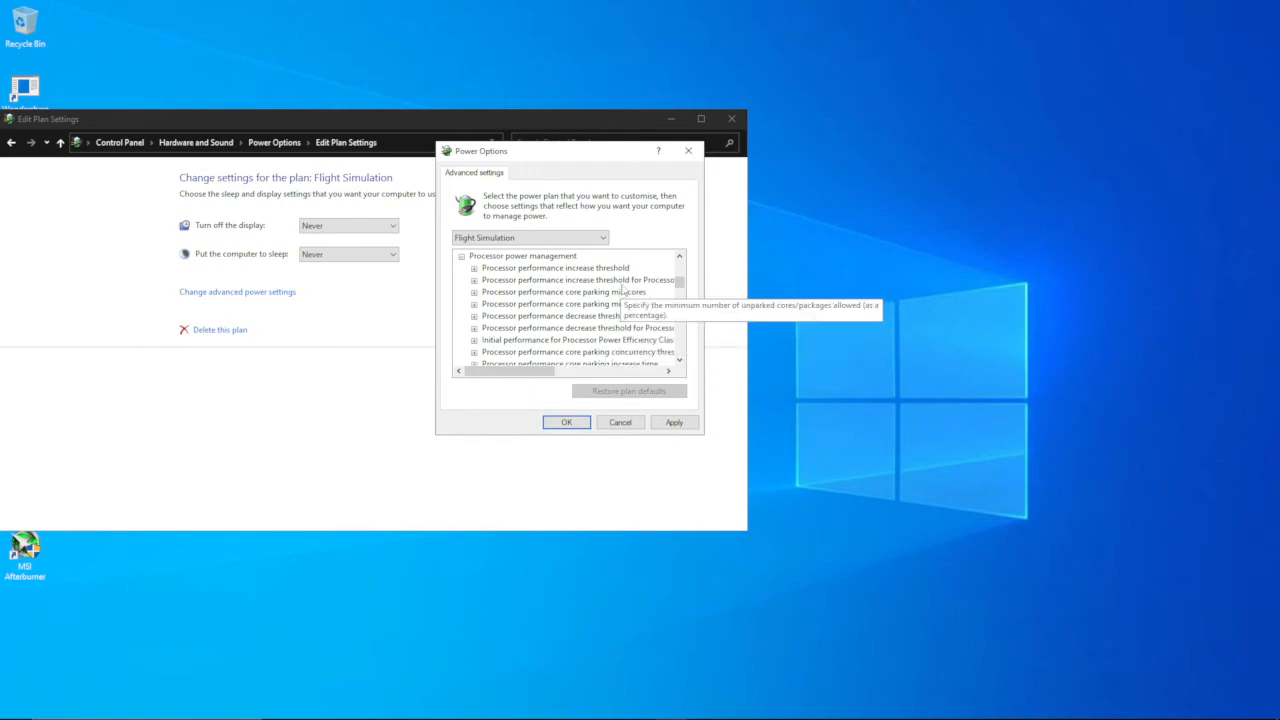
{"action": "scroll", "coordinate": [613, 272], "scroll_direction": "down", "scroll_amount": 1}
{"action": "scroll", "coordinate": [605, 278], "scroll_direction": "down", "scroll_amount": 4}
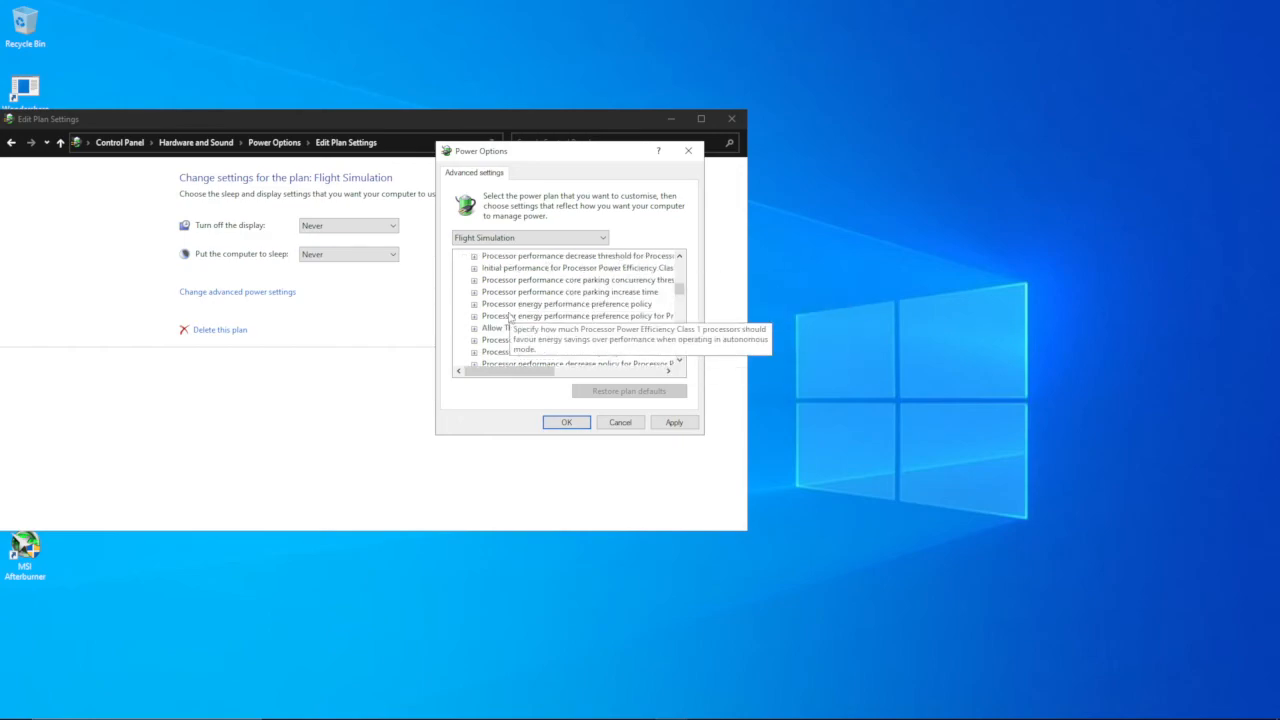
{"action": "scroll", "coordinate": [513, 305], "scroll_direction": "down", "scroll_amount": 3}
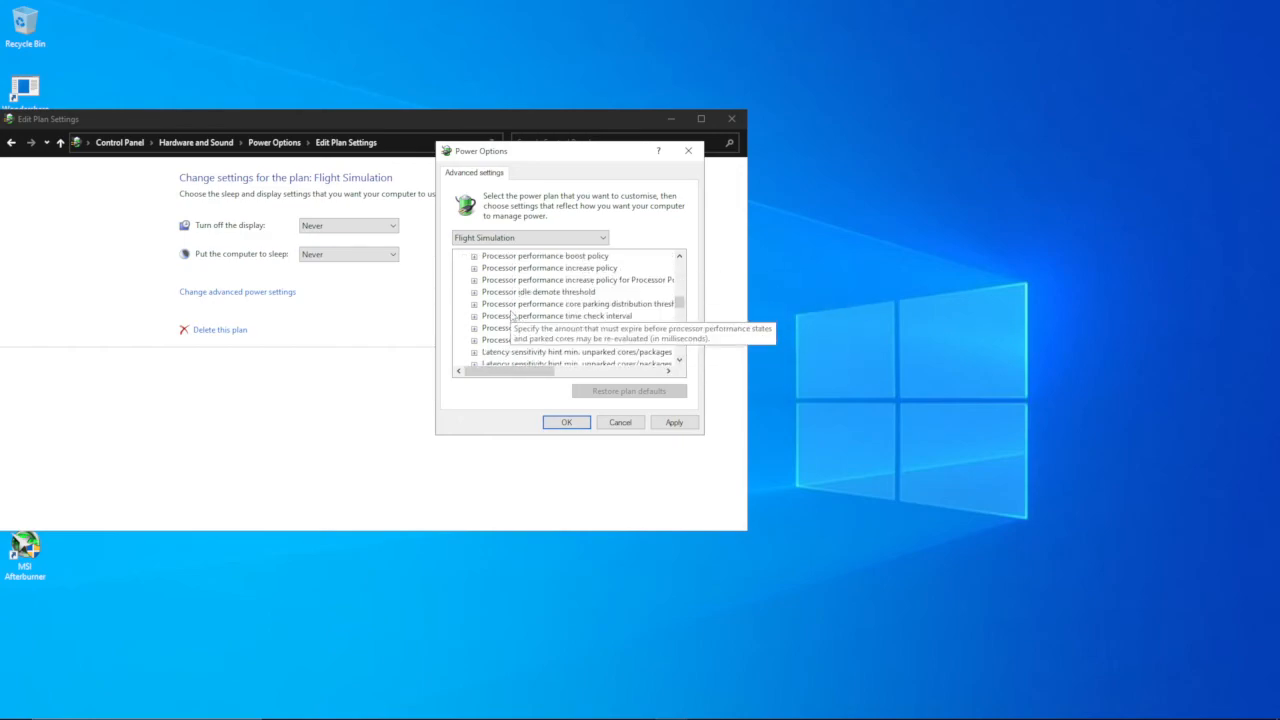
{"action": "scroll", "coordinate": [512, 318], "scroll_direction": "down", "scroll_amount": 1}
{"action": "scroll", "coordinate": [512, 318], "scroll_direction": "down", "scroll_amount": 2}
{"action": "scroll", "coordinate": [512, 318], "scroll_direction": "down", "scroll_amount": 4}
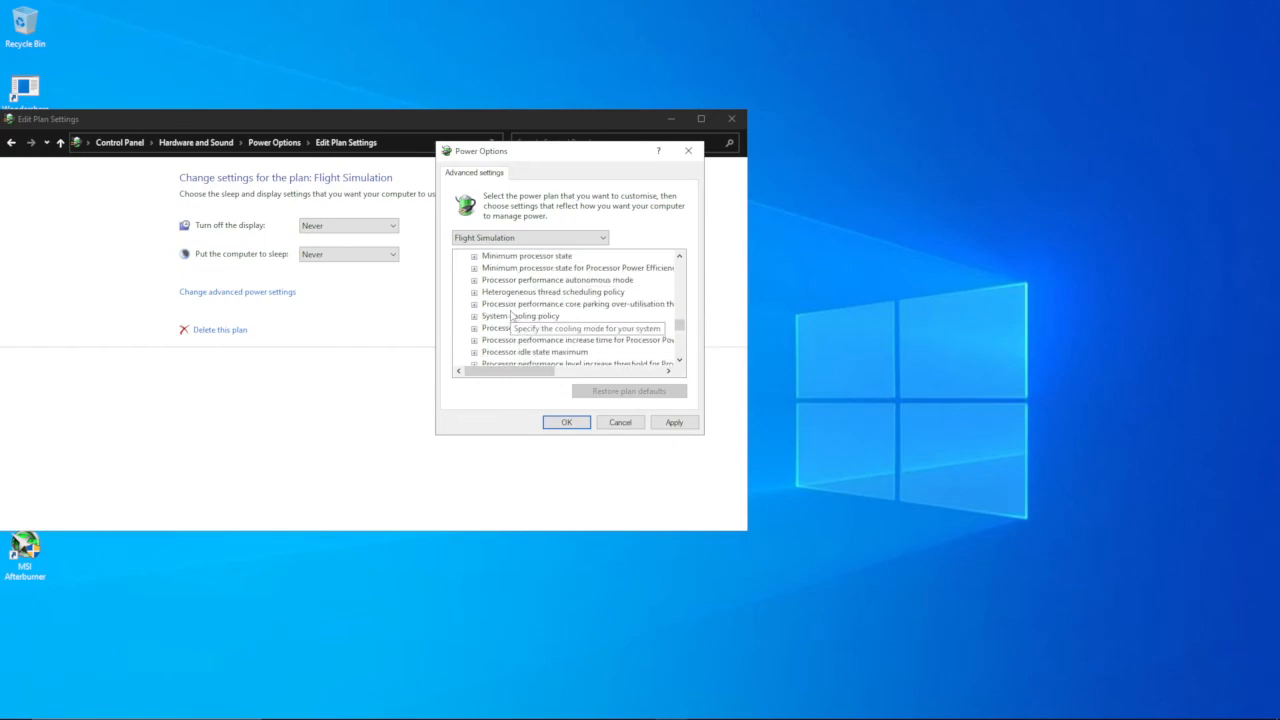
{"action": "scroll", "coordinate": [512, 318], "scroll_direction": "down", "scroll_amount": 3}
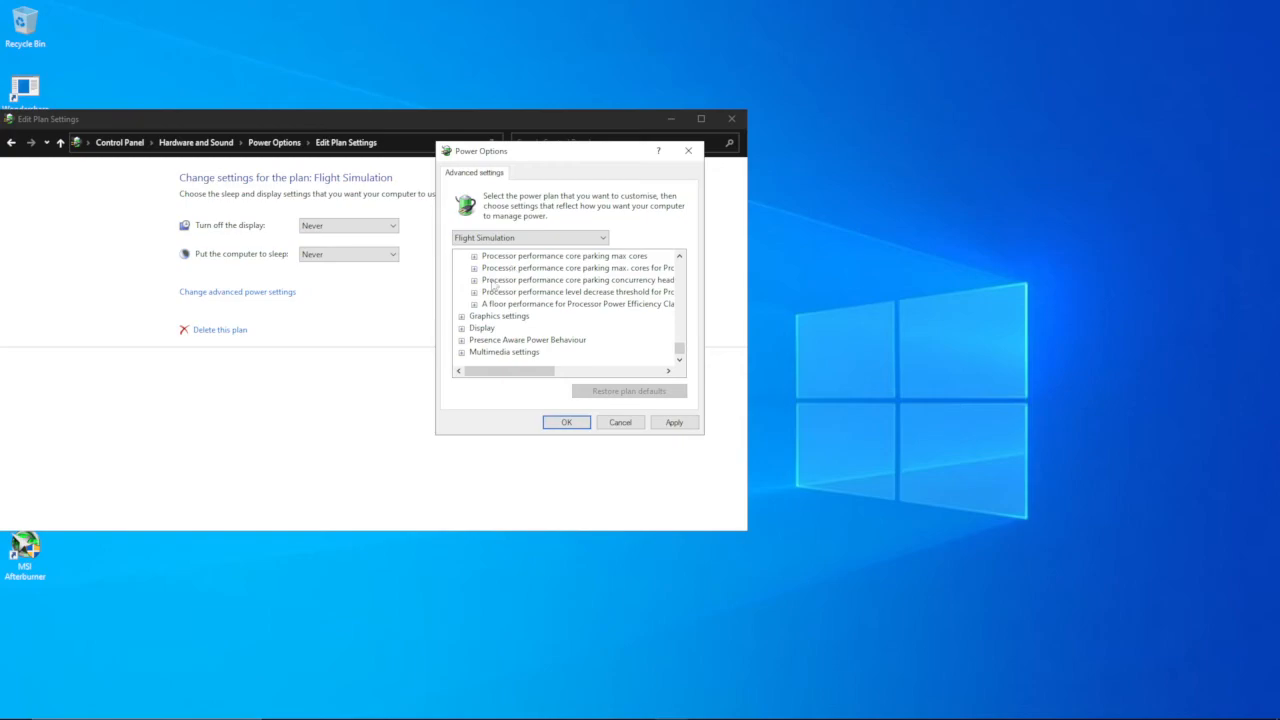
Set the GPU preference policy under Graphics settings to Low Power.
{"action": "left_click", "coordinate": [461, 317]}
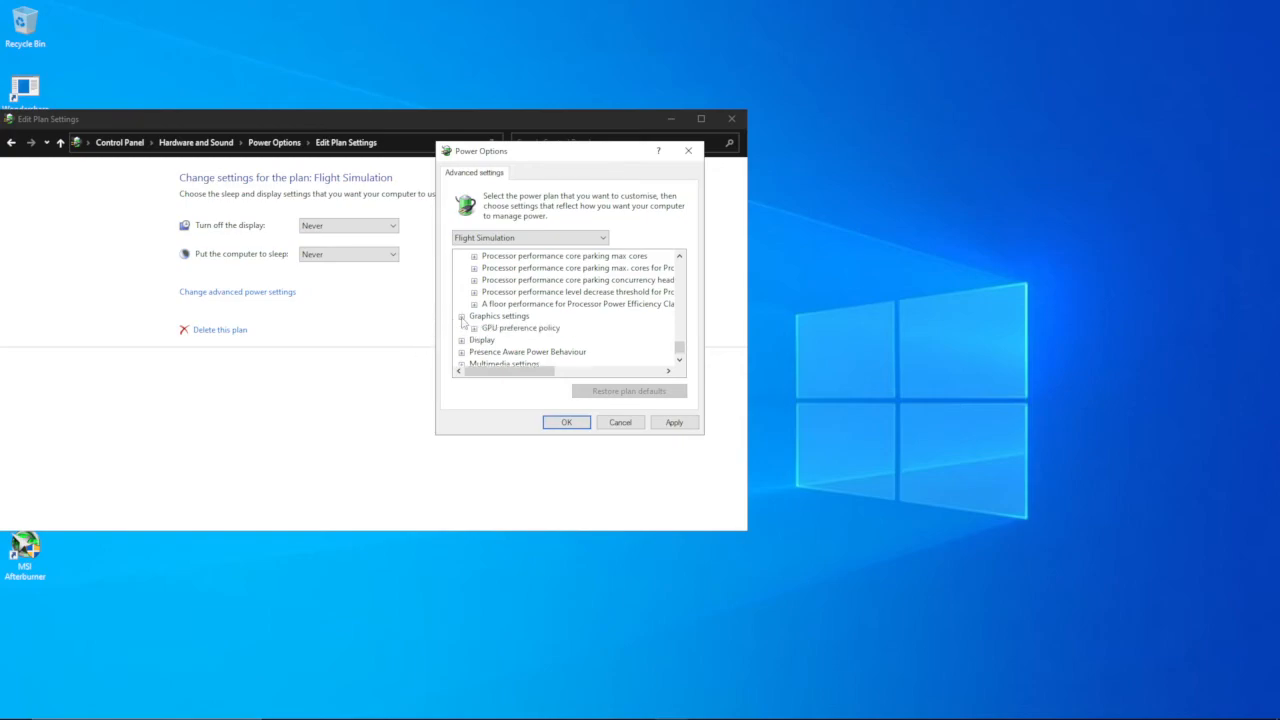
{"action": "left_click", "coordinate": [474, 329]}
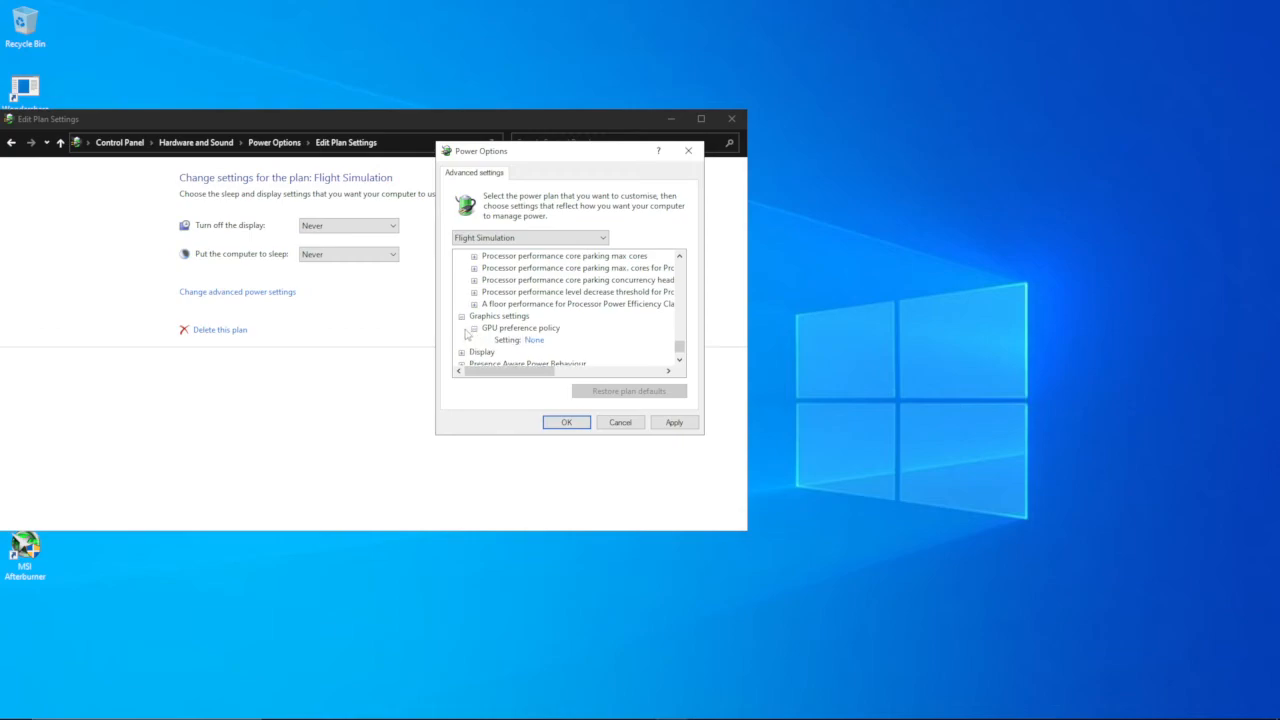
{"action": "left_click", "coordinate": [533, 341]}
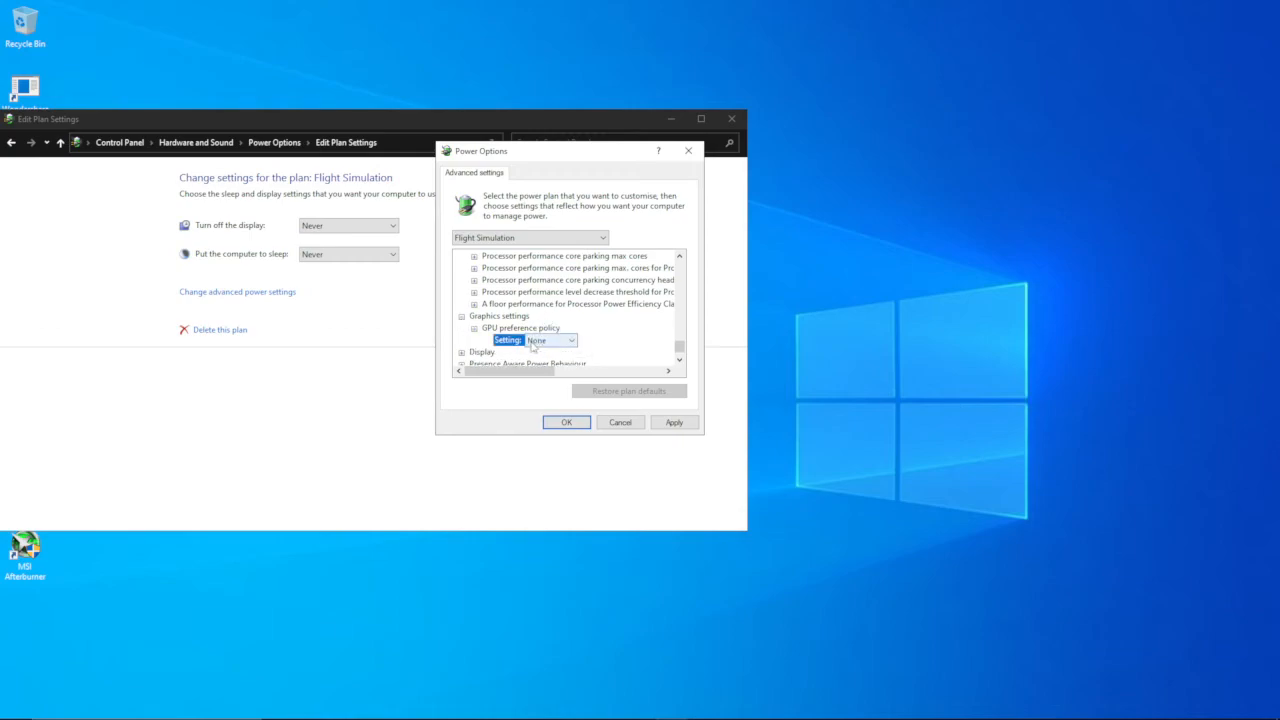
{"action": "left_click", "coordinate": [559, 343]}
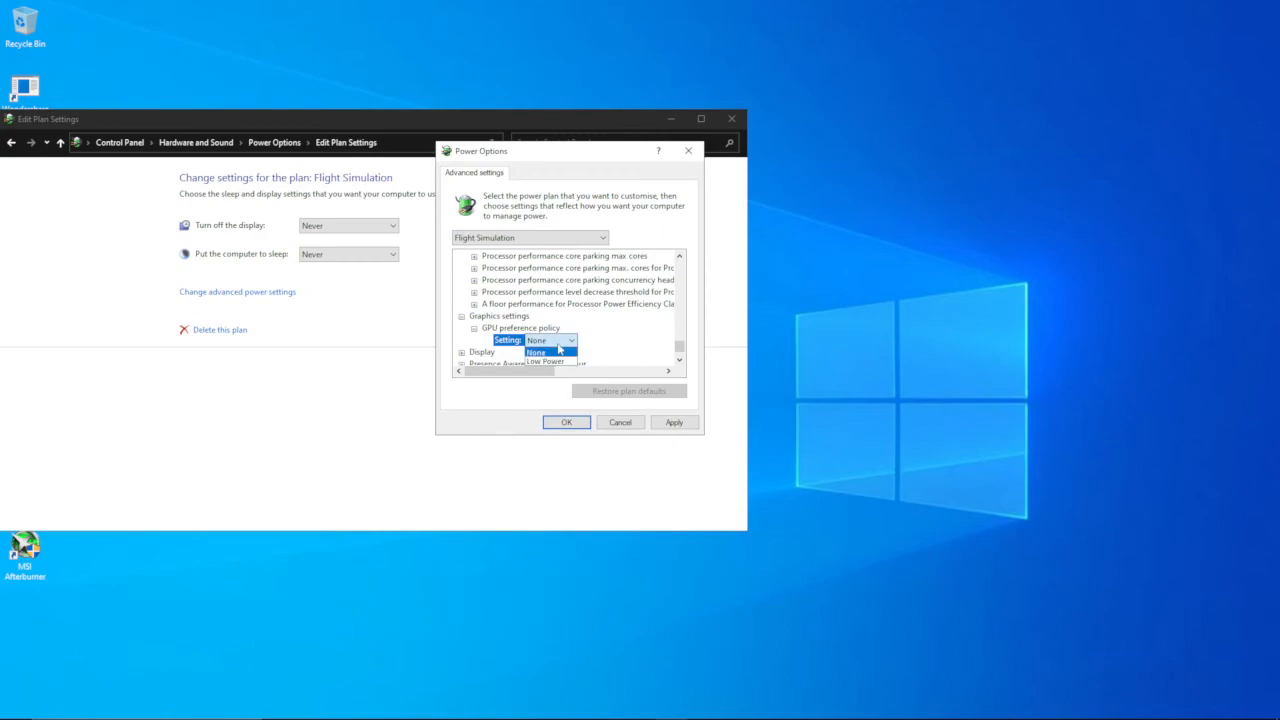
{"action": "left_click", "coordinate": [548, 361]}
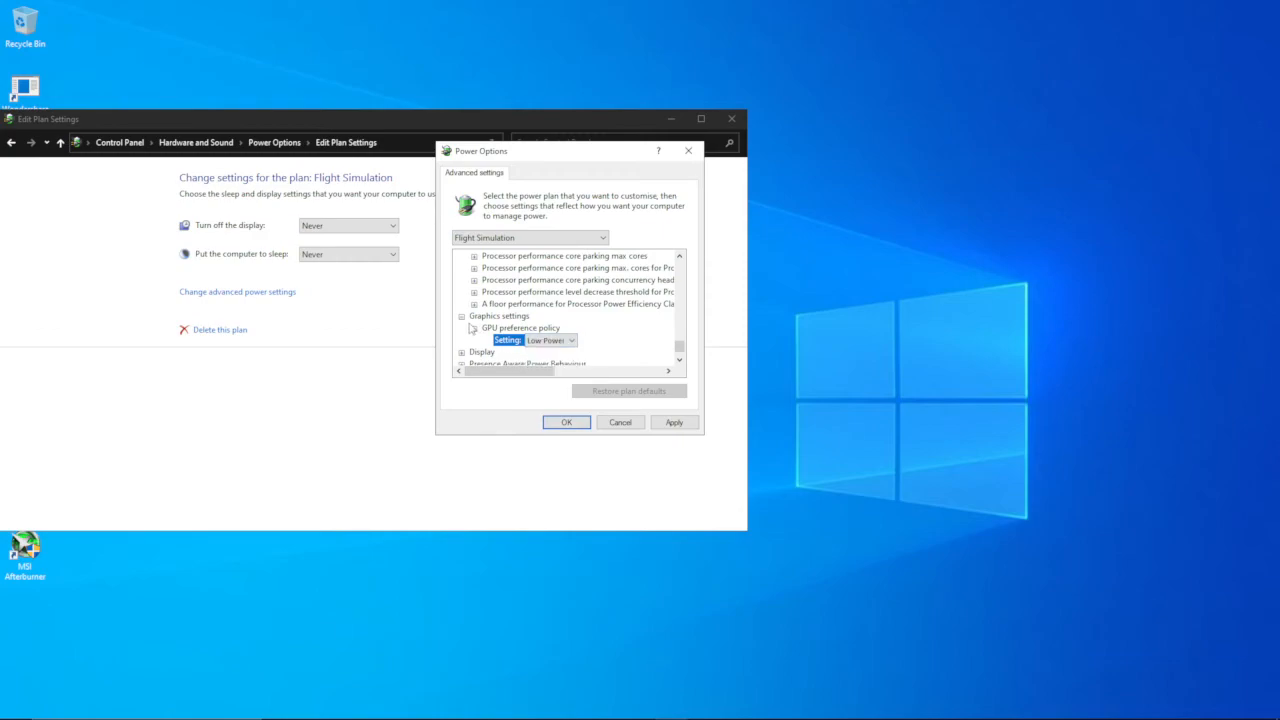
{"action": "left_click", "coordinate": [461, 316]}
Check the display turn-off time, Advanced Colour quality bias and console lock display off time-out in the Display settings.
{"action": "left_click", "coordinate": [461, 328]}
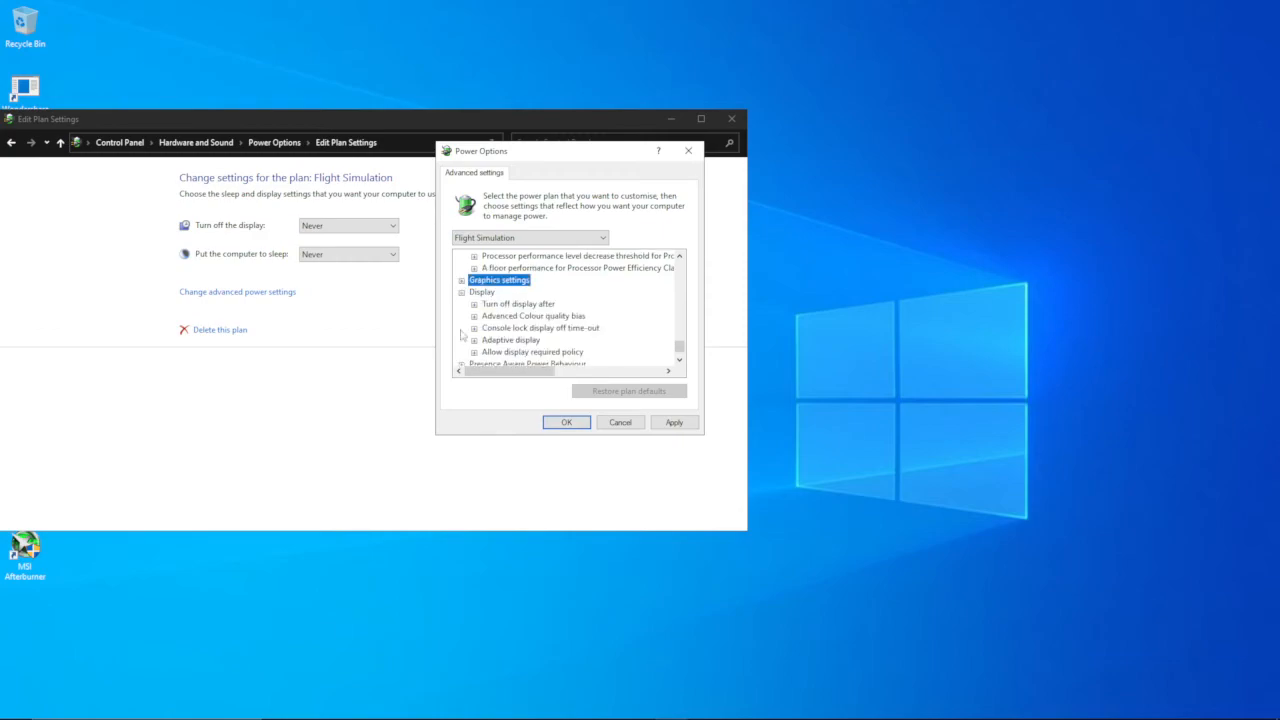
{"action": "left_click", "coordinate": [474, 304]}
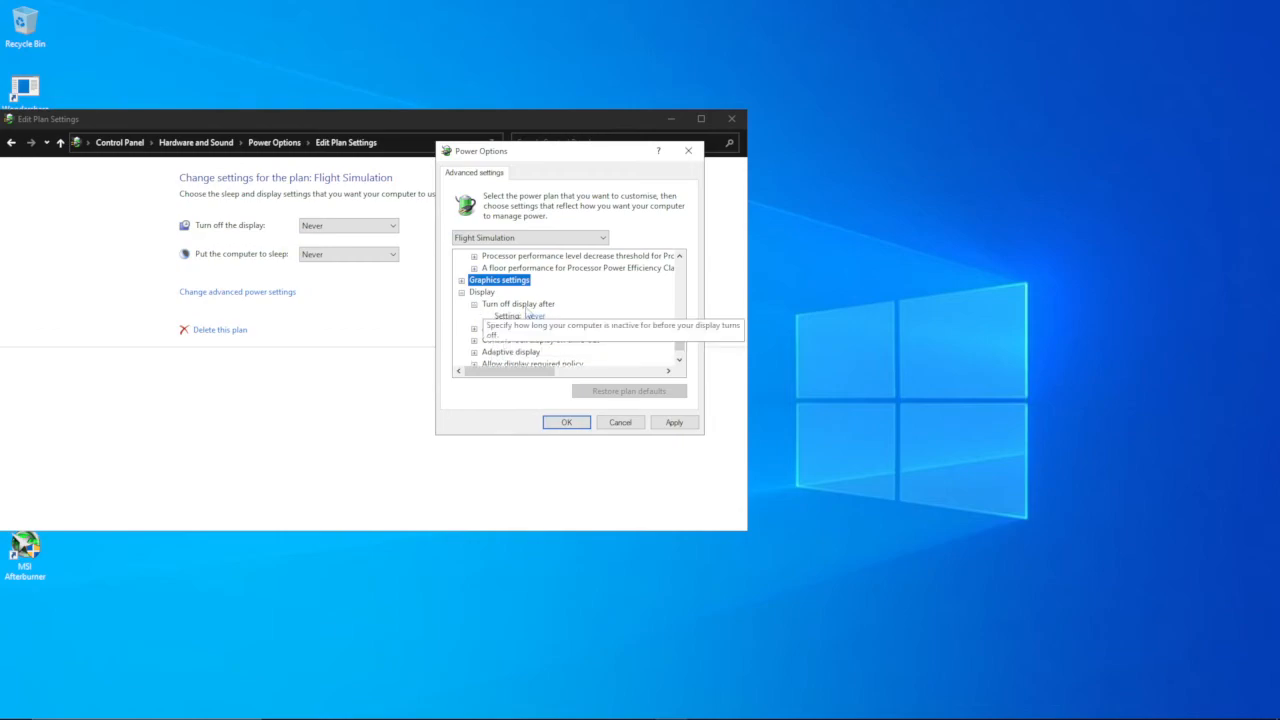
{"action": "left_click", "coordinate": [474, 328]}
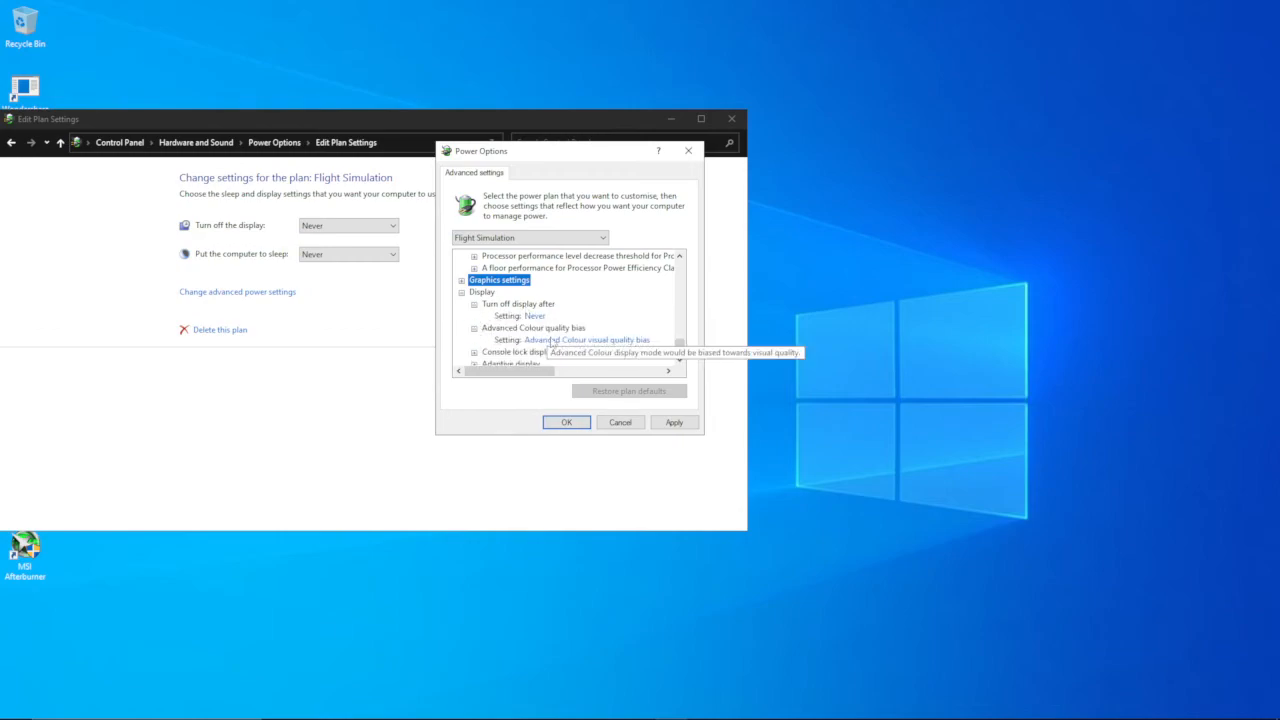
{"action": "scroll", "coordinate": [497, 330], "scroll_direction": "down", "scroll_amount": 1}
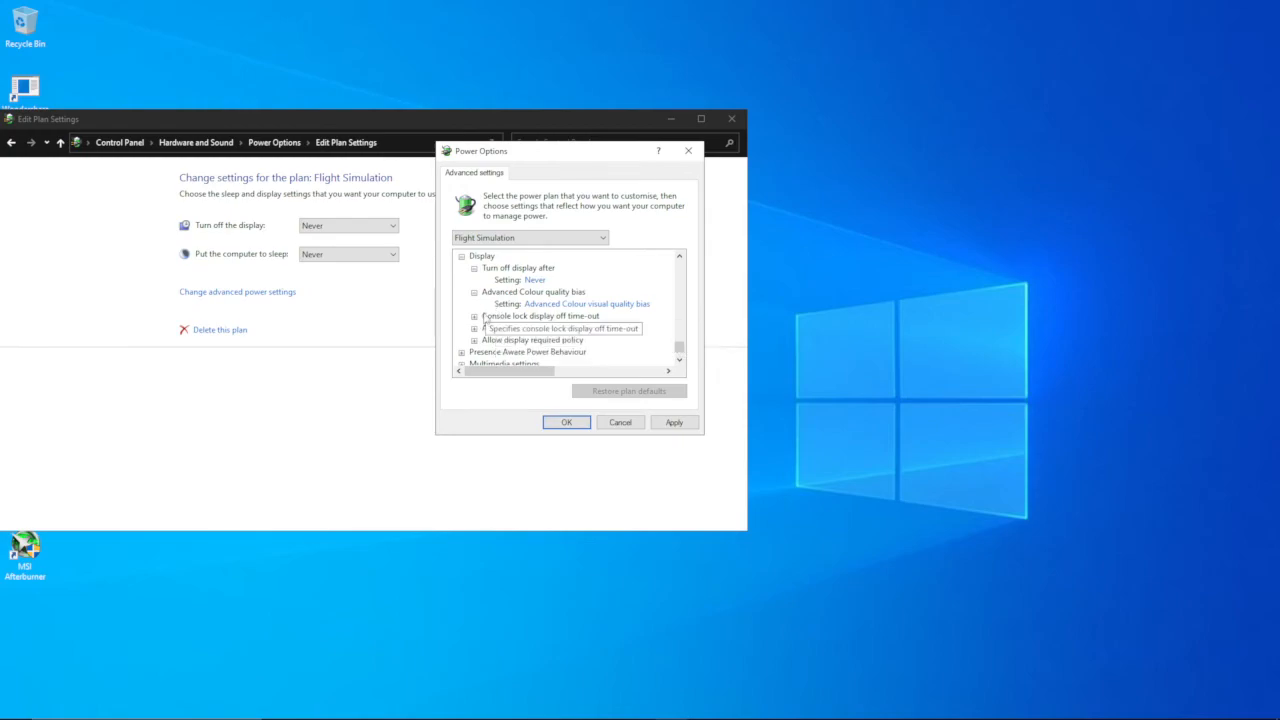
{"action": "left_click", "coordinate": [474, 316]}
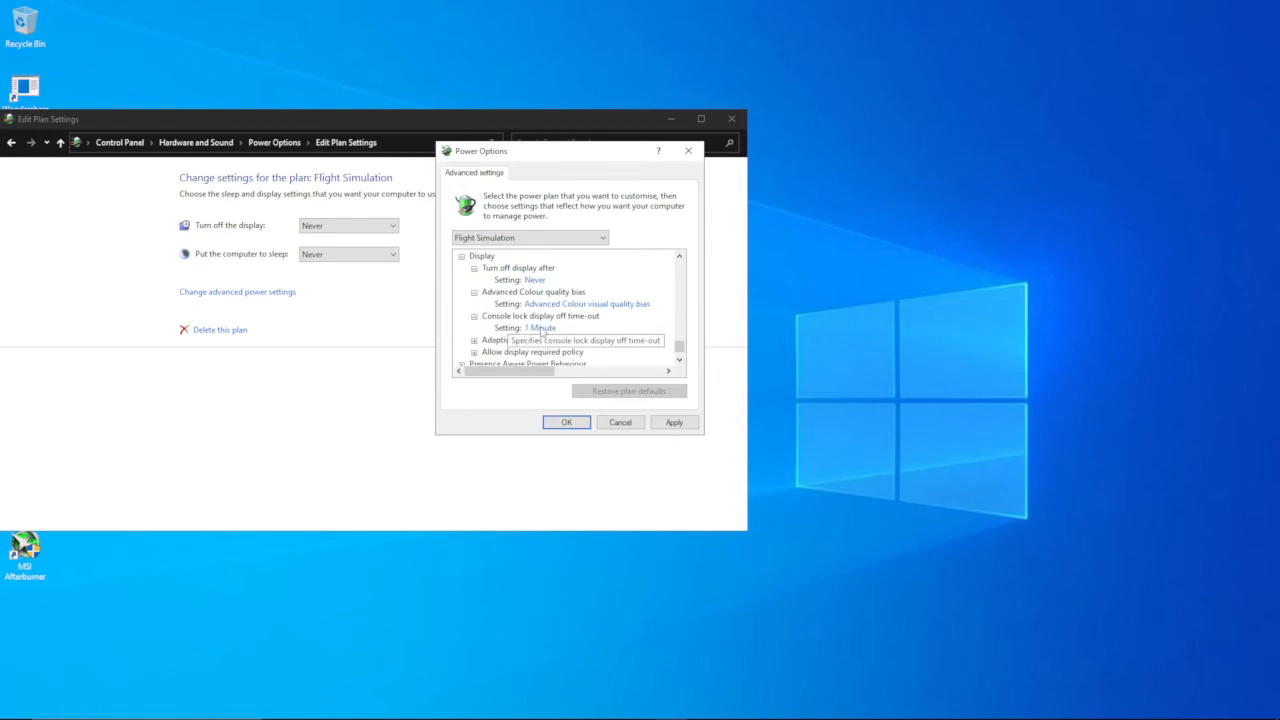
{"action": "left_click", "coordinate": [474, 316]}
Set Adaptive display in the Display settings to Off.
{"action": "left_click", "coordinate": [474, 329]}
{"action": "left_click", "coordinate": [532, 341]}
{"action": "left_click", "coordinate": [558, 342]}
{"action": "left_click", "coordinate": [555, 362]}
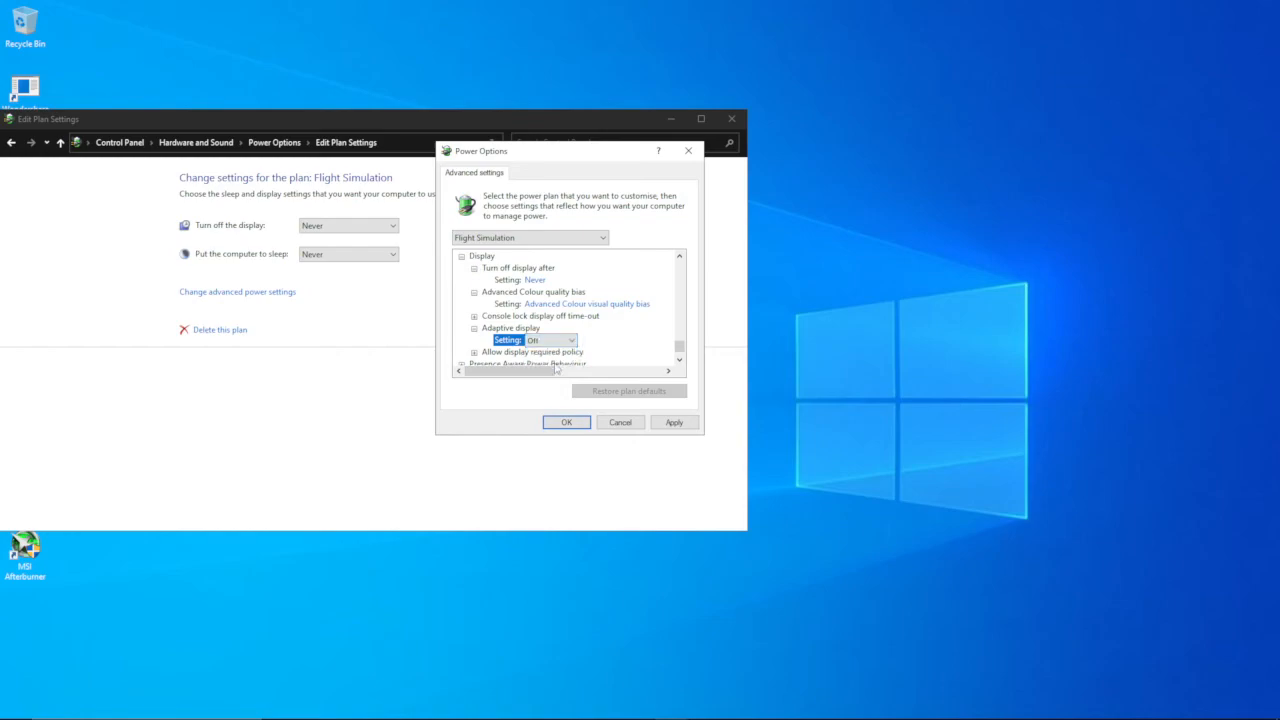
{"action": "left_click", "coordinate": [474, 329]}
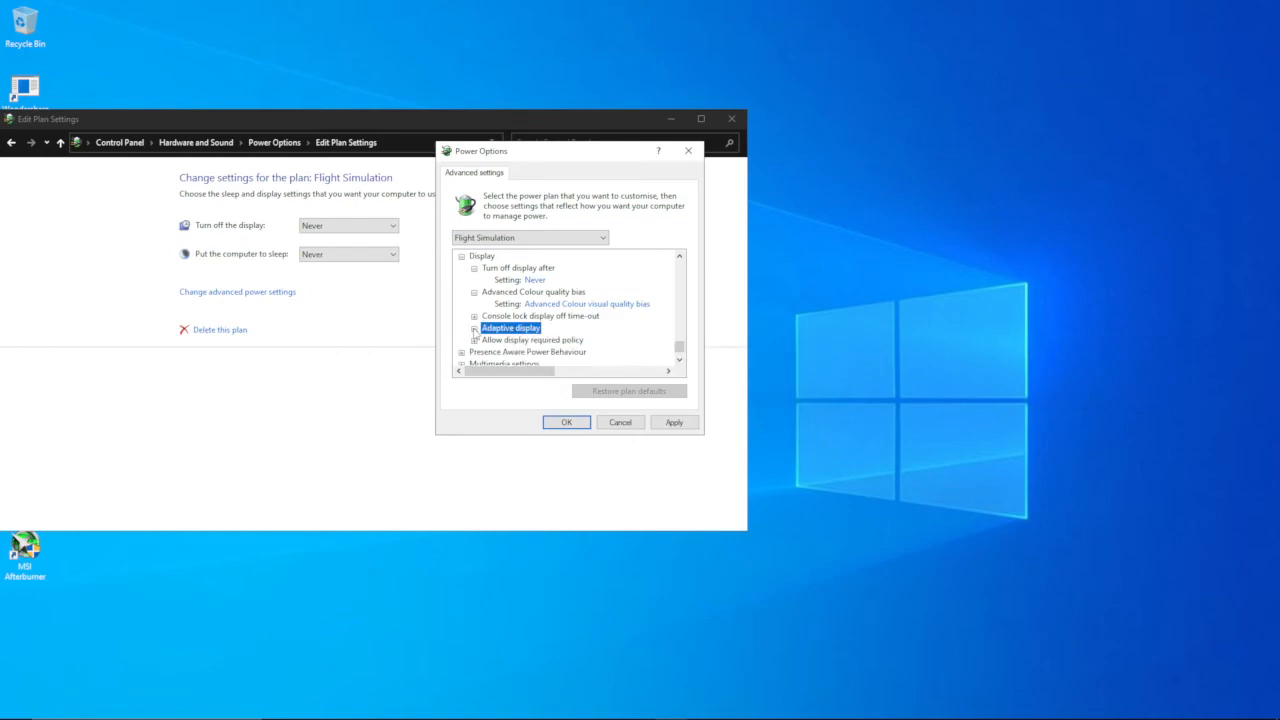
Check the Allow display required policy and the list of Presence Aware Power Behaviour settings.
{"action": "left_click", "coordinate": [475, 339]}
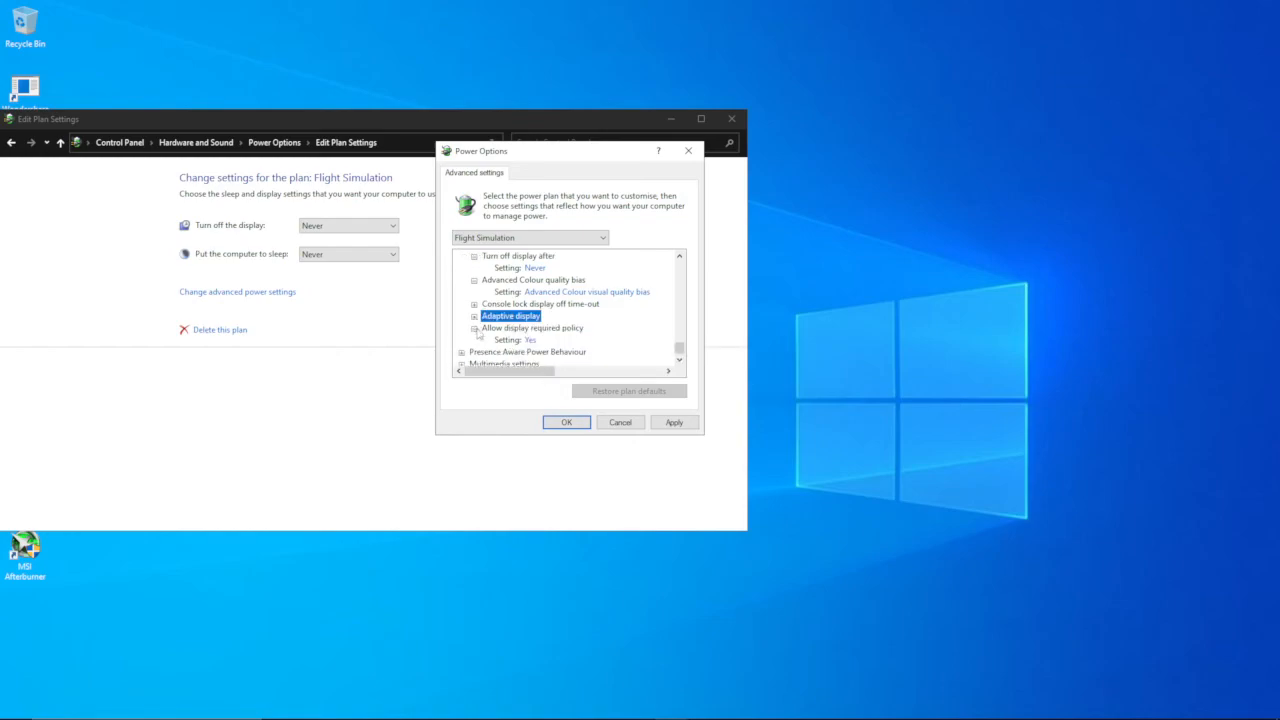
{"action": "left_click", "coordinate": [474, 329]}
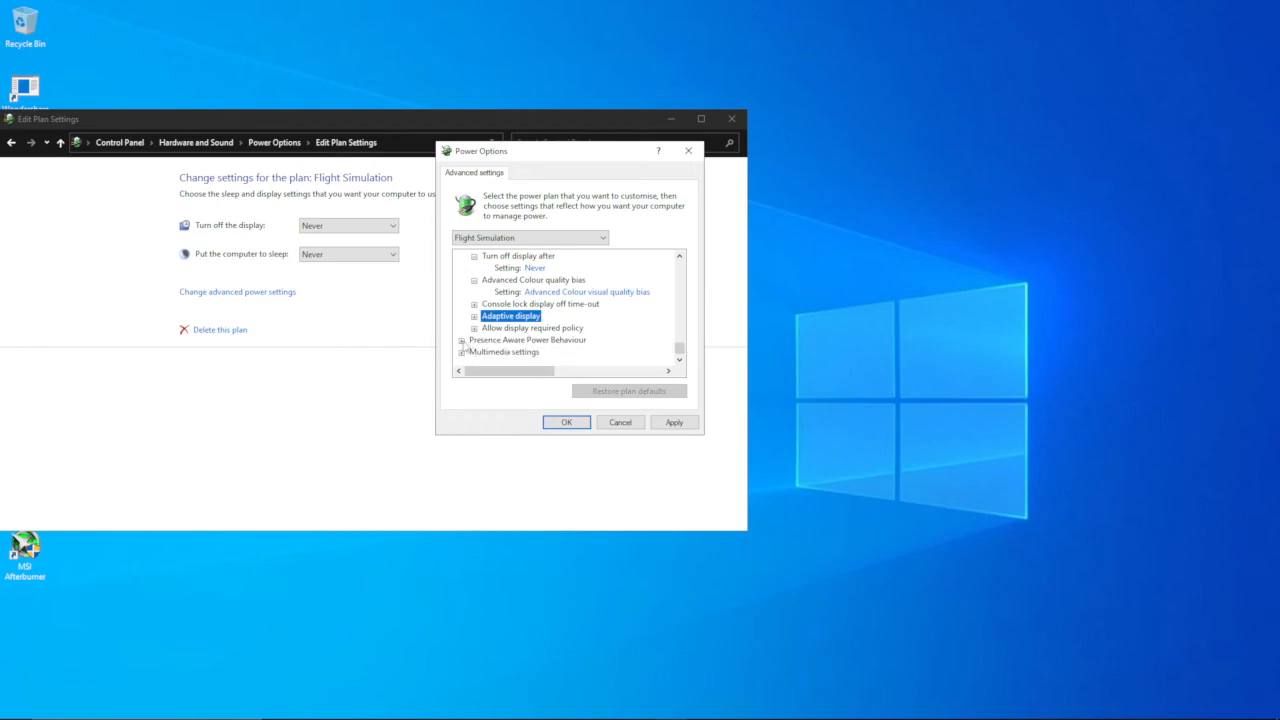
{"action": "left_click", "coordinate": [461, 340]}
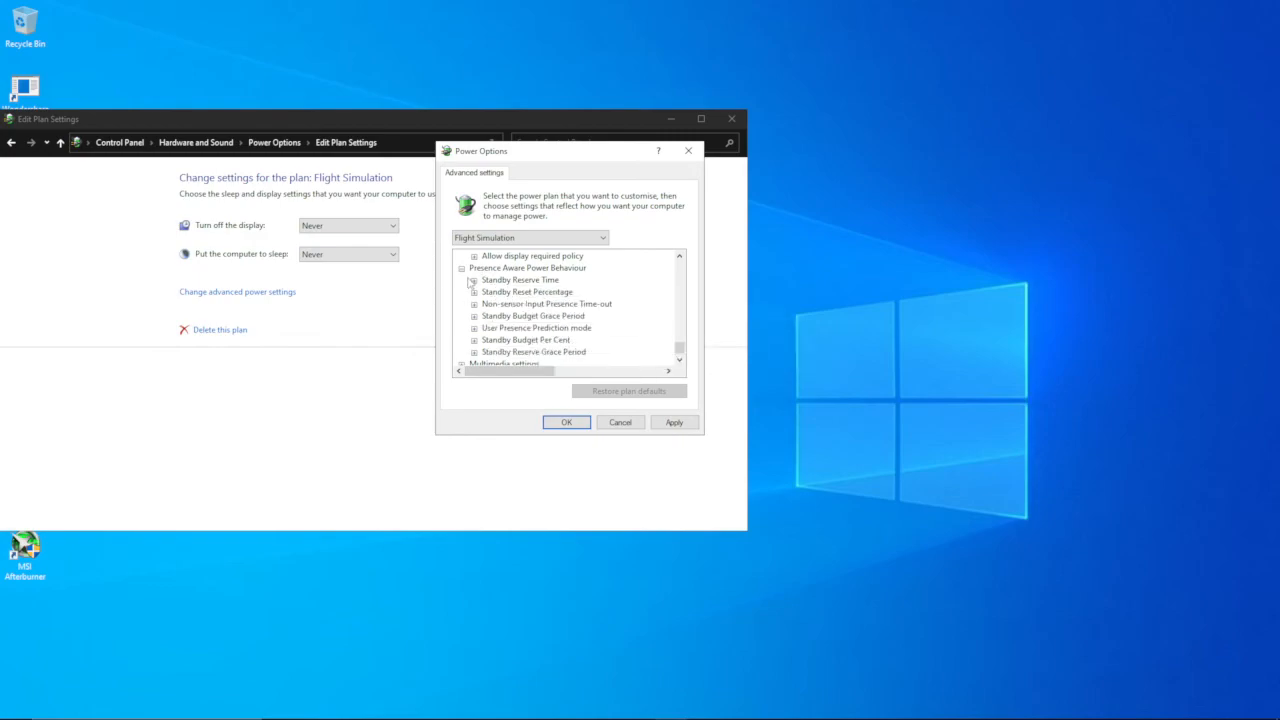
{"action": "left_click", "coordinate": [462, 269]}
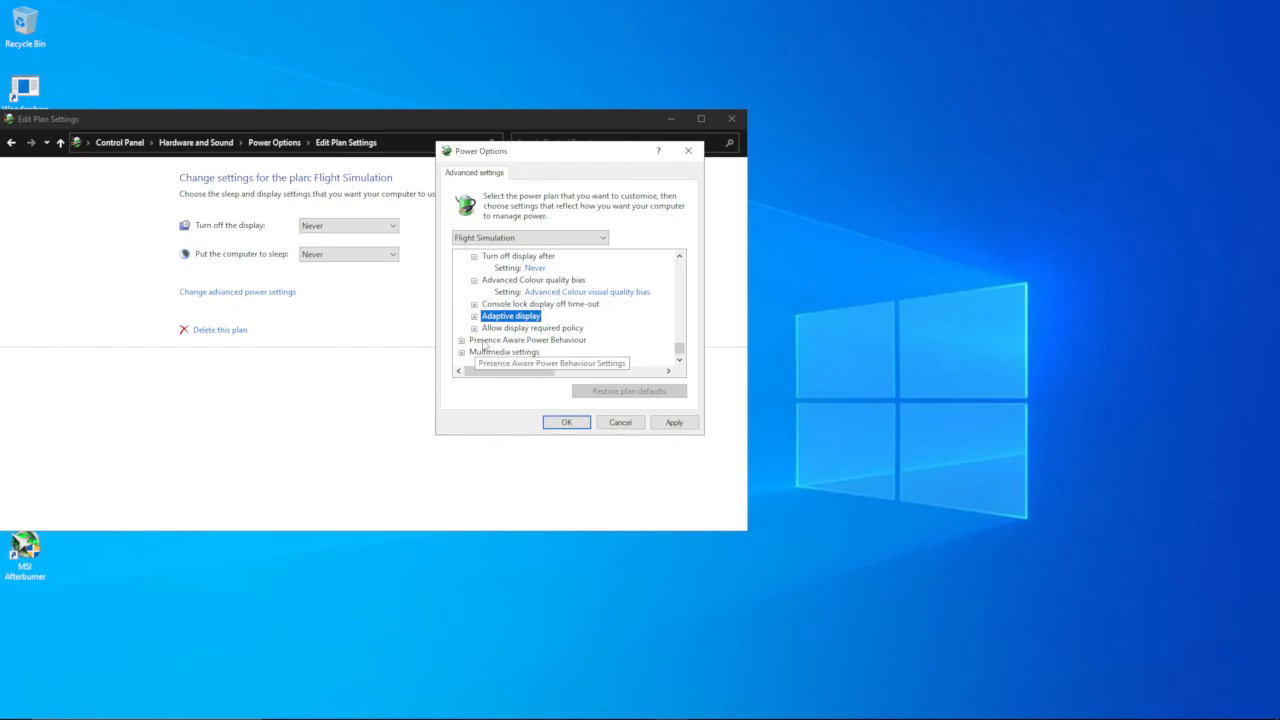
Check the available options for When sharing media under Multimedia settings, leaving it on Prevent idling to sleep.
{"action": "left_click", "coordinate": [461, 352]}
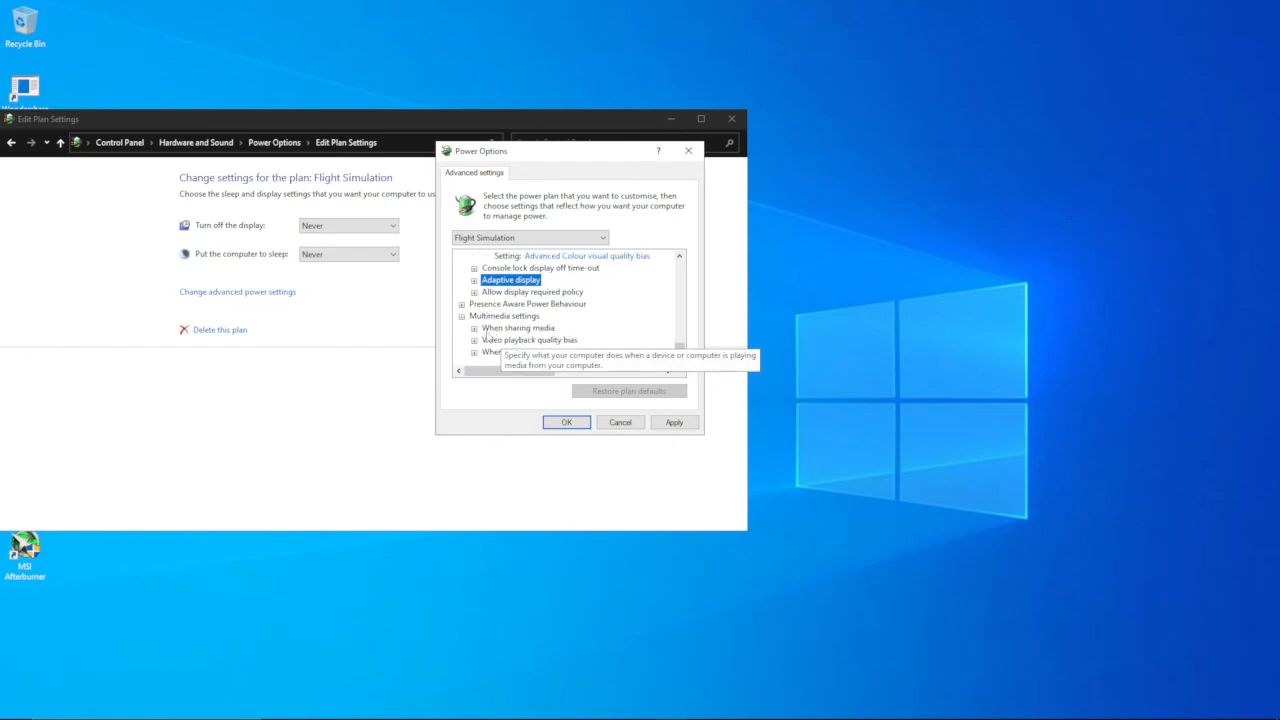
{"action": "left_click", "coordinate": [474, 328]}
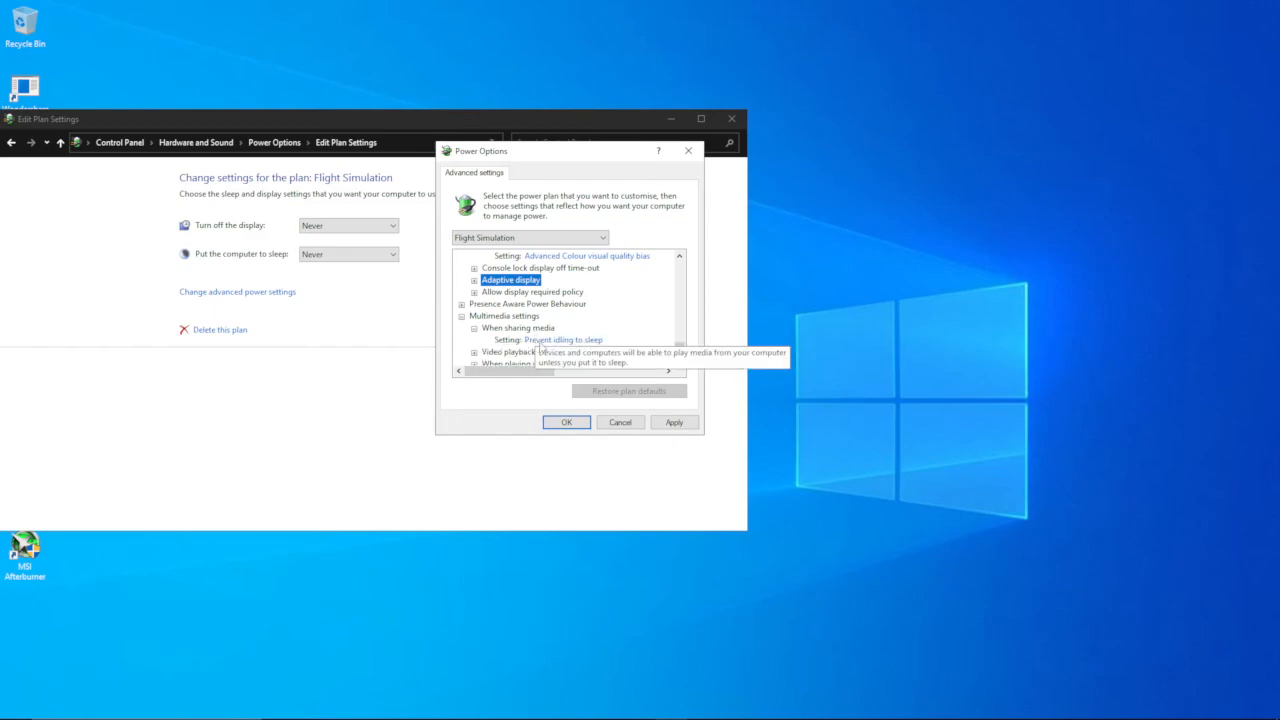
{"action": "left_click", "coordinate": [541, 341]}
{"action": "left_click", "coordinate": [541, 341]}
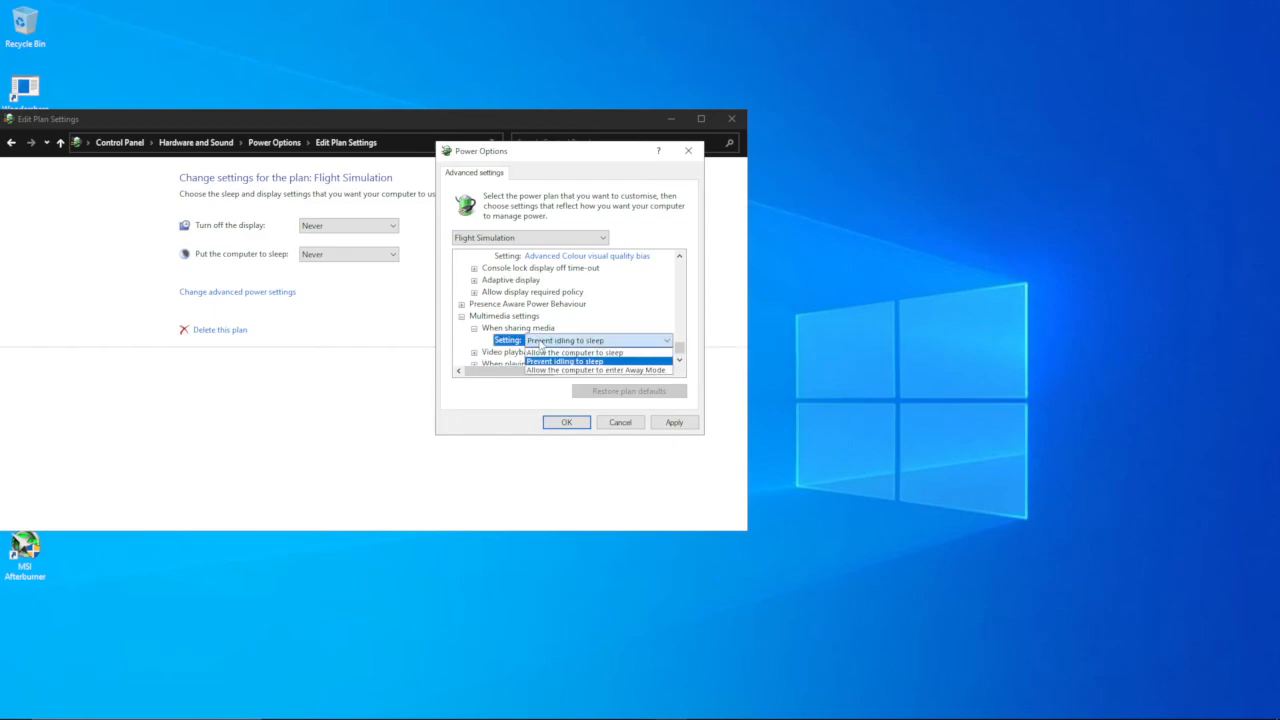
{"action": "left_click", "coordinate": [541, 342]}
{"action": "left_click", "coordinate": [474, 328]}
Check the Video playback quality bias and When playing video settings under Multimedia settings.
{"action": "left_click", "coordinate": [474, 341]}
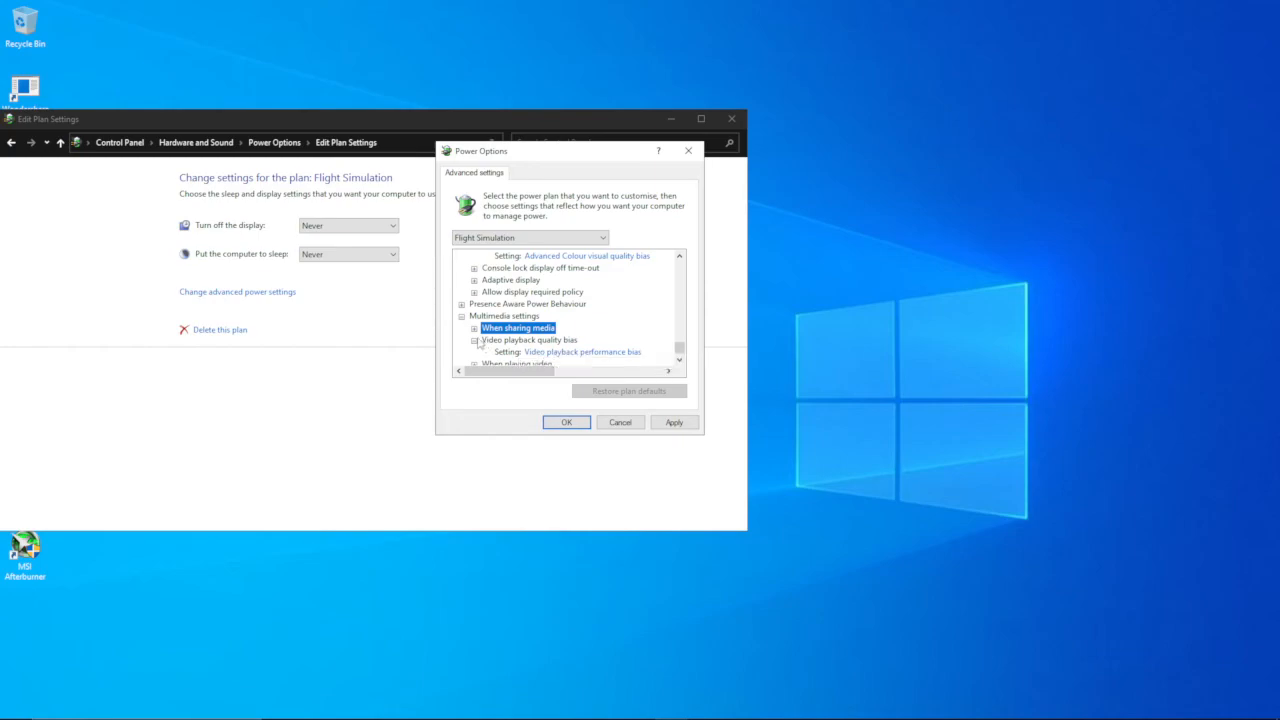
{"action": "left_click", "coordinate": [474, 340]}
{"action": "left_click", "coordinate": [474, 352]}
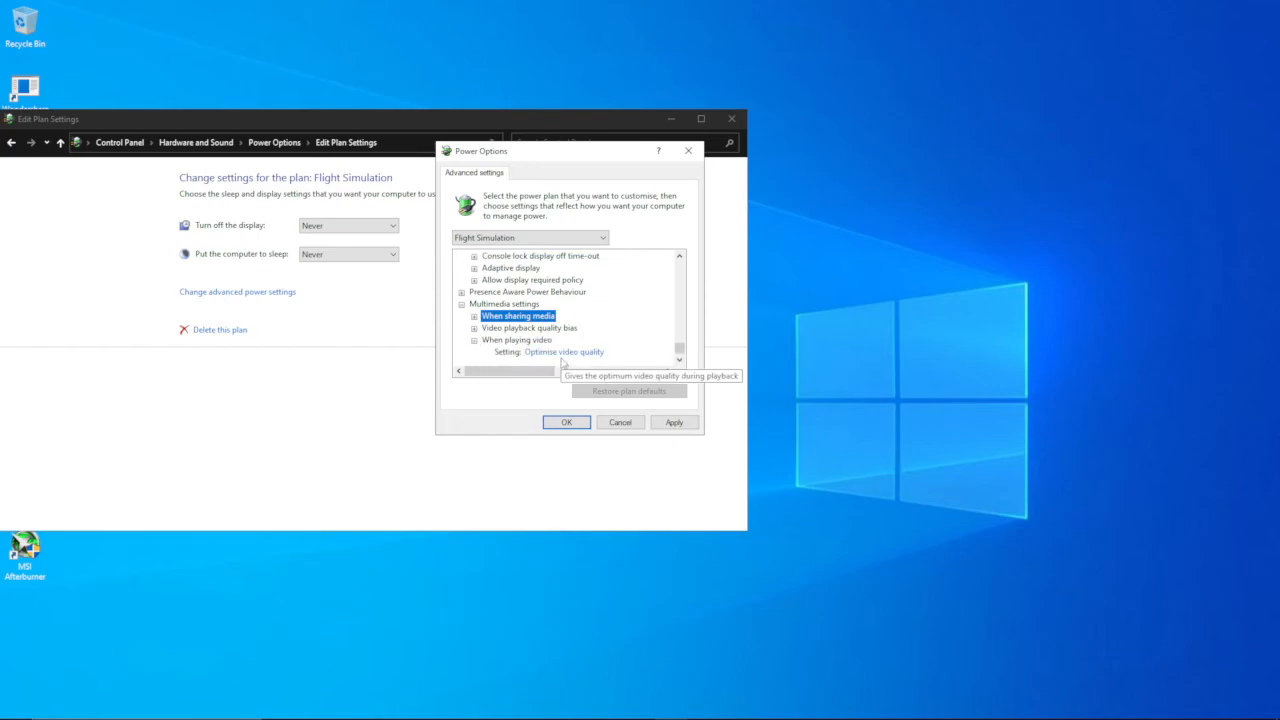
Apply the advanced setting changes to the Flight Simulation plan and look back over its Processor power management settings.
{"action": "left_click", "coordinate": [674, 422]}
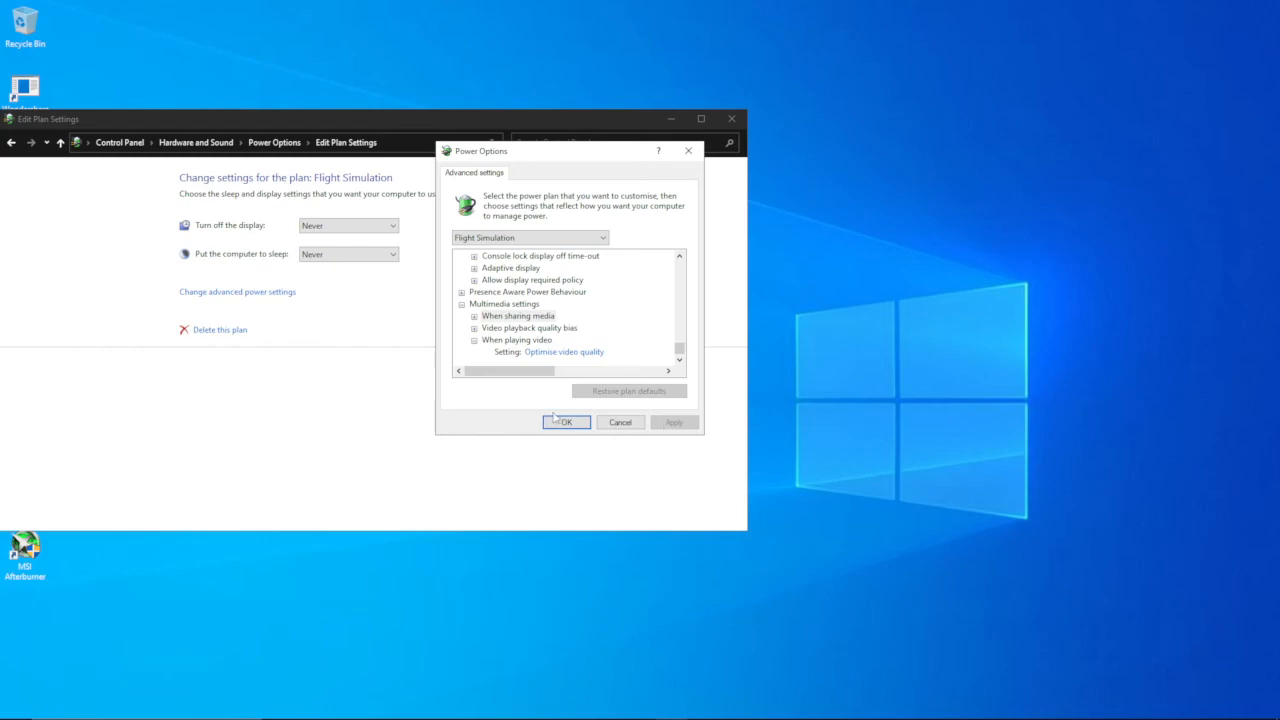
{"action": "scroll", "coordinate": [530, 307], "scroll_direction": "up", "scroll_amount": 5}
{"action": "scroll", "coordinate": [531, 306], "scroll_direction": "up", "scroll_amount": 6}
{"action": "scroll", "coordinate": [531, 308], "scroll_direction": "down", "scroll_amount": 3}
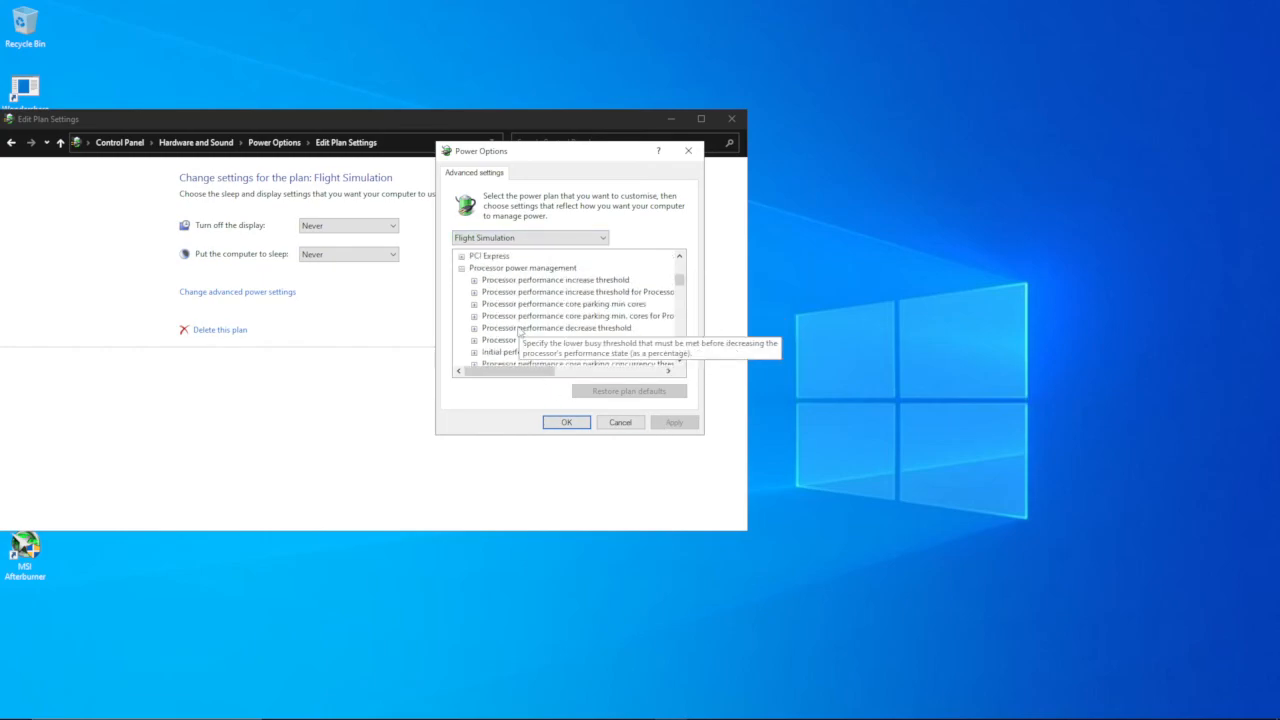
{"action": "left_click", "coordinate": [532, 270]}
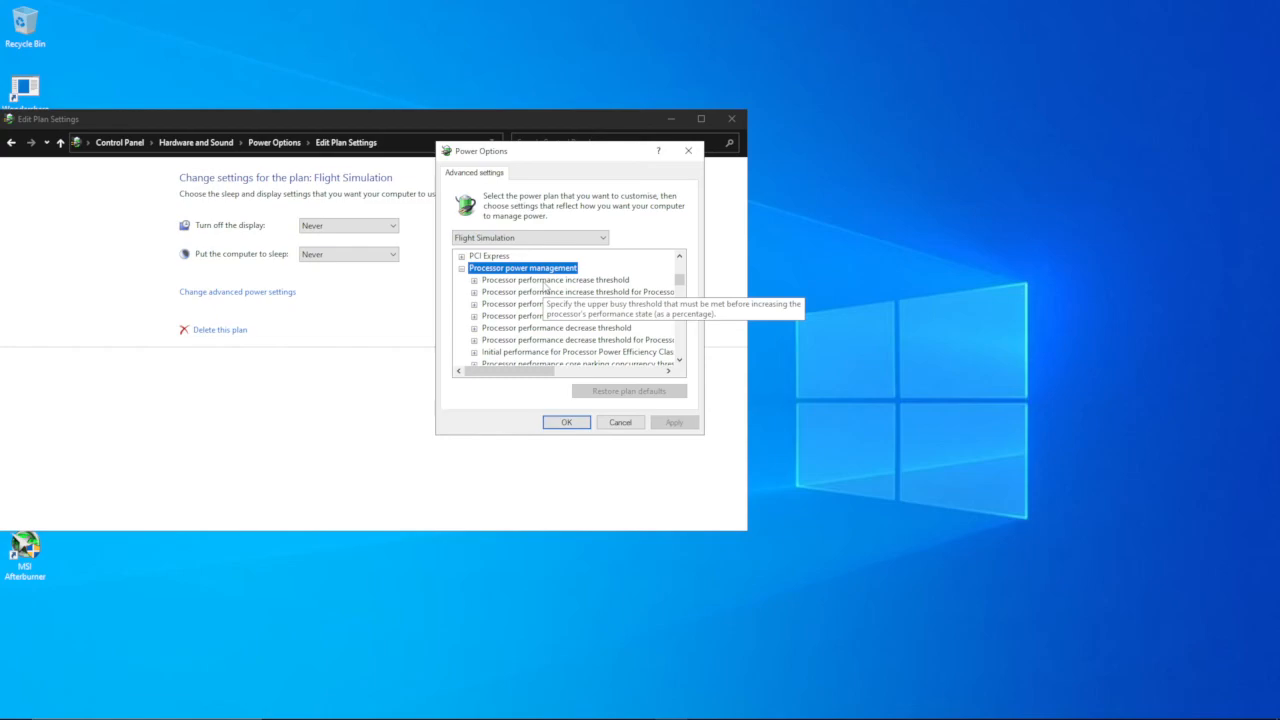
{"action": "scroll", "coordinate": [545, 345], "scroll_direction": "down", "scroll_amount": 6}
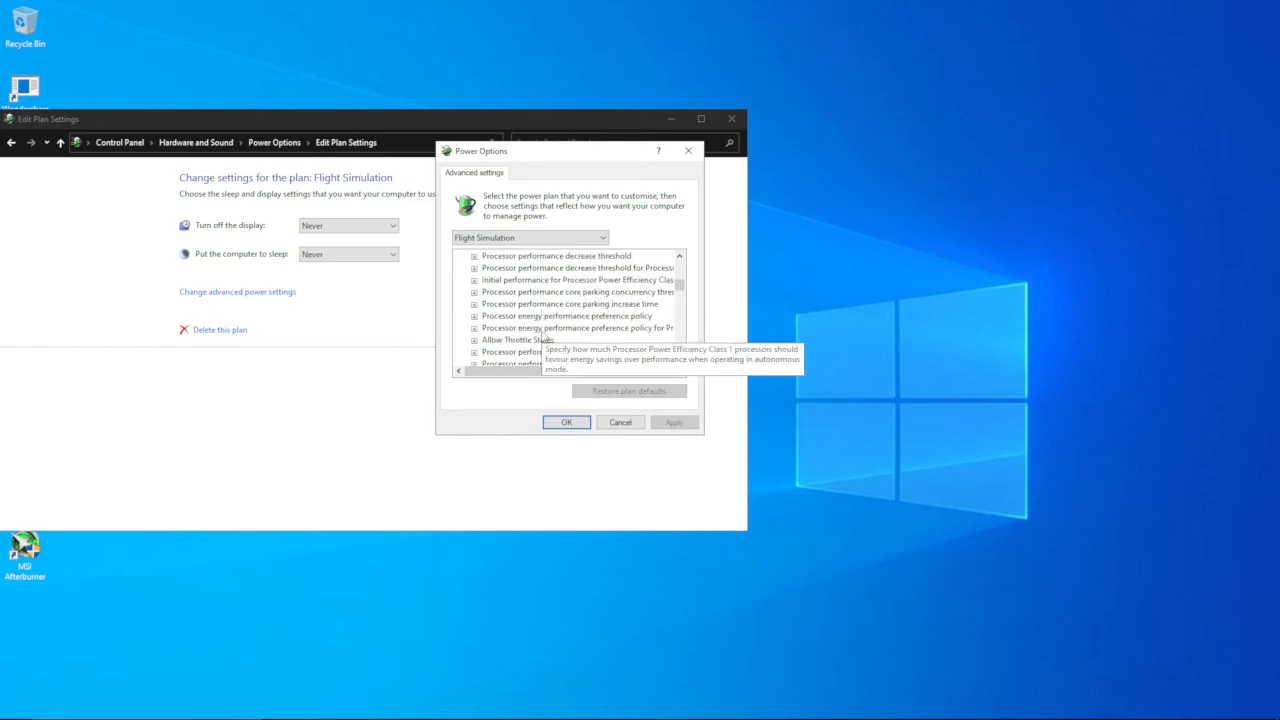
Close the advanced power settings with confirmation and leave the Flight Simulation plan's edit page for the list of power plans.
{"action": "left_click", "coordinate": [560, 422]}
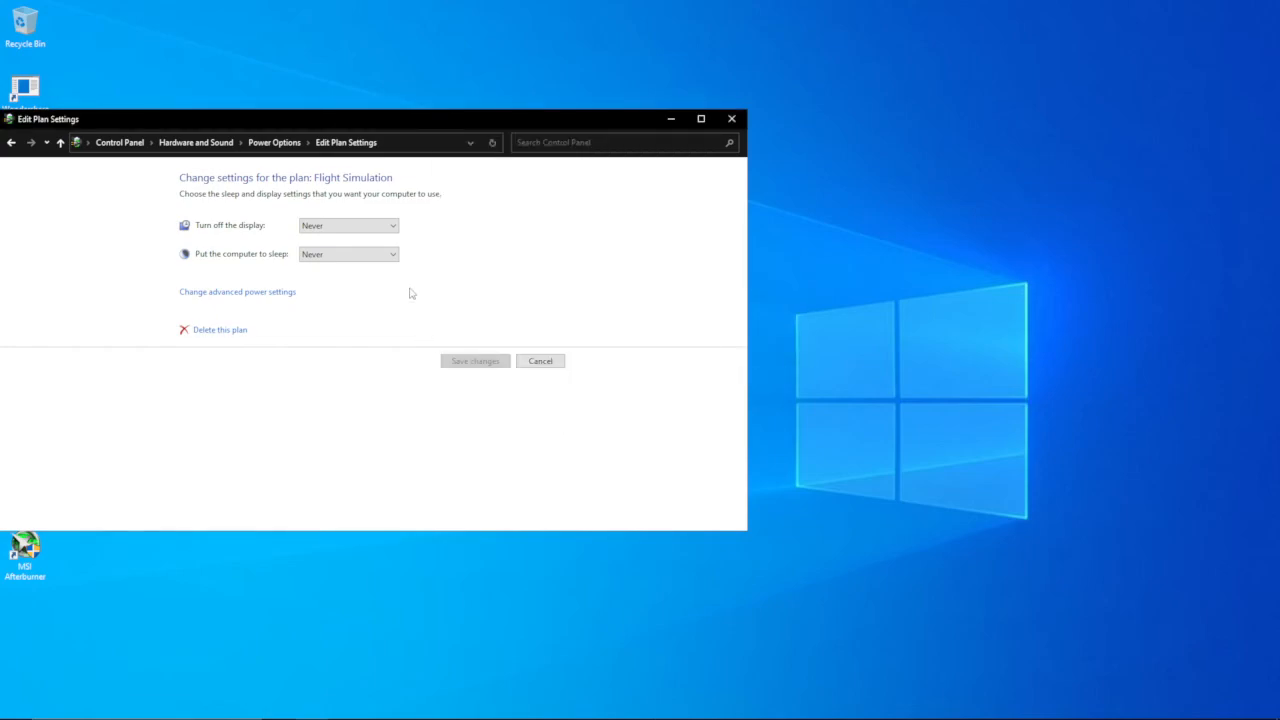
{"action": "left_click", "coordinate": [558, 366]}
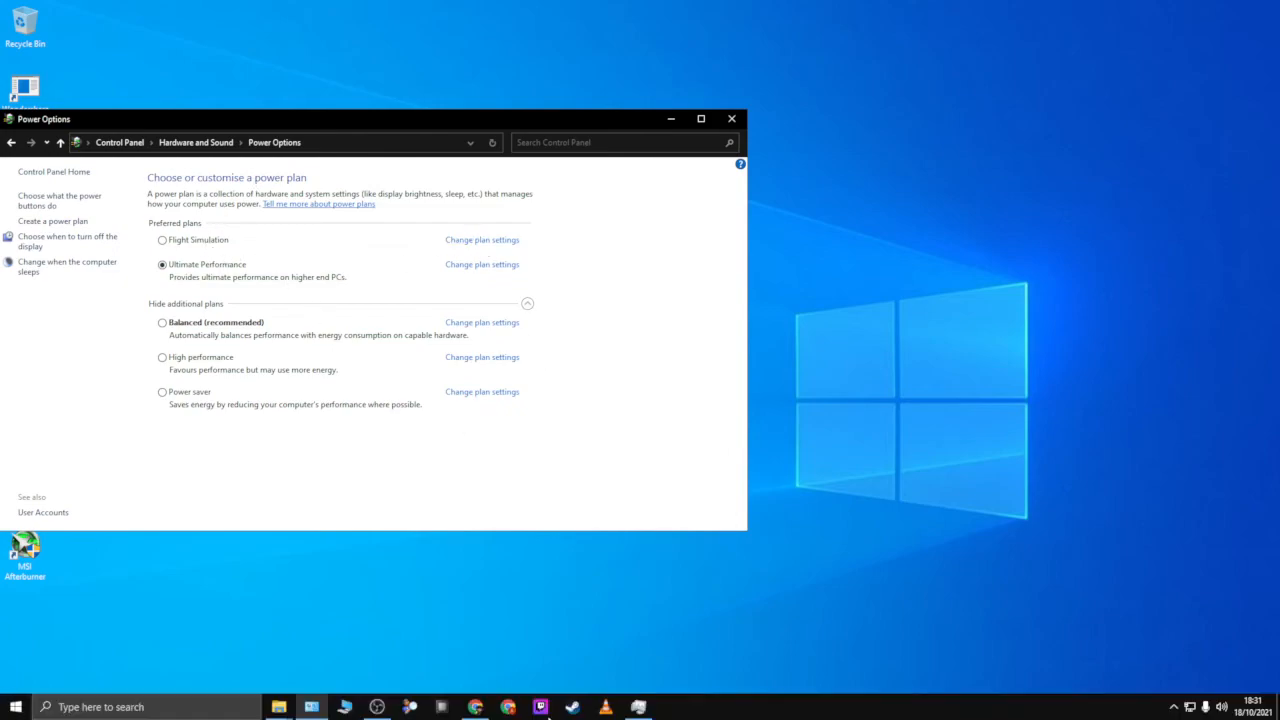
{"action": "mouse_move", "coordinate": [862, 718]}
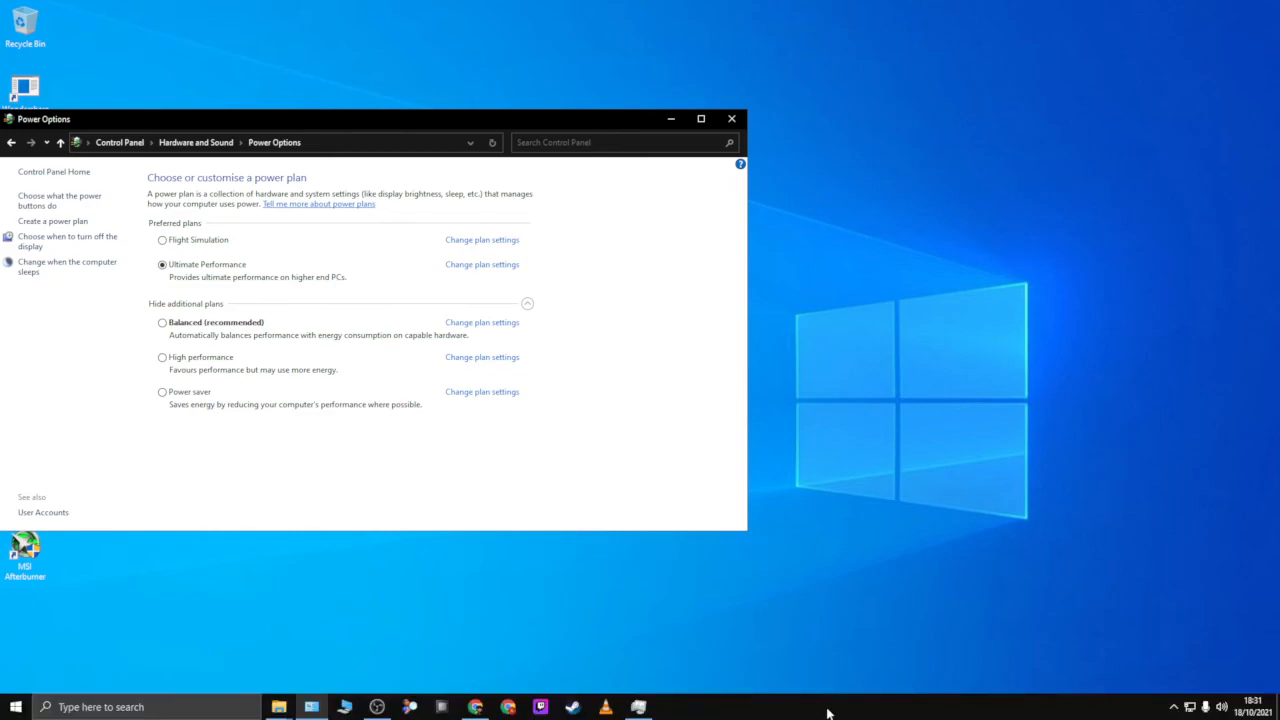